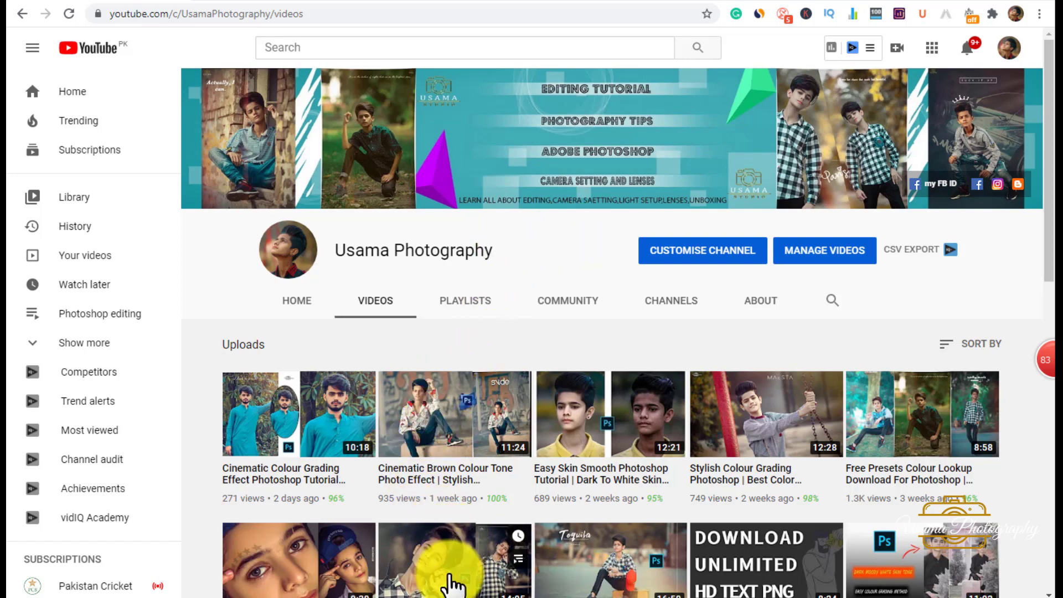
Preview the bench portrait full-screen in Windows Photos, then close it
key(alt+Tab)
double_click(430, 123)
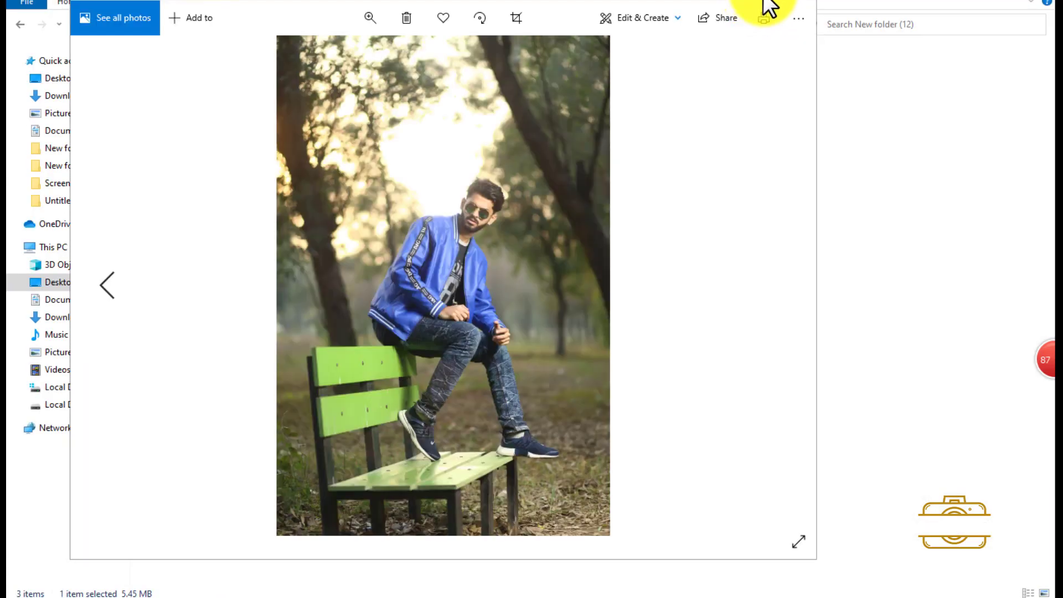
click(767, 6)
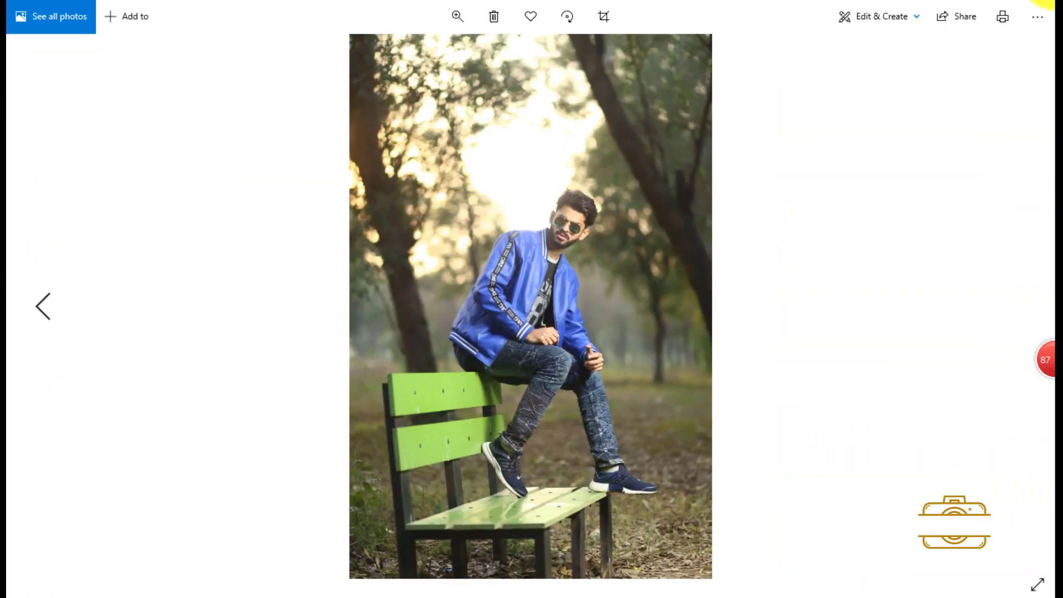
click(1049, 4)
Return to the Chrome browser and open a new tab
drag(382, 231, 610, 332)
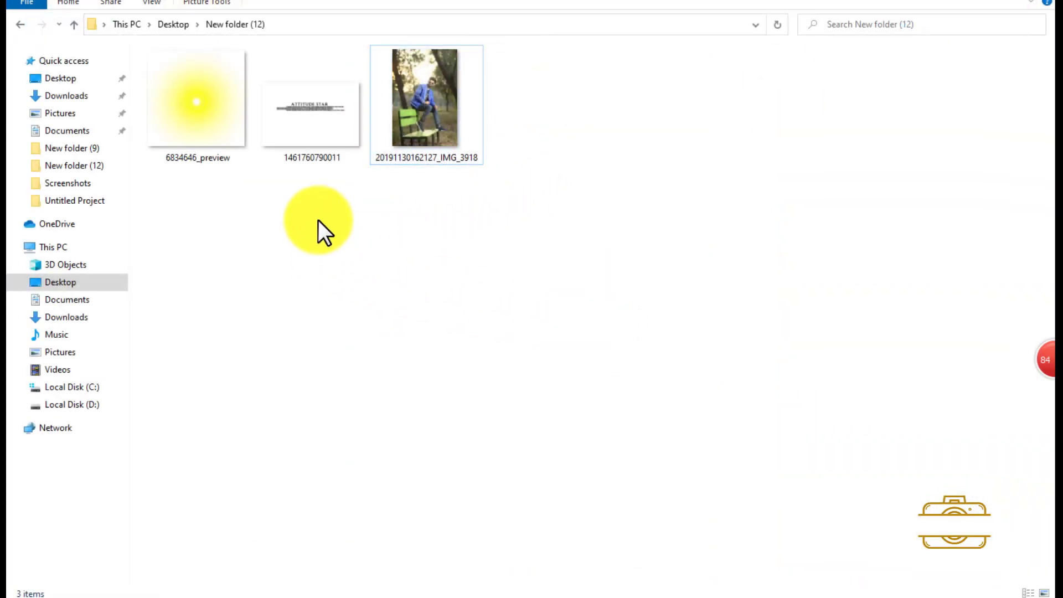
mouse_move(316, 197)
mouse_down()
mouse_move(194, 90)
mouse_move(401, 397)
mouse_up()
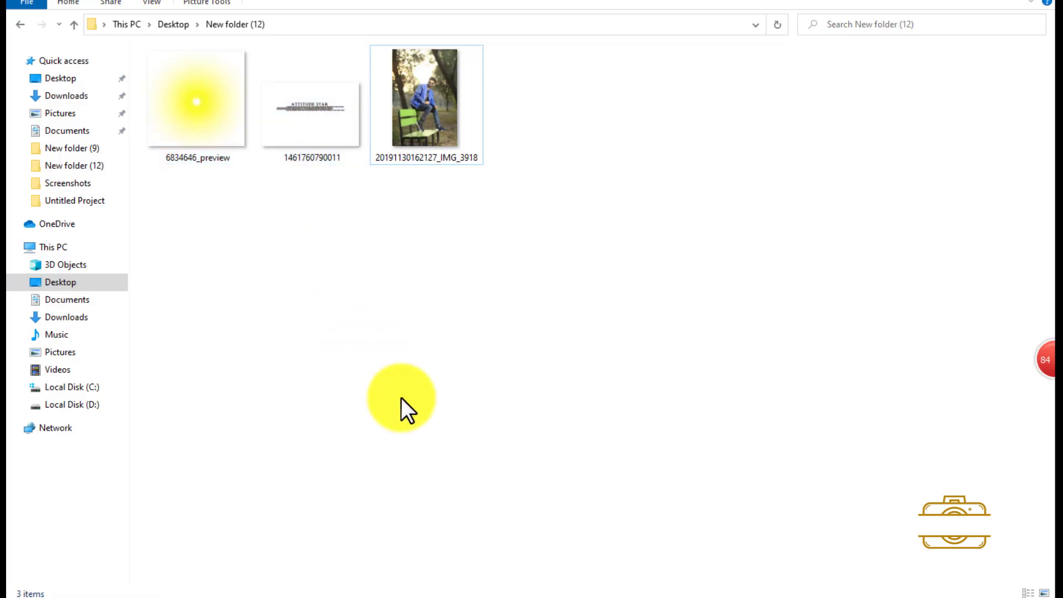
click(507, 593)
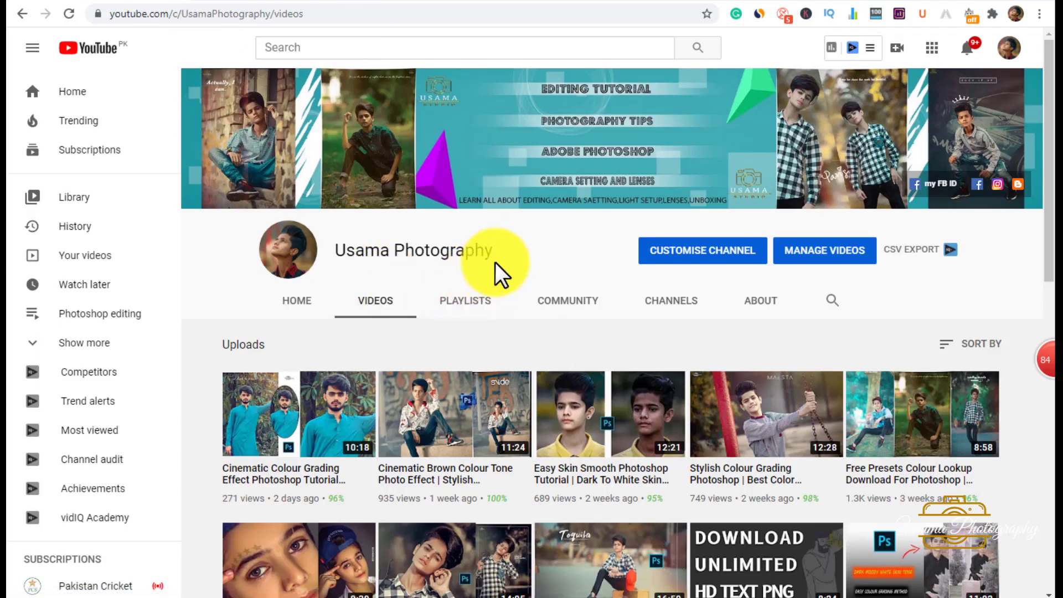
drag(509, 252, 351, 244)
click(513, 257)
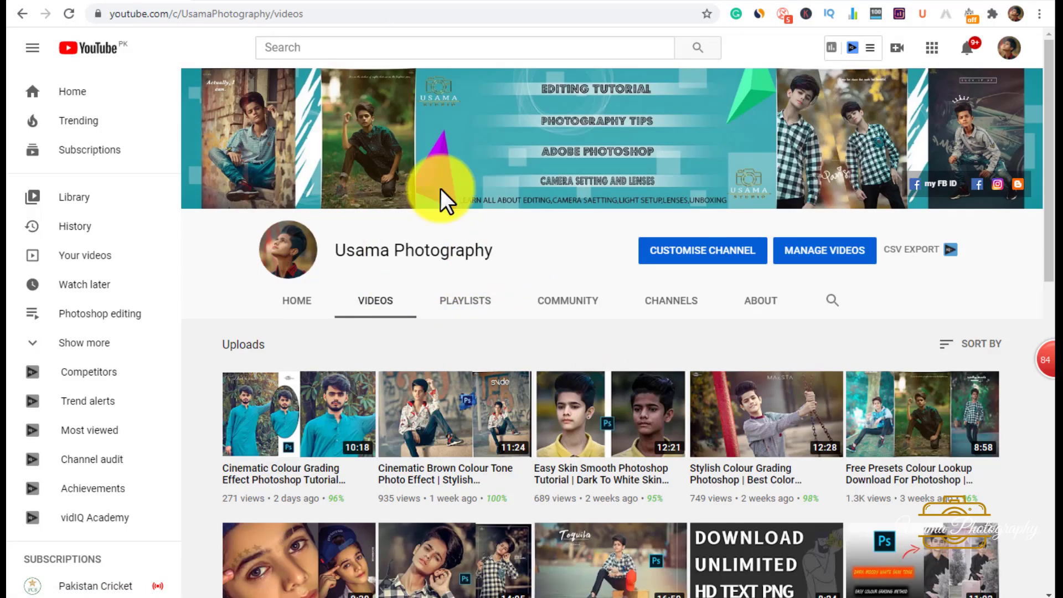
key(ctrl+t)
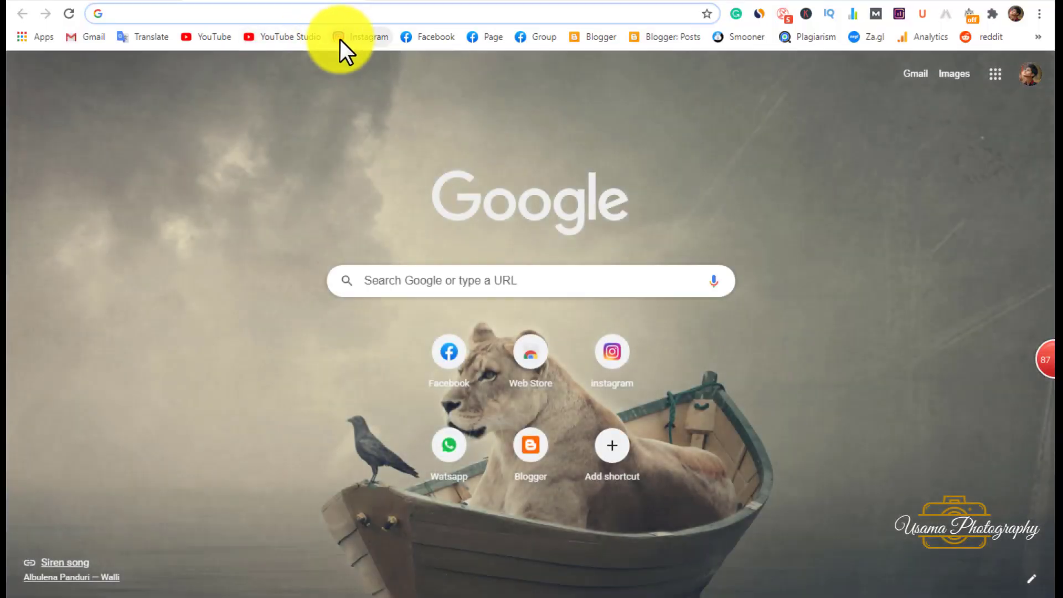
Open the Instagram profile, view the blue-suit boy post, then close the viewer
click(339, 39)
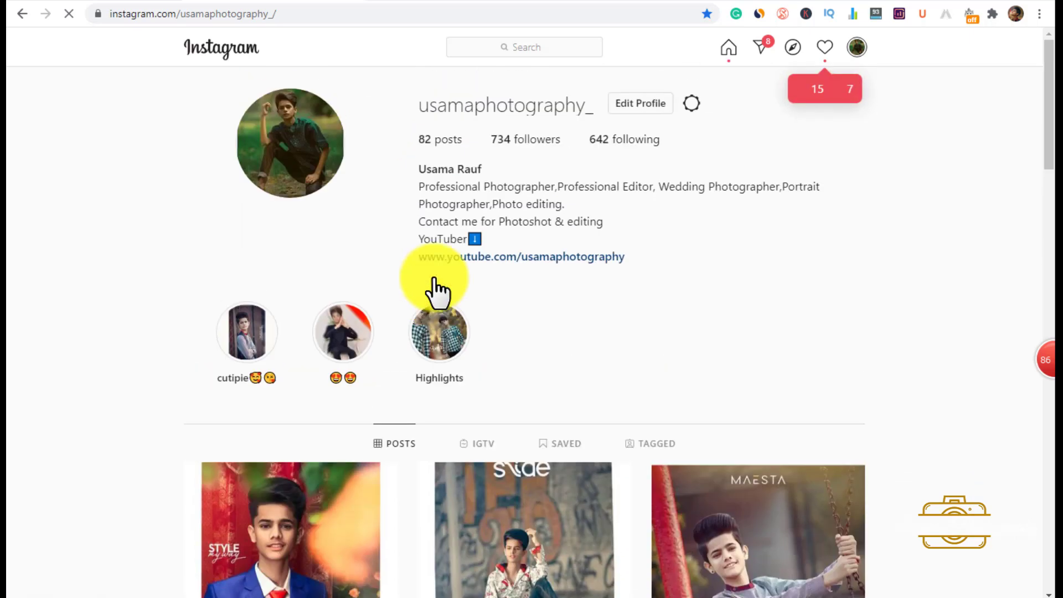
scroll(433, 277, down, 4)
click(278, 287)
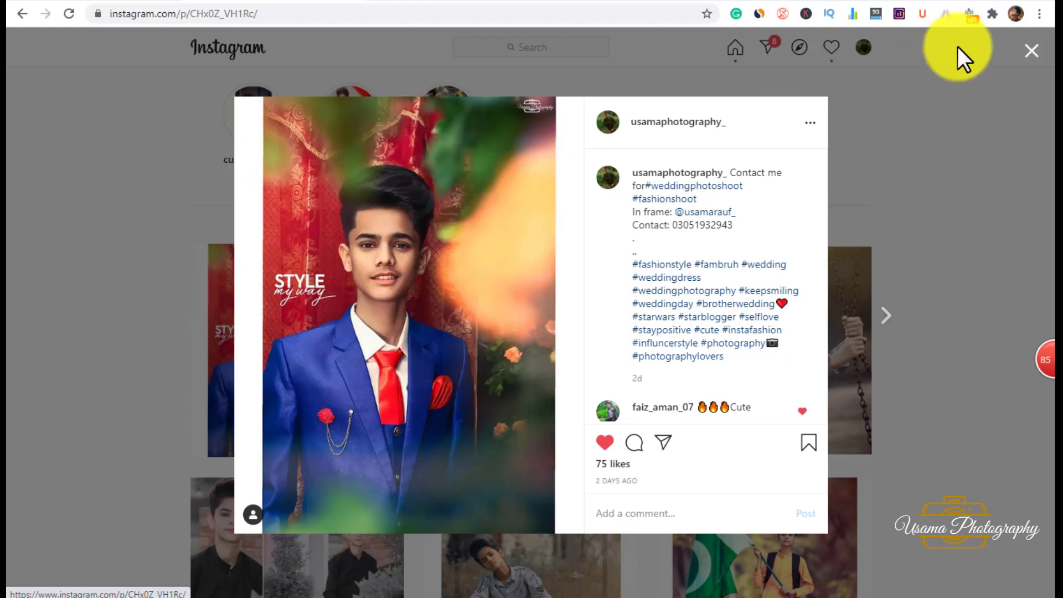
click(1031, 53)
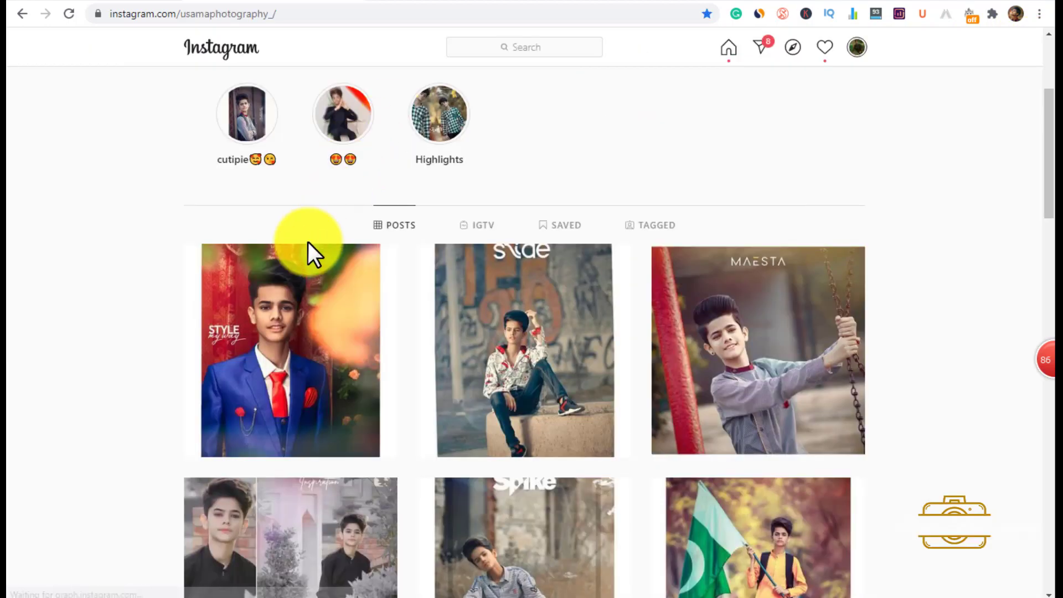
scroll(311, 240, up, 4)
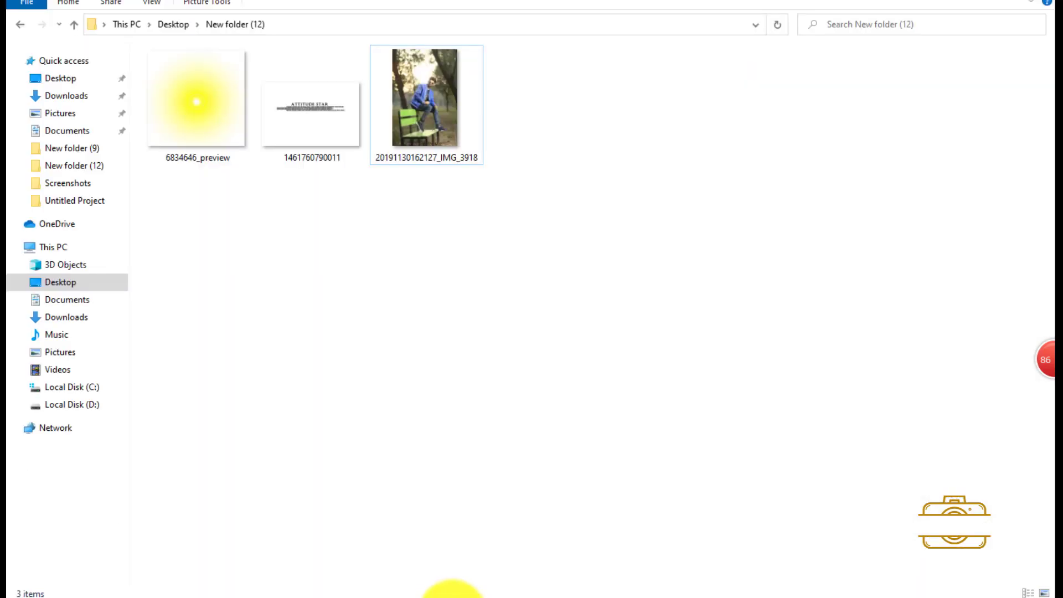
click(423, 119)
right_click(466, 202)
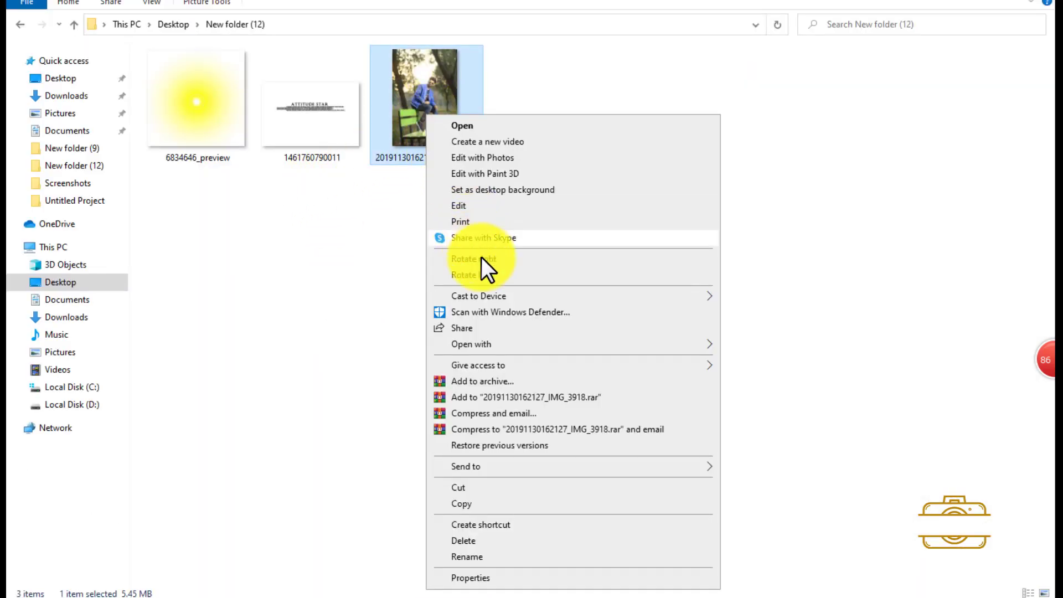
click(736, 347)
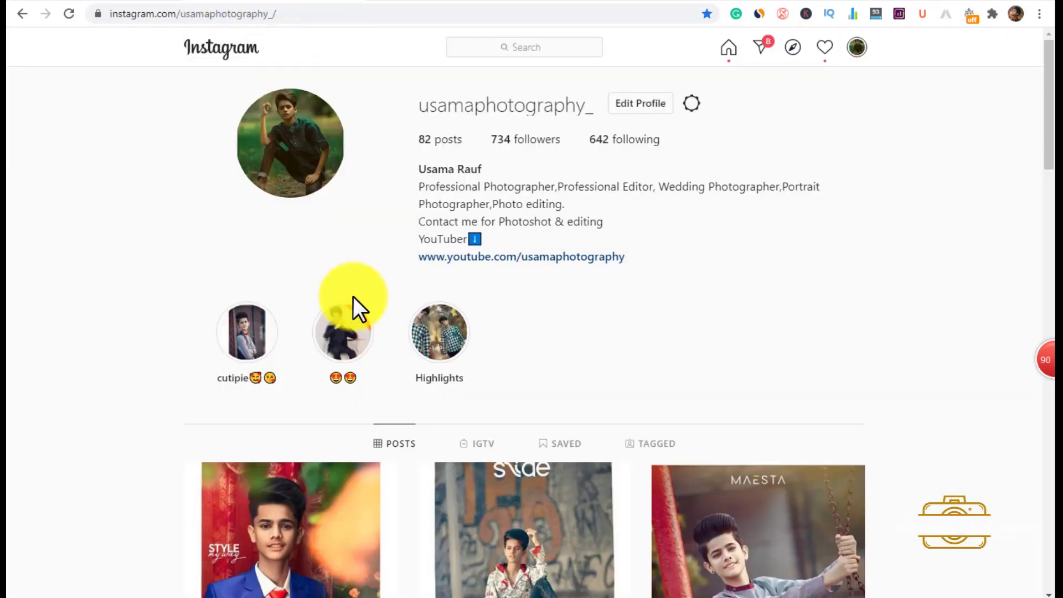
Scroll the Instagram profile and briefly highlight the username text
scroll(352, 304, down, 5)
scroll(332, 238, up, 5)
scroll(318, 224, up, 3)
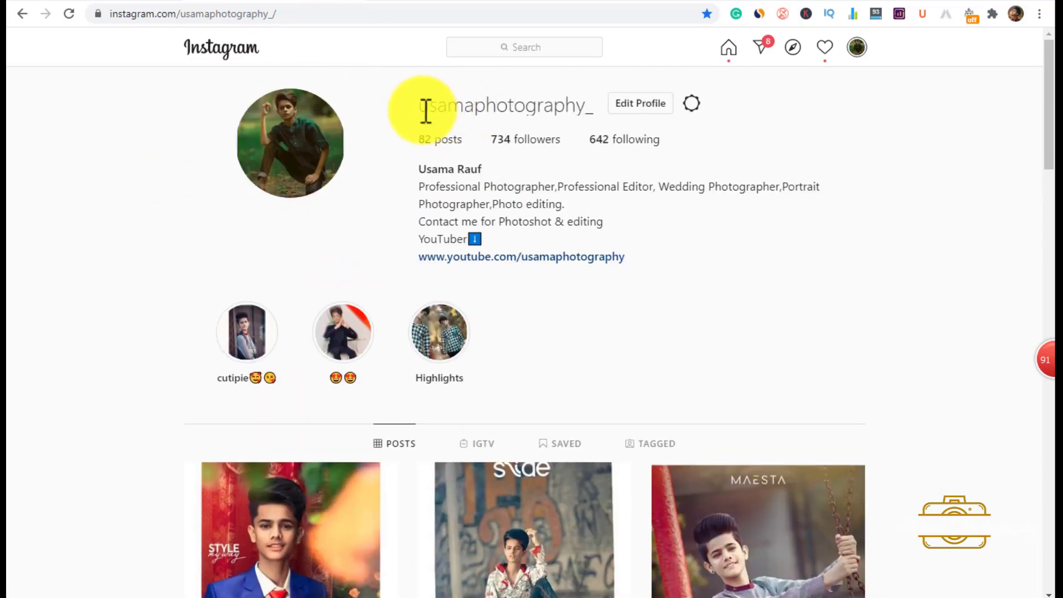
mouse_move(426, 111)
mouse_down()
mouse_move(628, 130)
mouse_move(846, 178)
mouse_up()
click(803, 166)
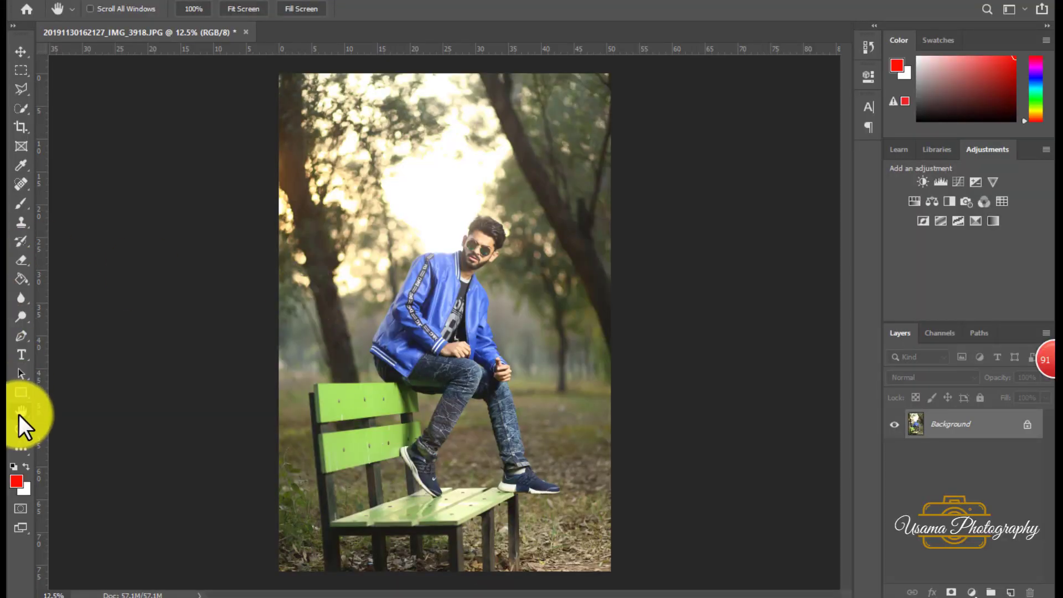
Duplicate the background layer and apply a High Pass filter to the copy
double_click(21, 411)
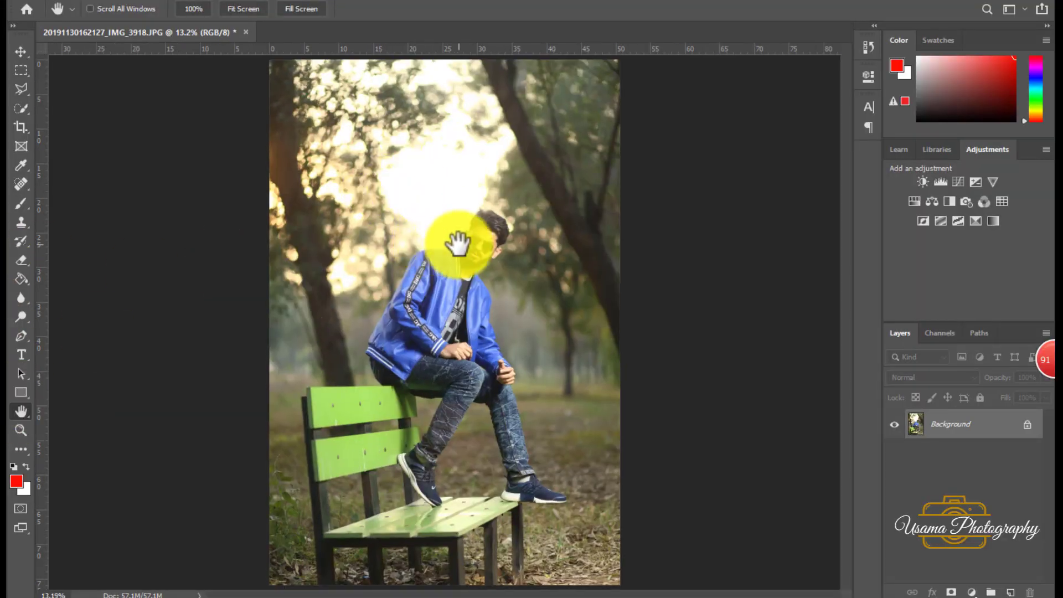
scroll(481, 249, up, 3)
scroll(470, 268, up, 3)
scroll(473, 270, up, 2)
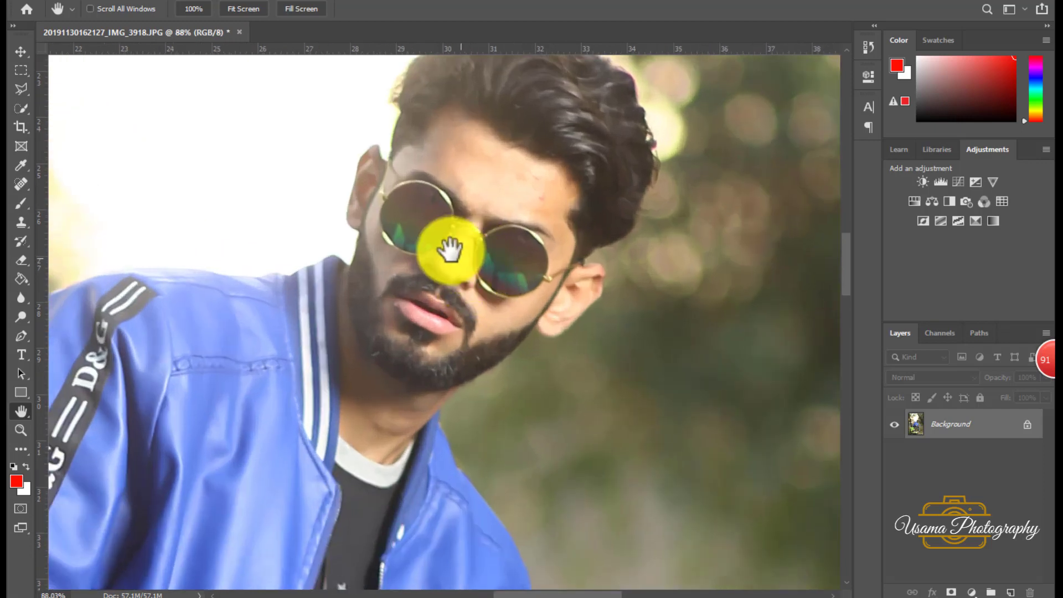
drag(450, 244, 446, 277)
key(ctrl+j)
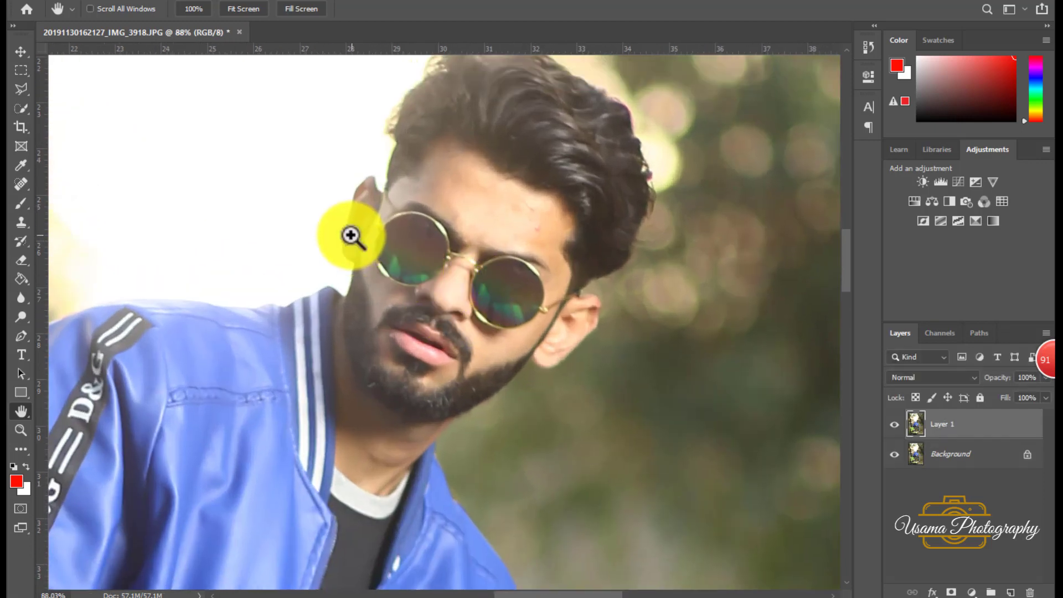
click(233, 1)
mouse_move(249, 274)
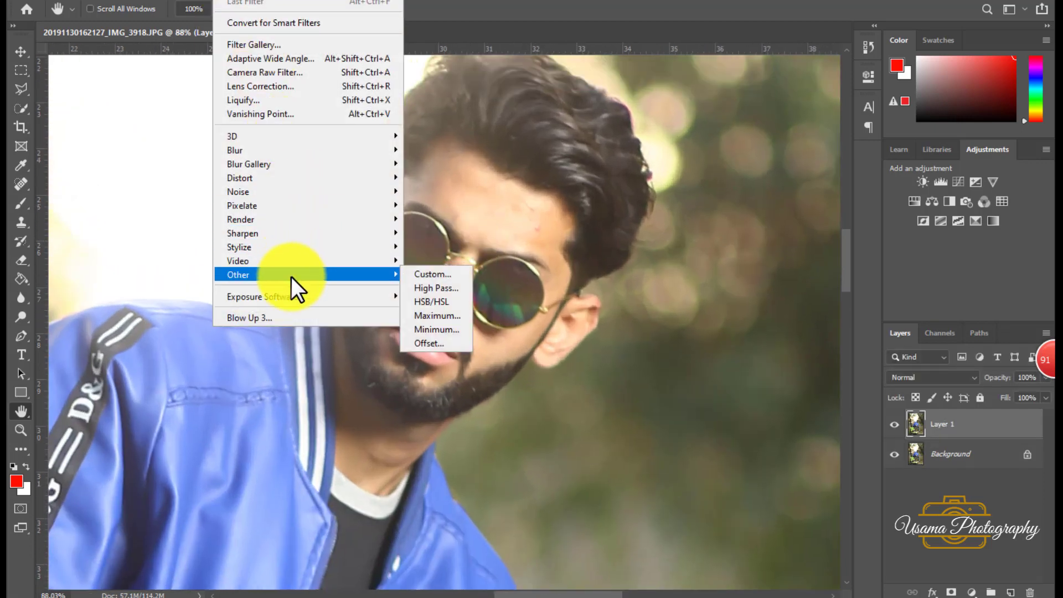
click(440, 300)
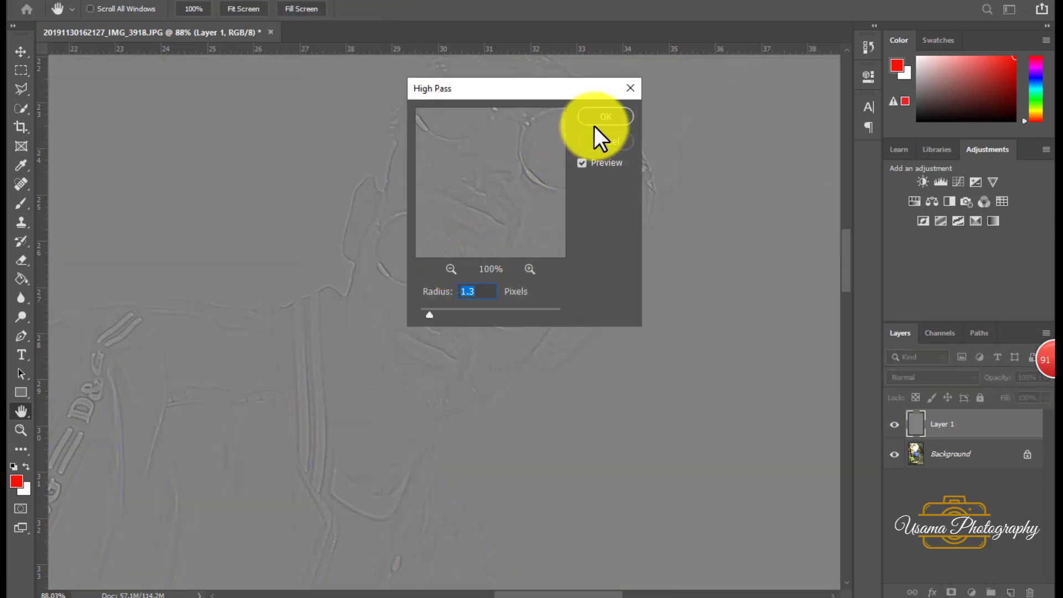
click(595, 118)
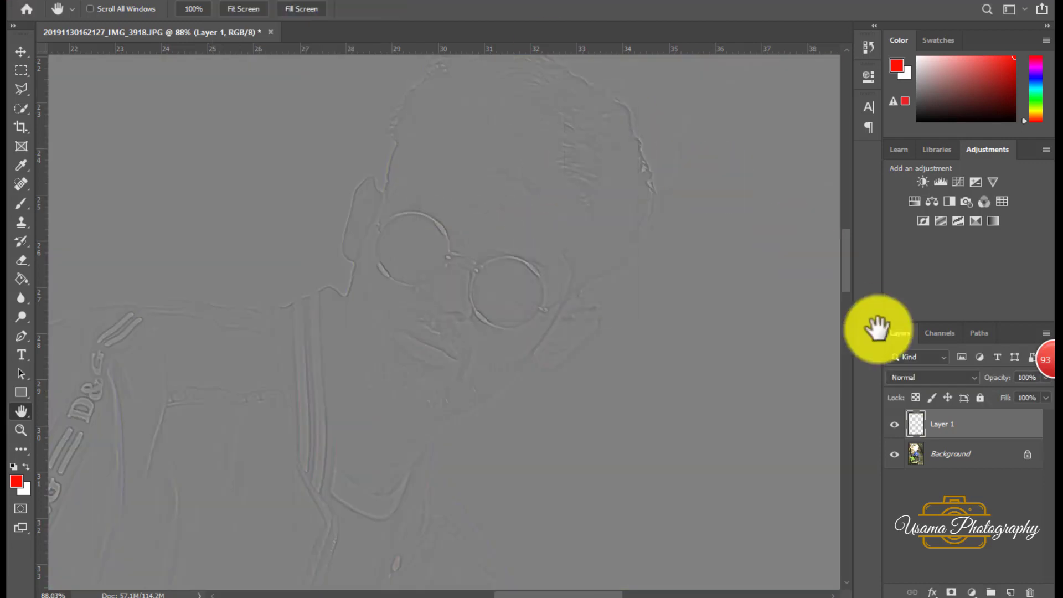
Set the high-pass layer to Overlay, merge it down, and duplicate the background again
click(912, 382)
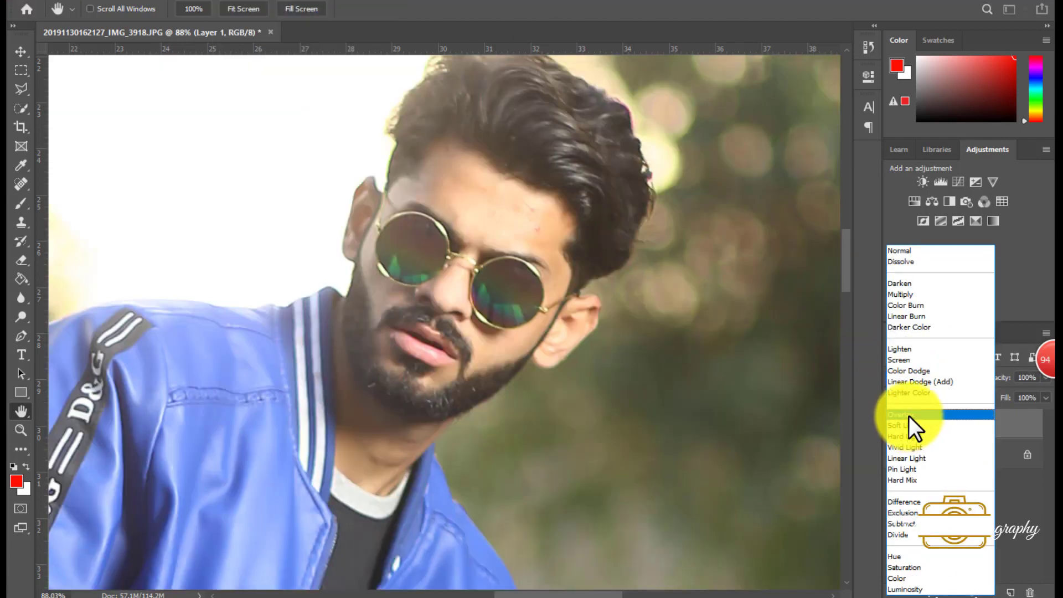
click(908, 416)
alt+scroll(518, 286, up, 5)
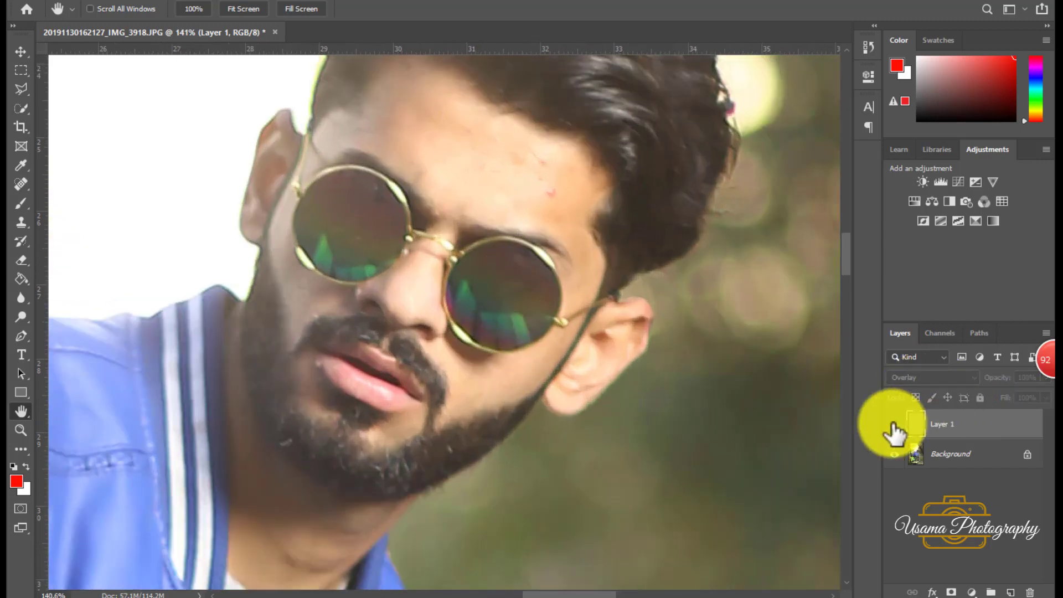
key(ctrl+e)
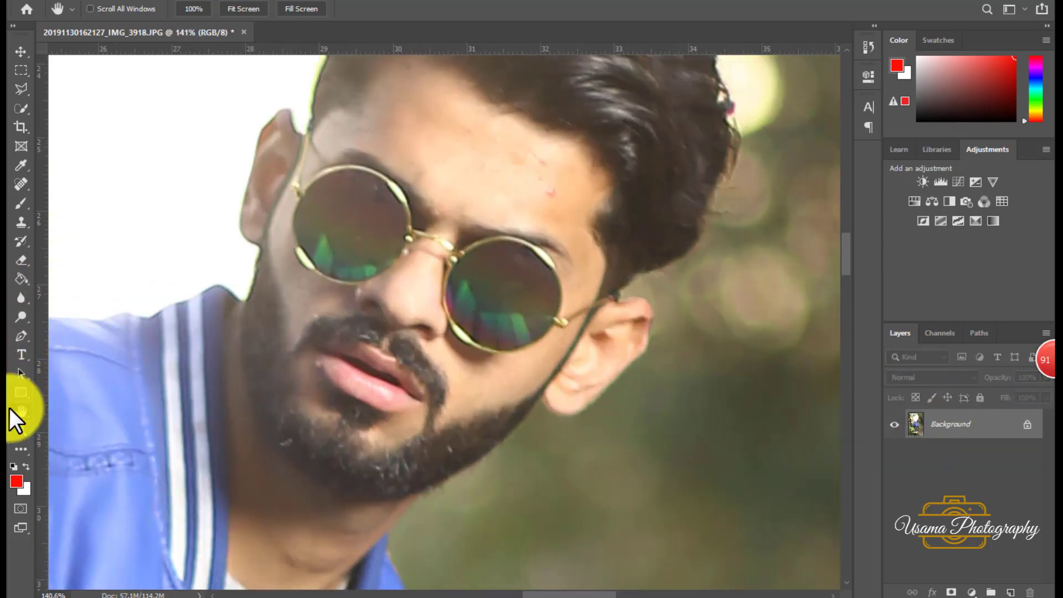
double_click(9, 410)
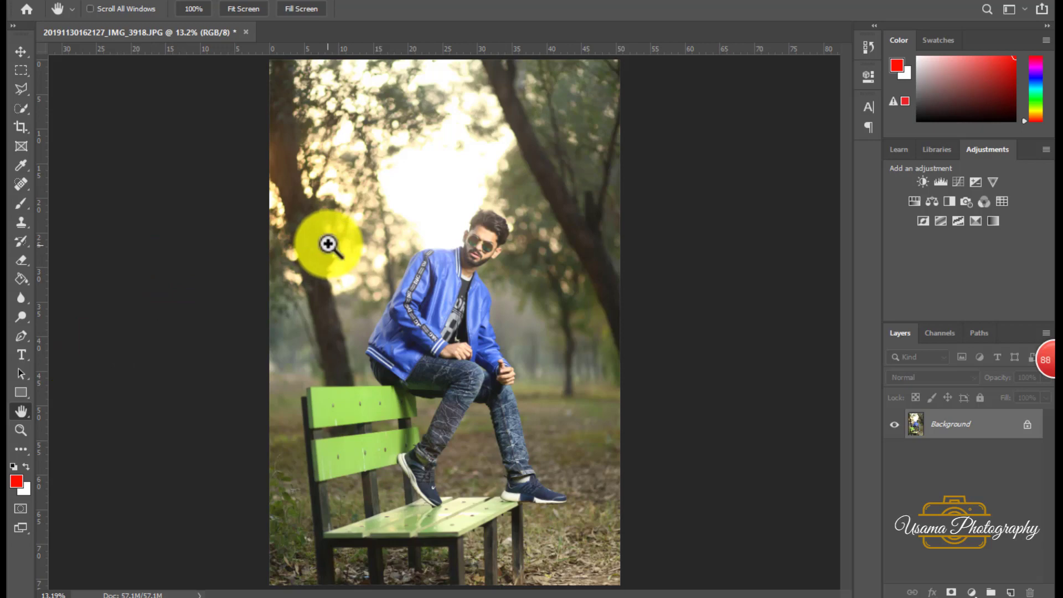
key(ctrl+j)
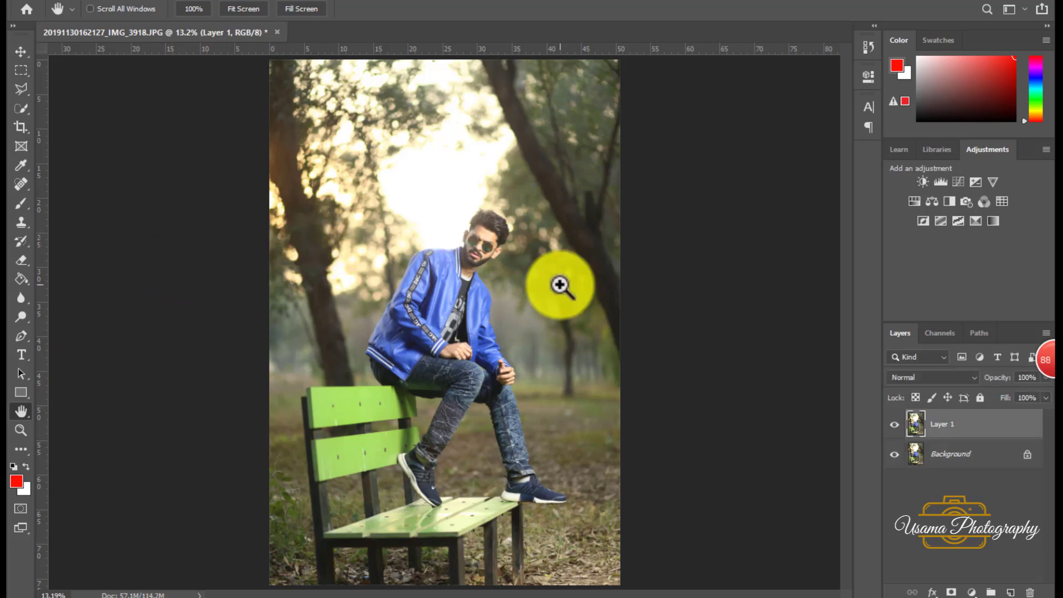
In Camera Raw, lower highlights, lift shadows, and set blacks and contrast to +15
key(ctrl+shift+a)
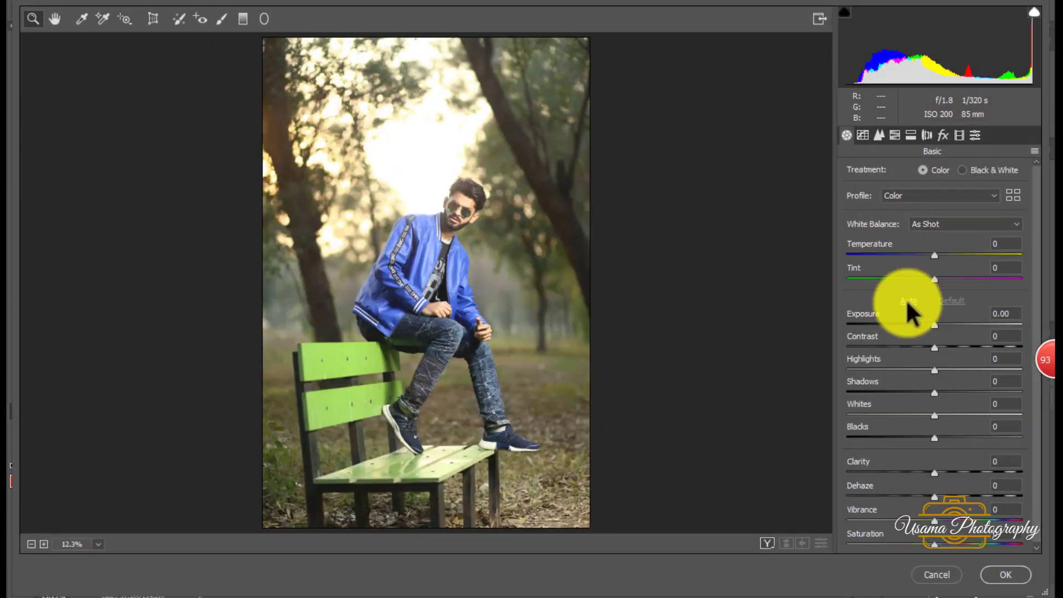
mouse_move(929, 368)
mouse_down()
mouse_move(728, 348)
mouse_move(945, 351)
mouse_move(883, 351)
mouse_up()
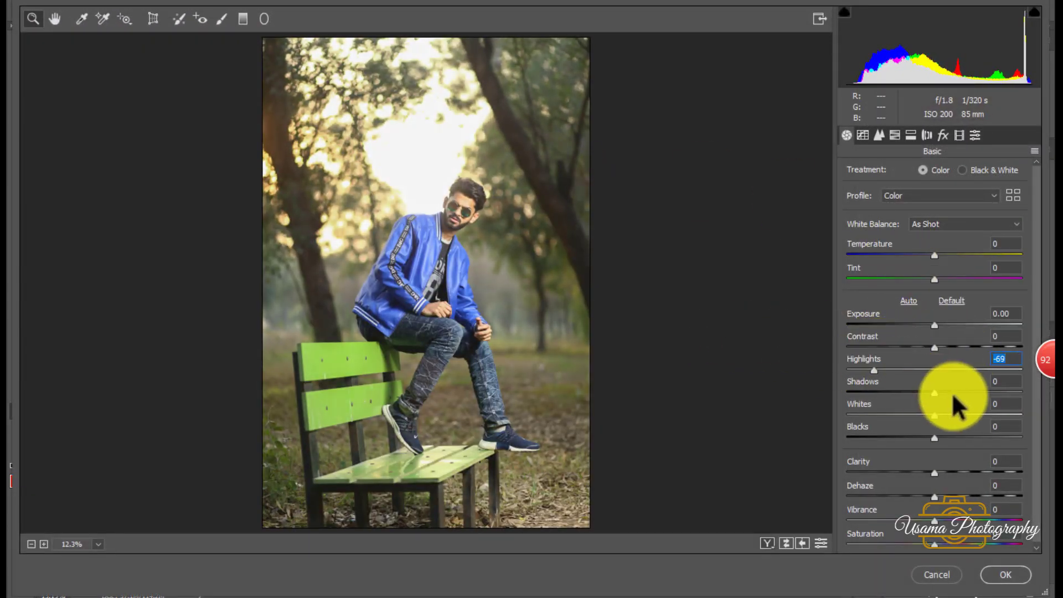
drag(968, 392, 974, 391)
mouse_move(874, 369)
mouse_down()
mouse_move(1027, 363)
mouse_move(702, 339)
mouse_move(1039, 332)
mouse_move(685, 314)
mouse_move(896, 349)
mouse_up()
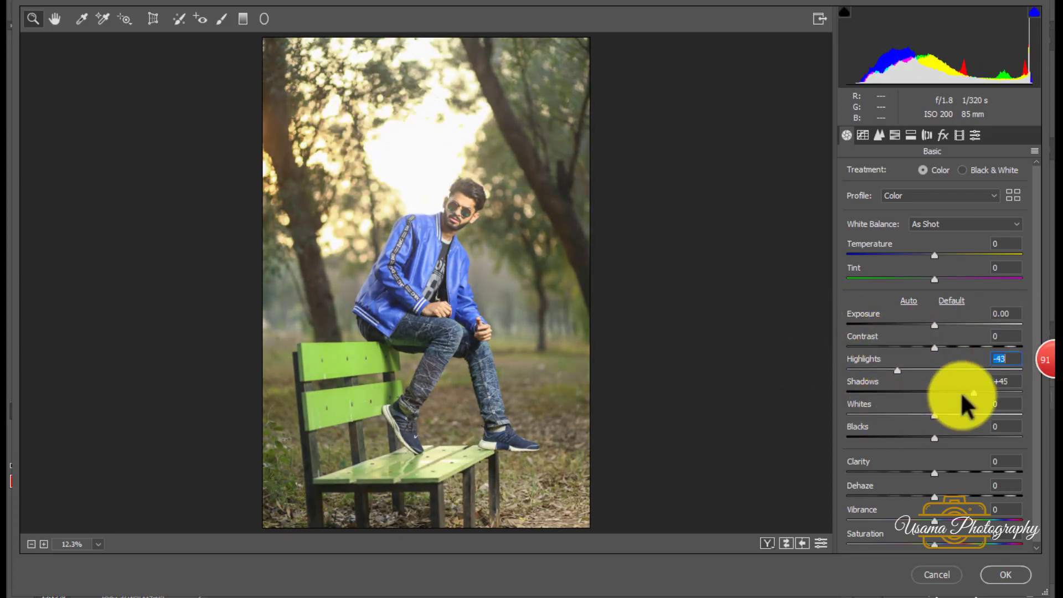
mouse_move(974, 392)
mouse_down()
mouse_move(923, 392)
mouse_move(977, 392)
mouse_move(968, 393)
mouse_up()
click(948, 438)
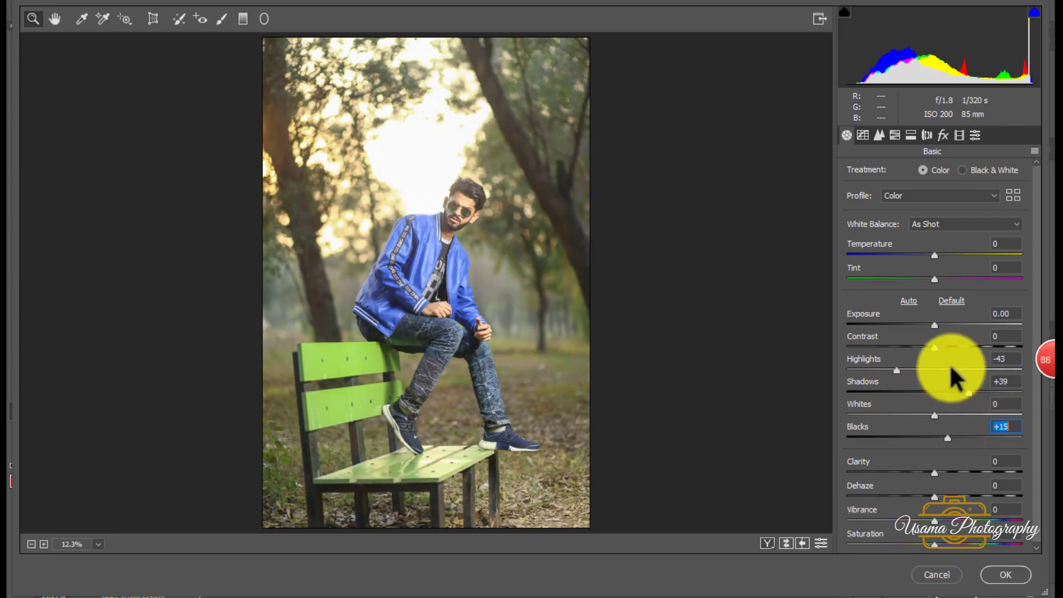
click(948, 347)
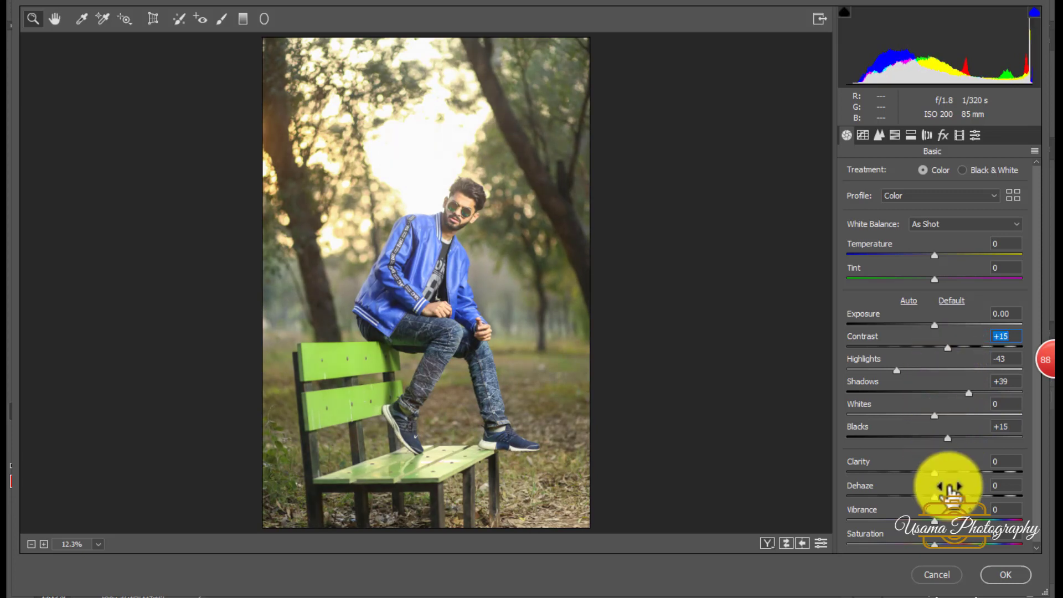
Set Oranges saturation to -20, raise Oranges luminance, and apply Camera Raw
click(947, 473)
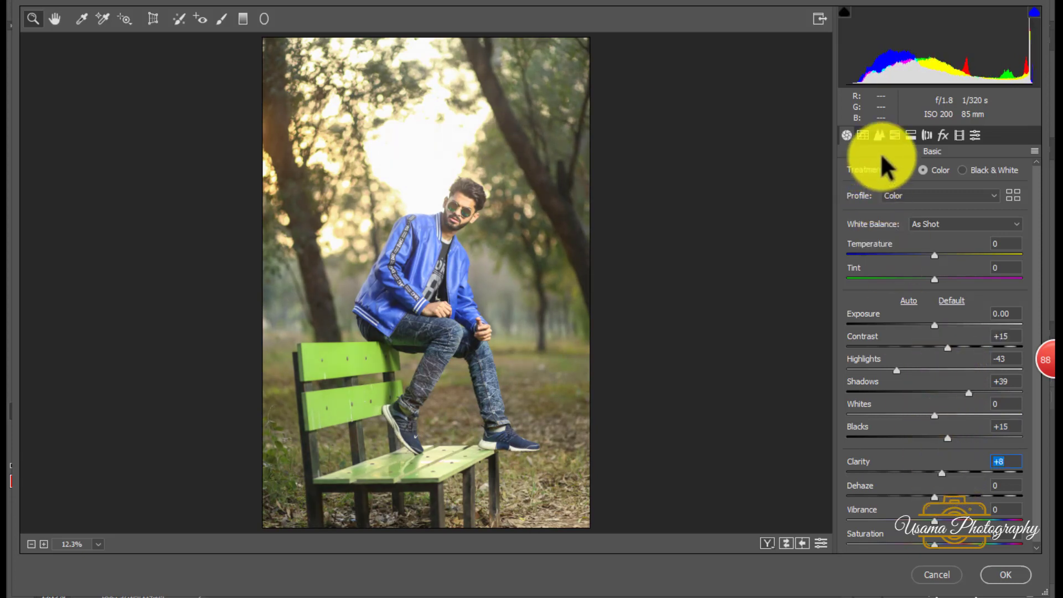
click(895, 135)
click(905, 173)
click(921, 249)
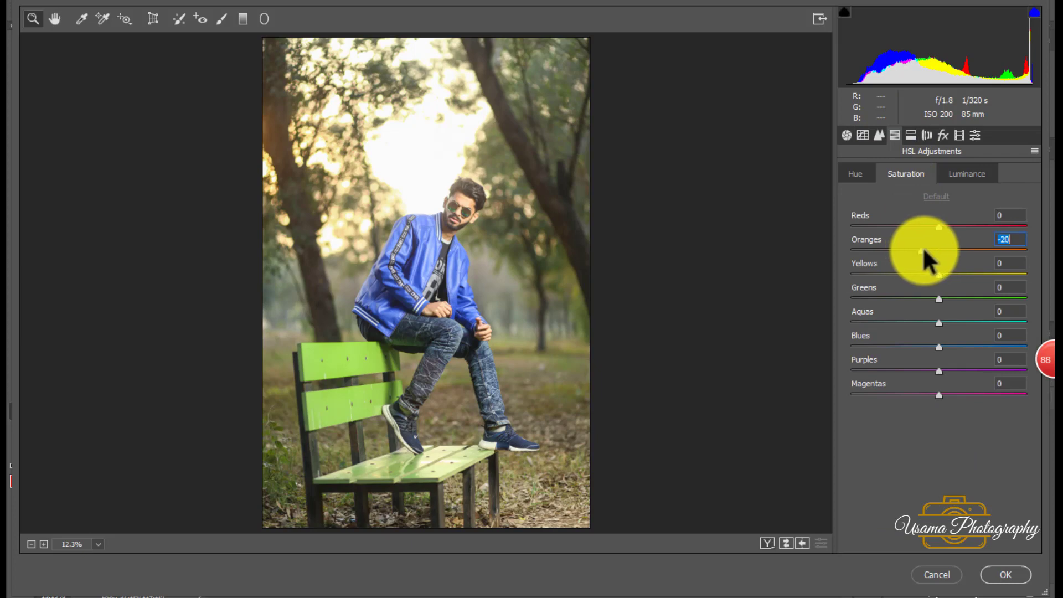
click(966, 175)
drag(962, 249, 952, 249)
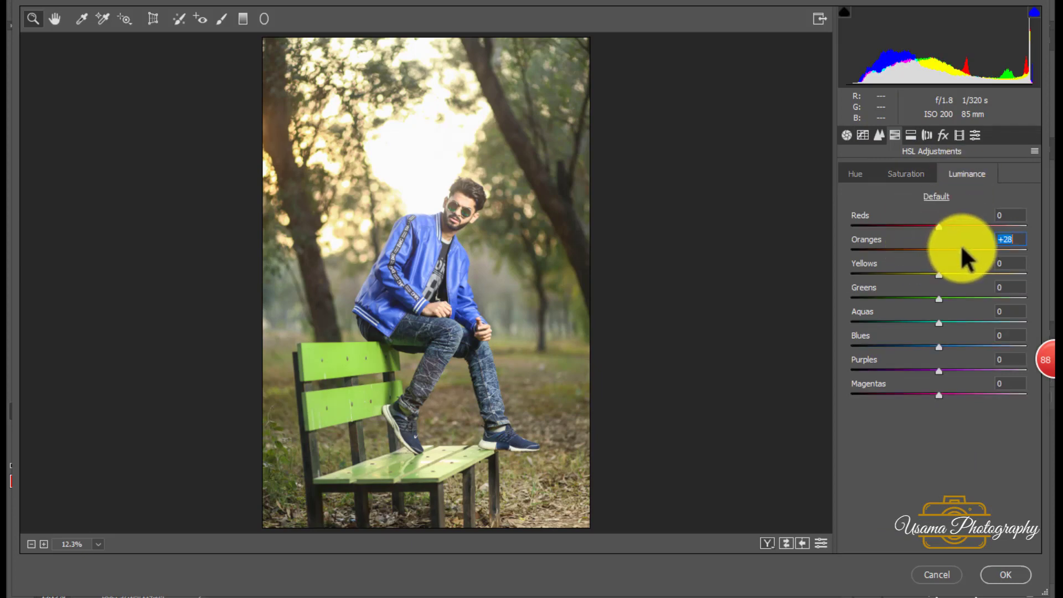
click(1012, 577)
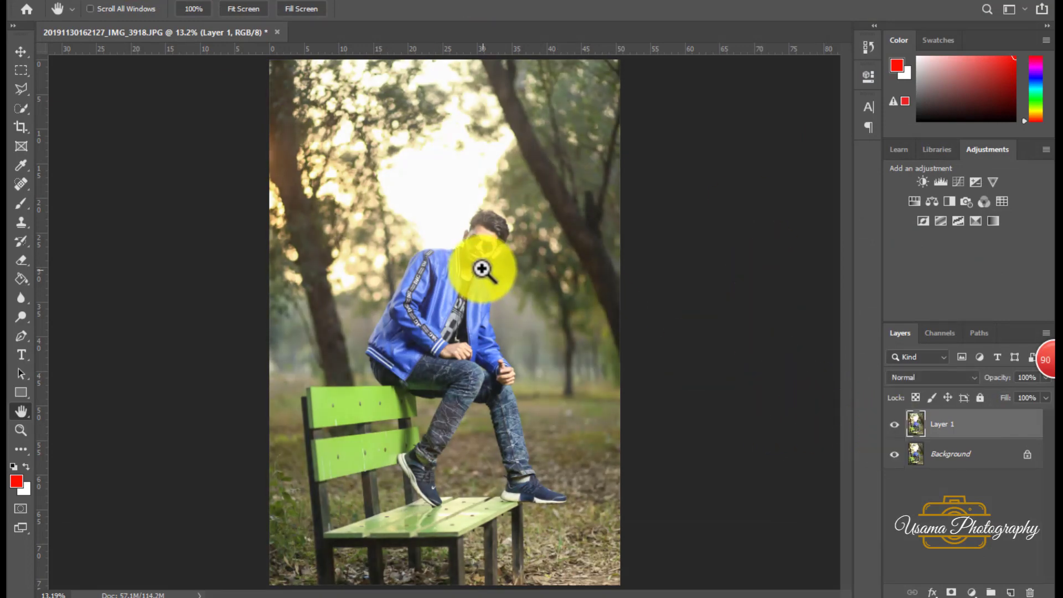
Merge Layer 1 into Background, then undo to keep Layer 1 separate
key(ctrl+e)
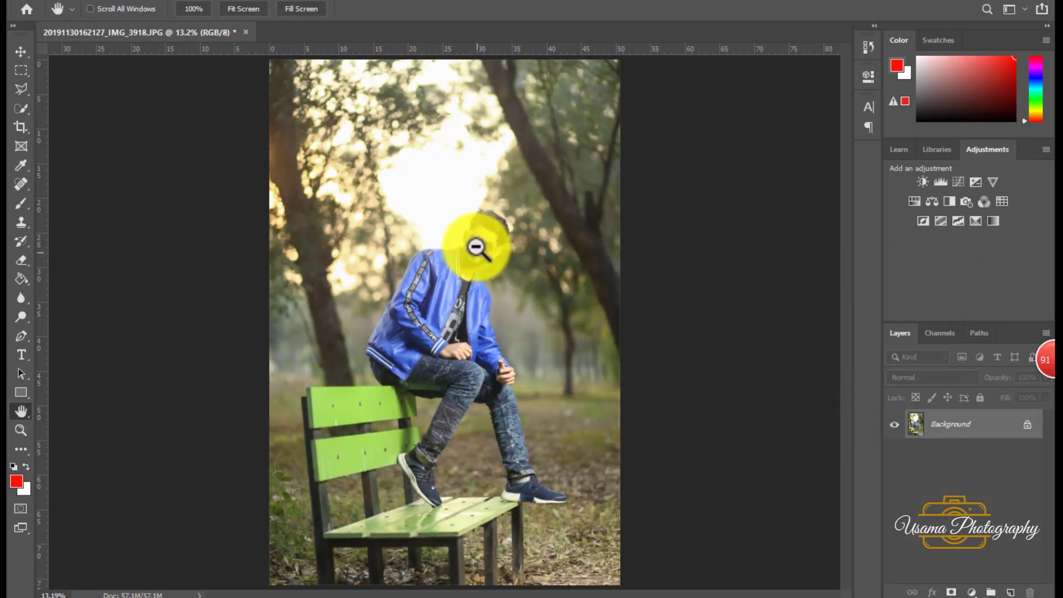
scroll(476, 248, up, 3)
scroll(479, 271, up, 3)
key(ctrl+z)
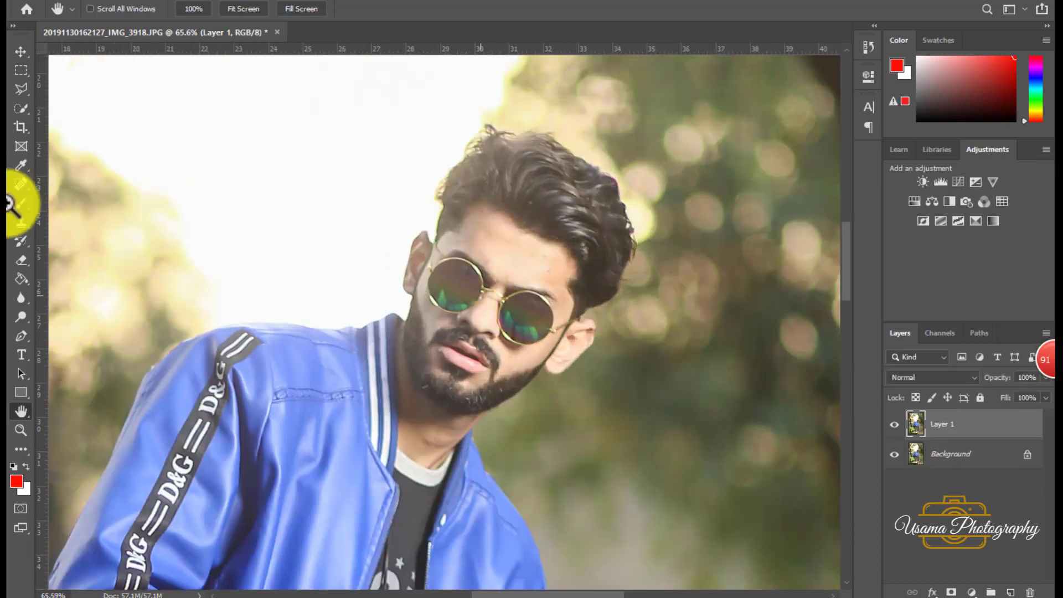
double_click(21, 415)
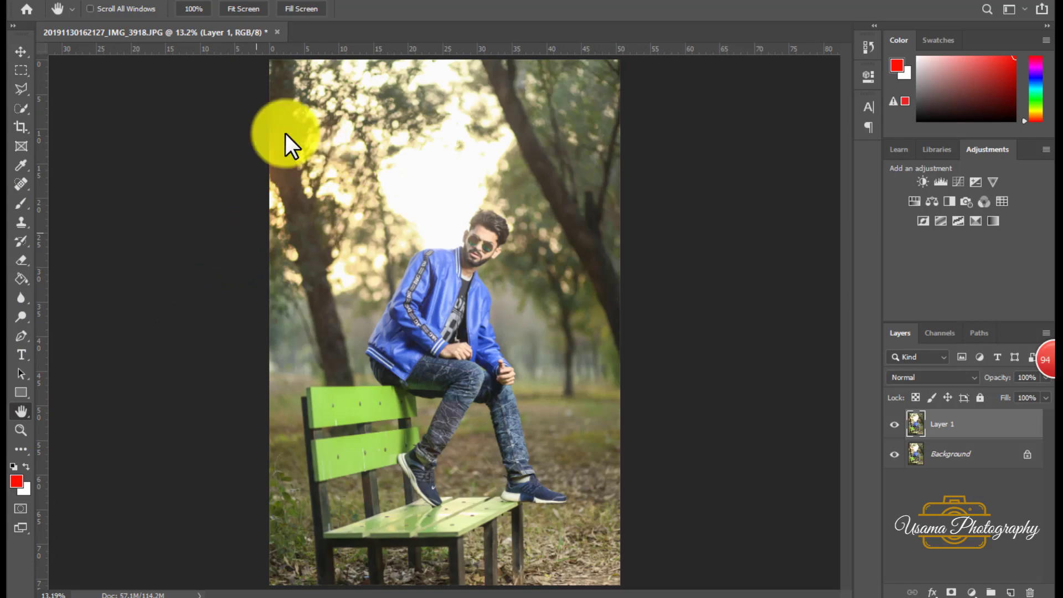
Open Liquify, zoom in on the man's head, and shrink the brush
key(ctrl+shift+x)
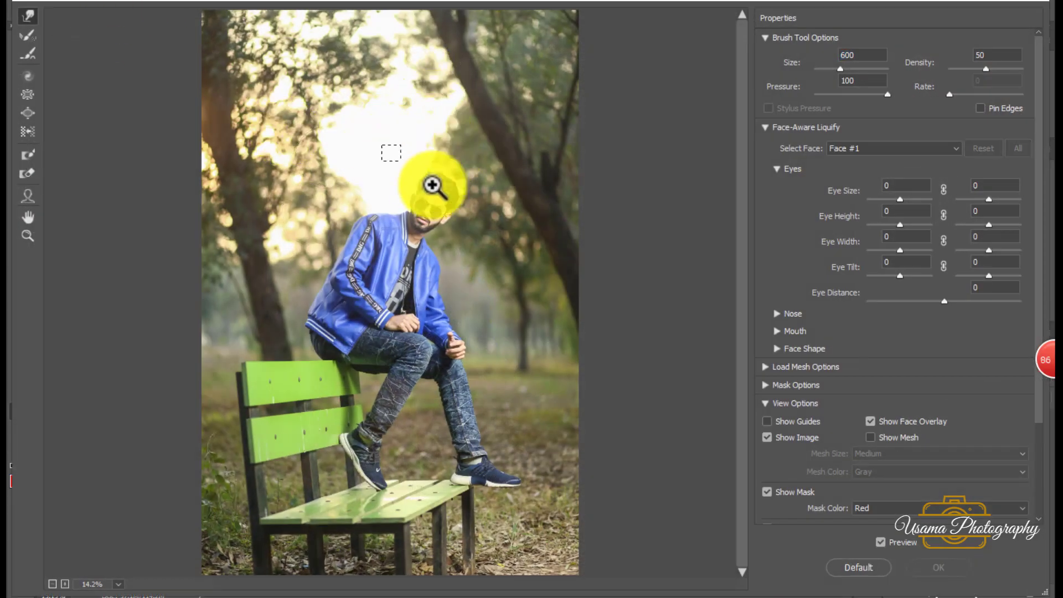
click(423, 210)
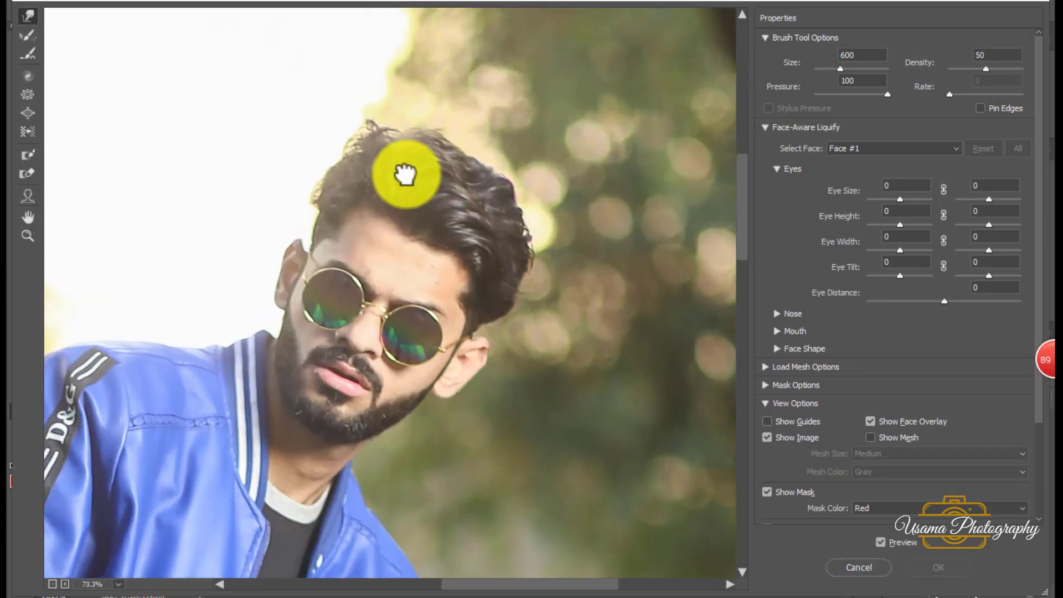
key(bracketleft)
key(bracketleft)
key(bracketleft)
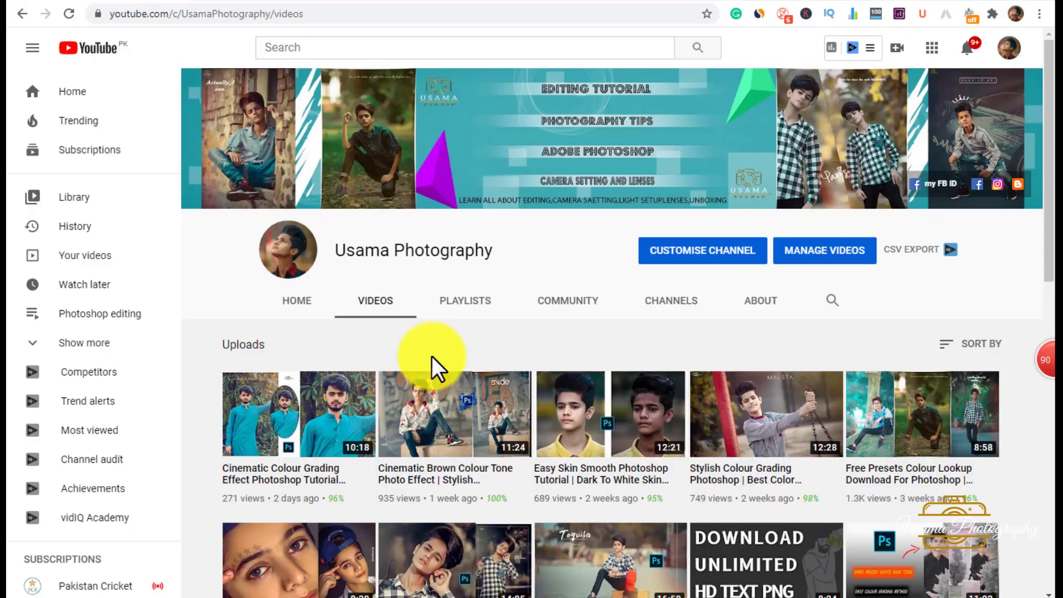
scroll(1046, 313, down, 10)
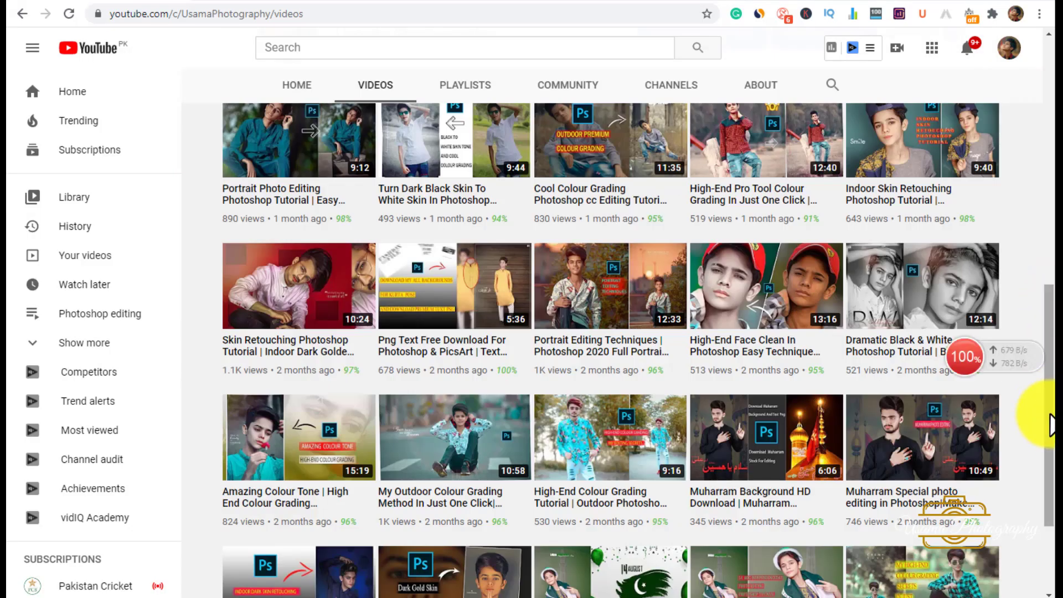
scroll(1049, 415, down, 1)
scroll(1049, 415, down, 2)
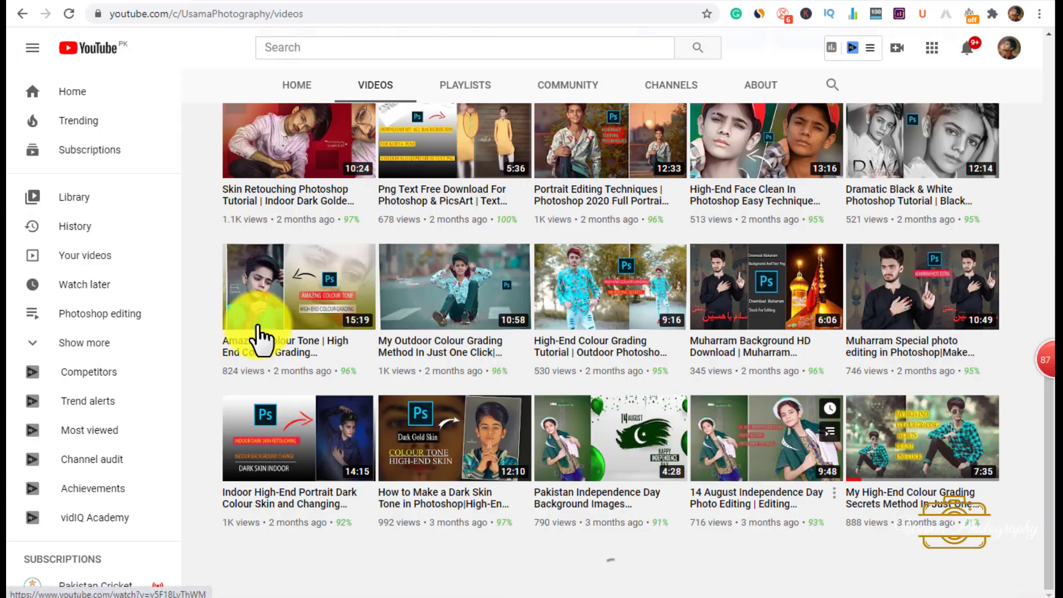
scroll(352, 363, down, 2)
scroll(372, 332, down, 15)
scroll(377, 332, down, 5)
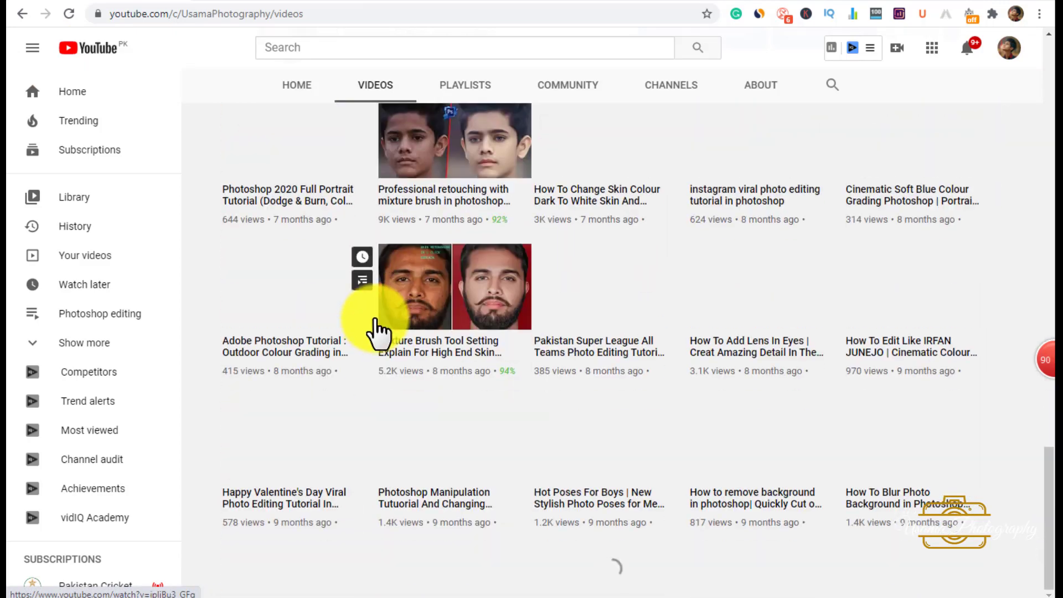
mouse_move(454, 287)
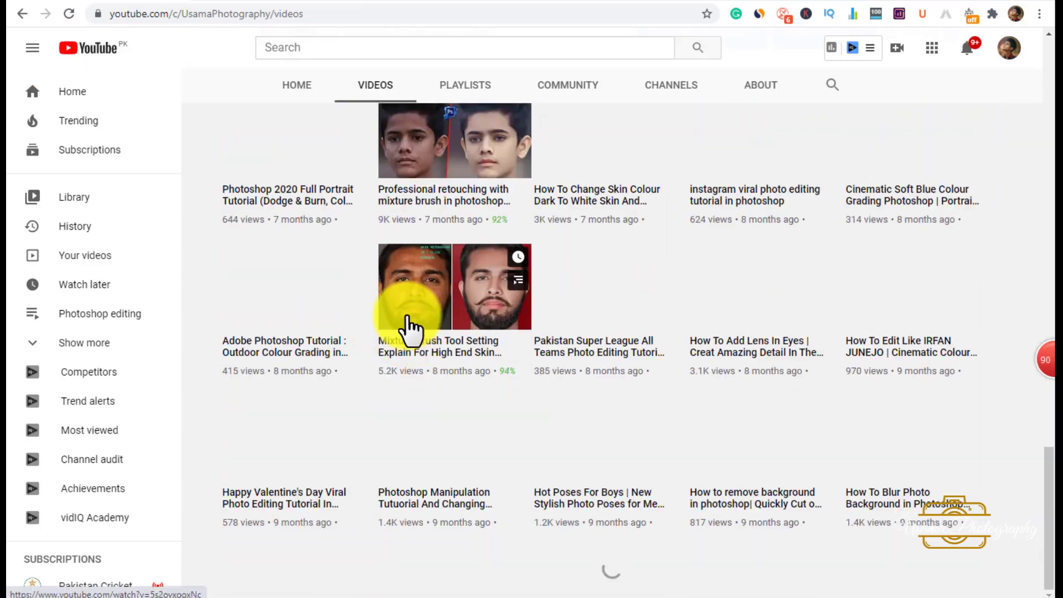
scroll(408, 329, down, 3)
scroll(406, 316, down, 6)
scroll(398, 305, down, 2)
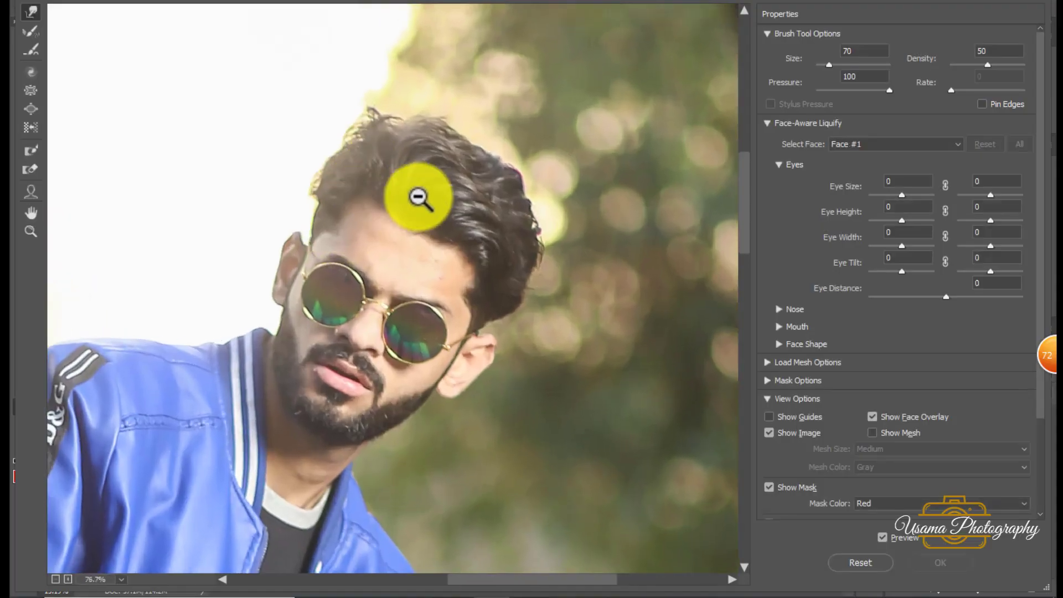
Push the hair edge by the temple with the Liquify brush, resizing it repeatedly, and apply
drag(391, 149, 387, 178)
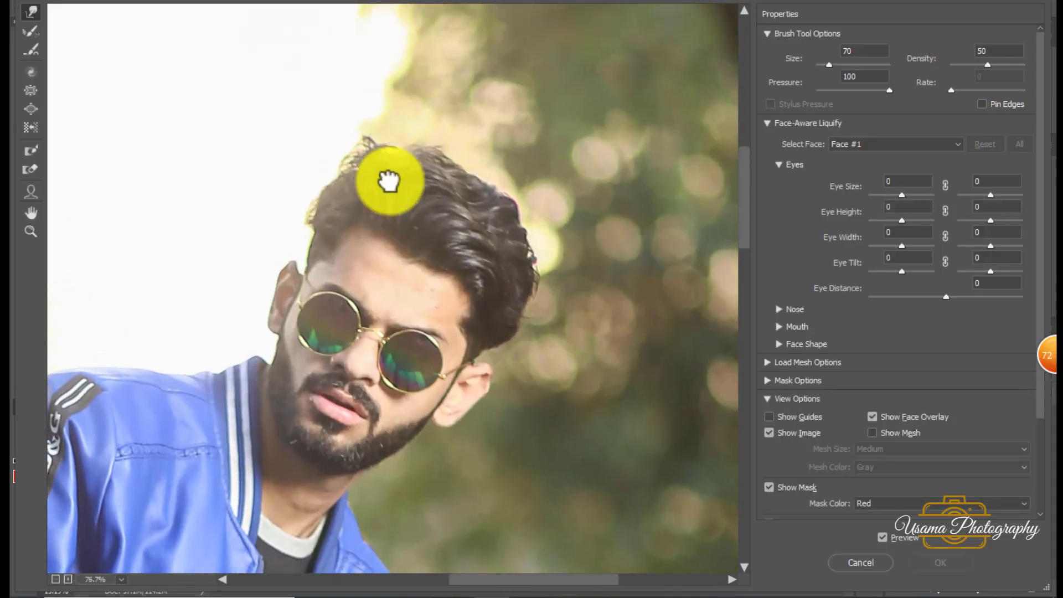
key(bracketright)
key(bracketright)
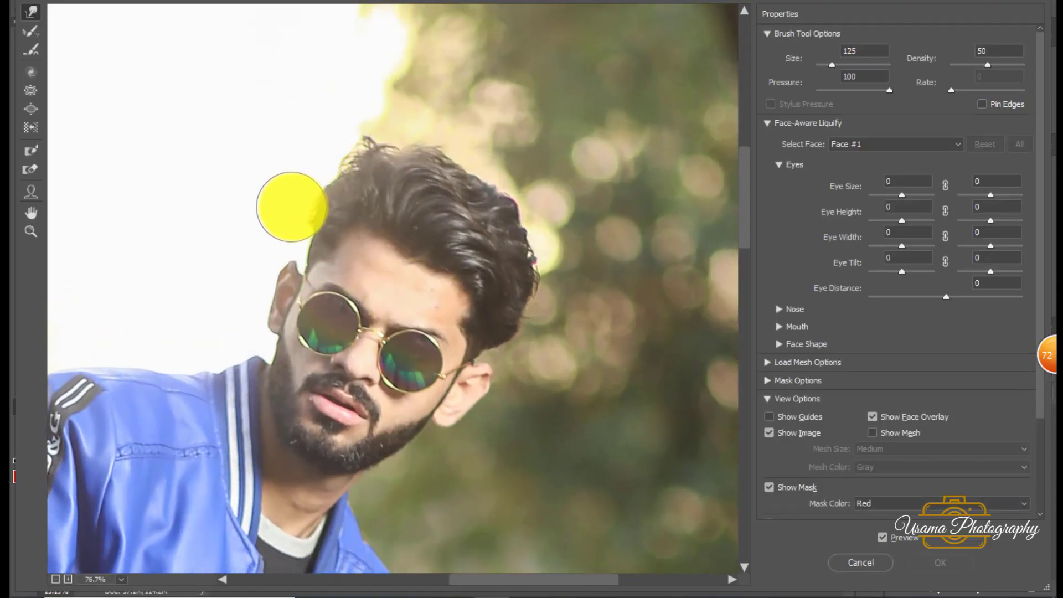
drag(304, 180, 308, 179)
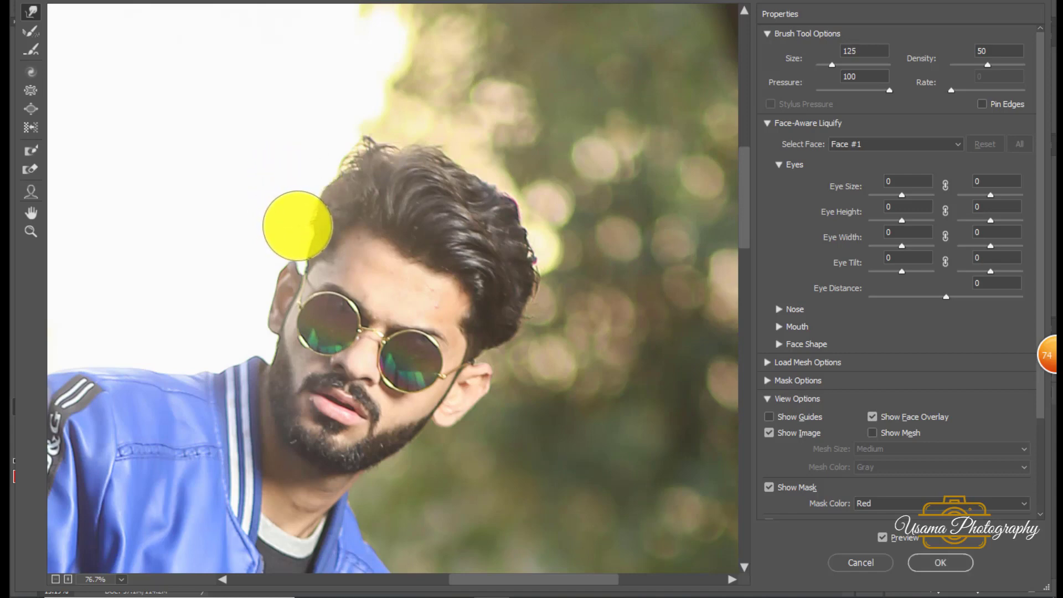
key(bracketleft)
key(bracketleft)
key(bracketright)
key(bracketright)
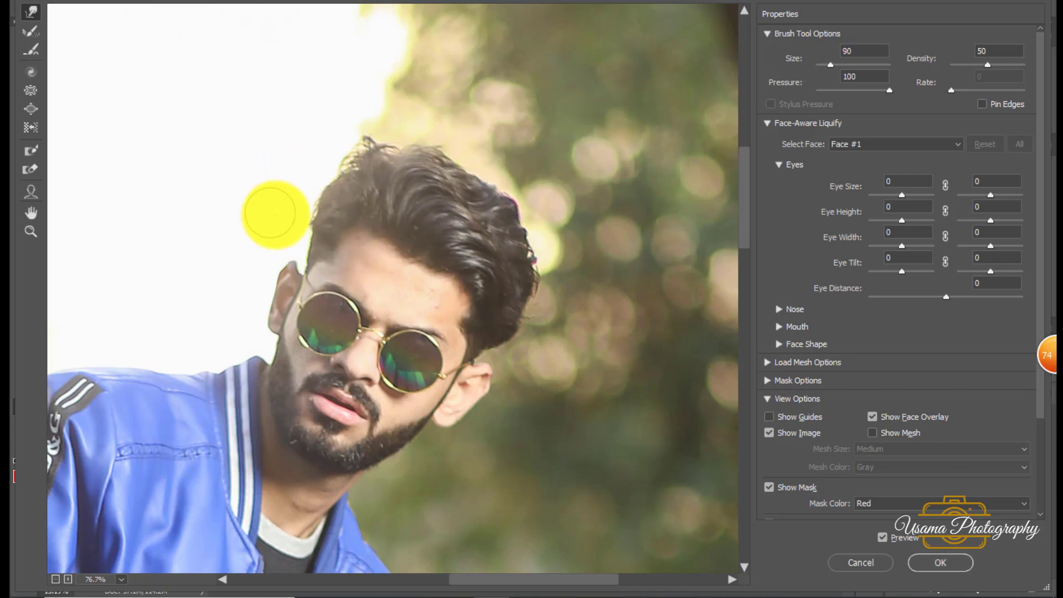
key(bracketright)
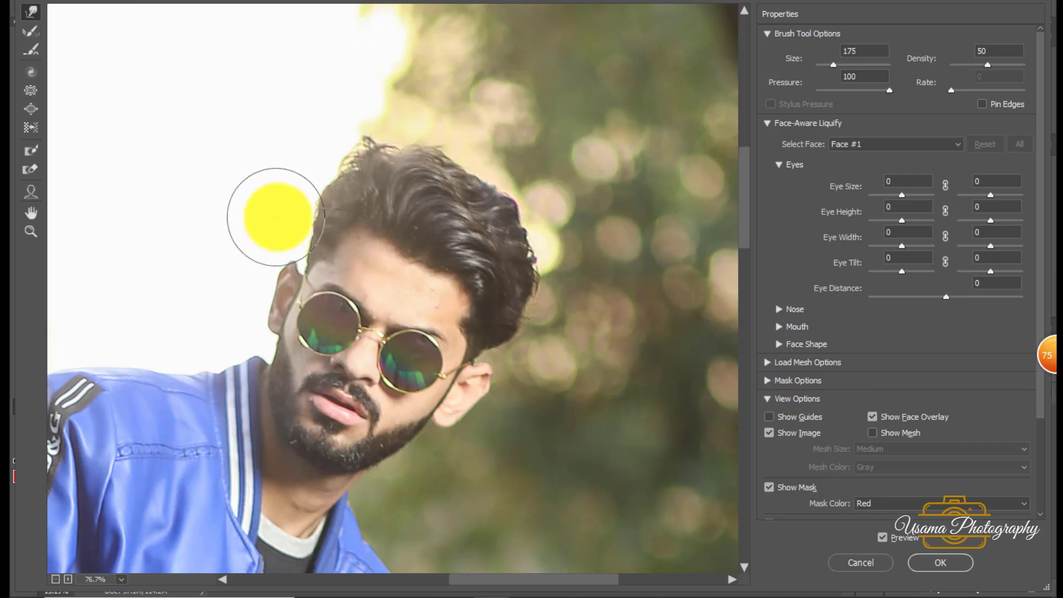
key(bracketright)
key(bracketright)
key(bracketright)
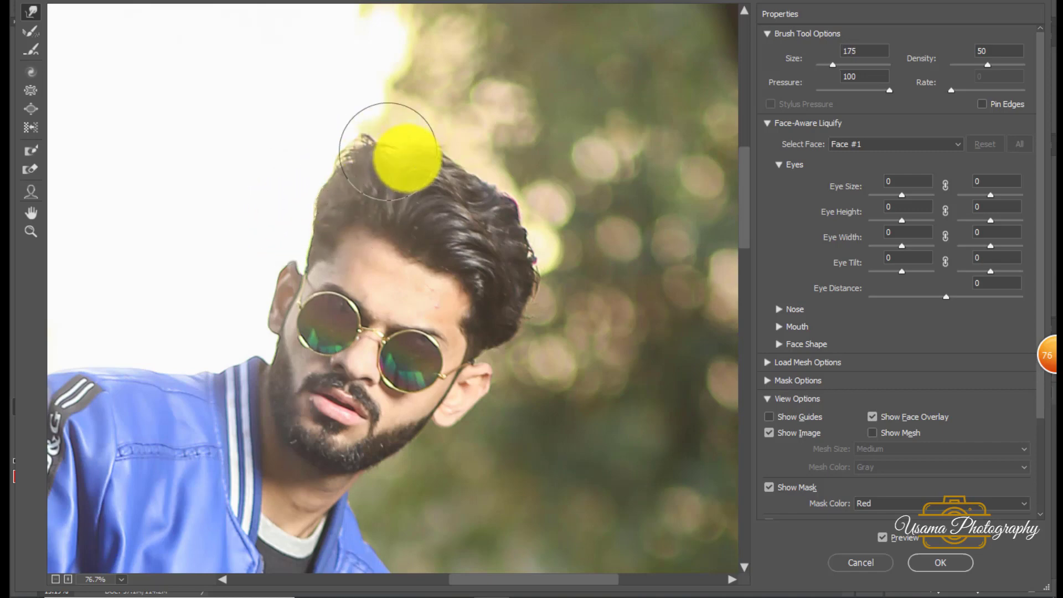
key(bracketright)
key(bracketright)
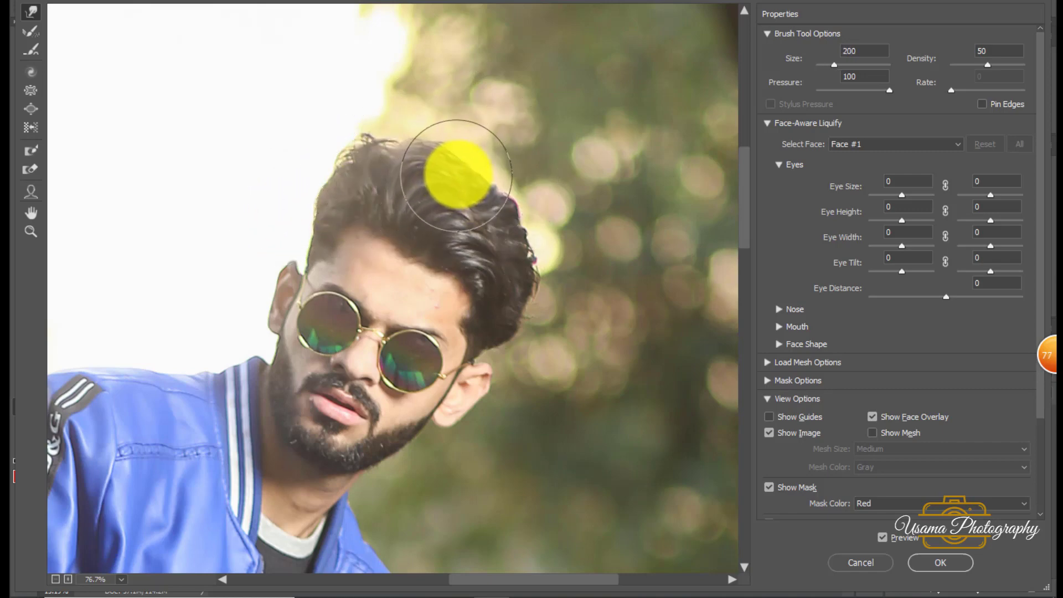
key(bracketright)
key(bracketright)
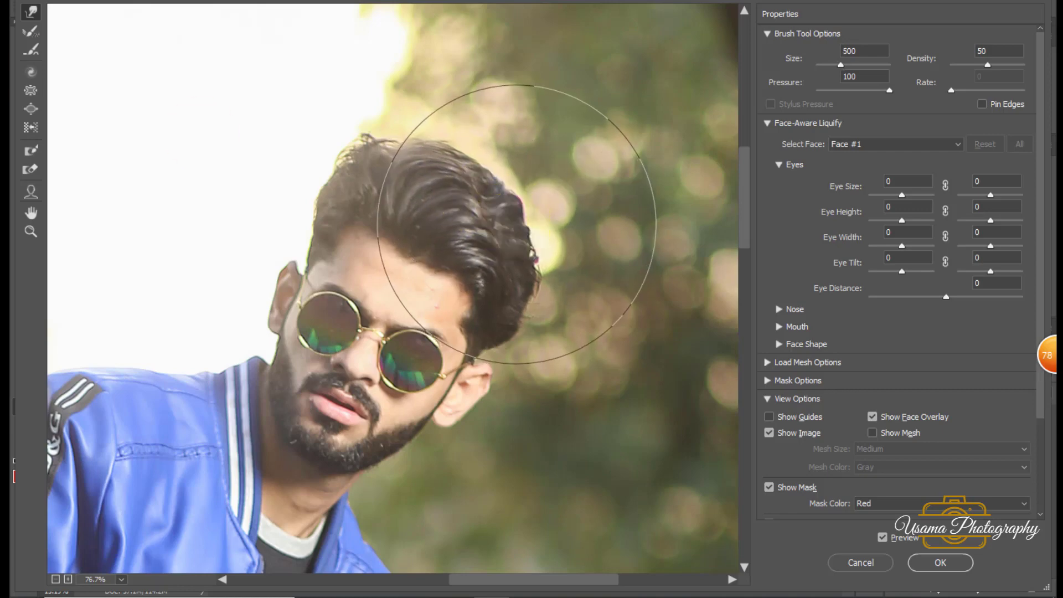
key(bracketleft)
key(bracketleft)
key(bracketleft)
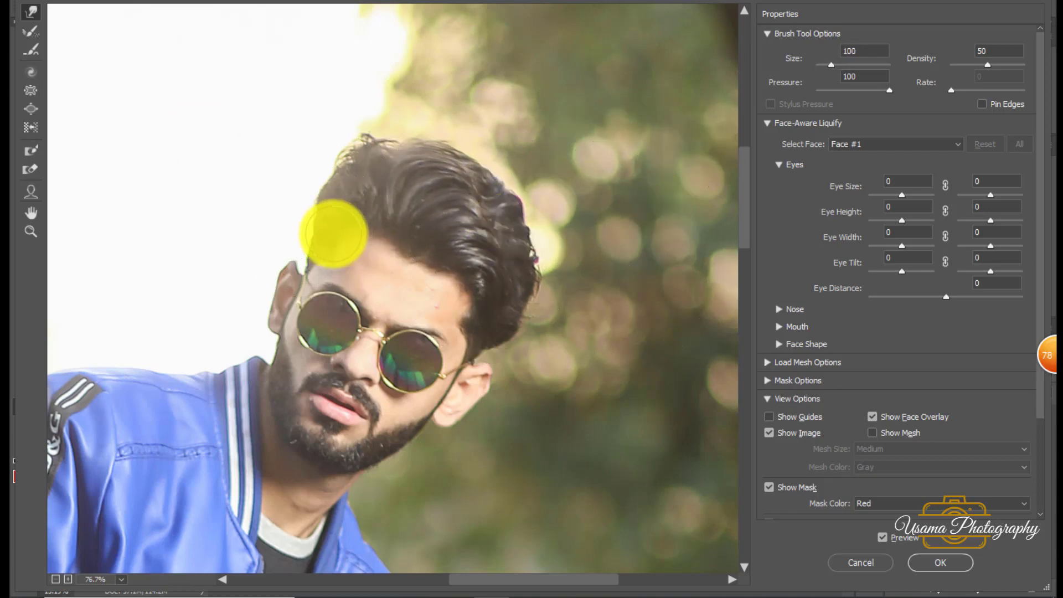
key(bracketright)
key(bracketright)
key(bracketright)
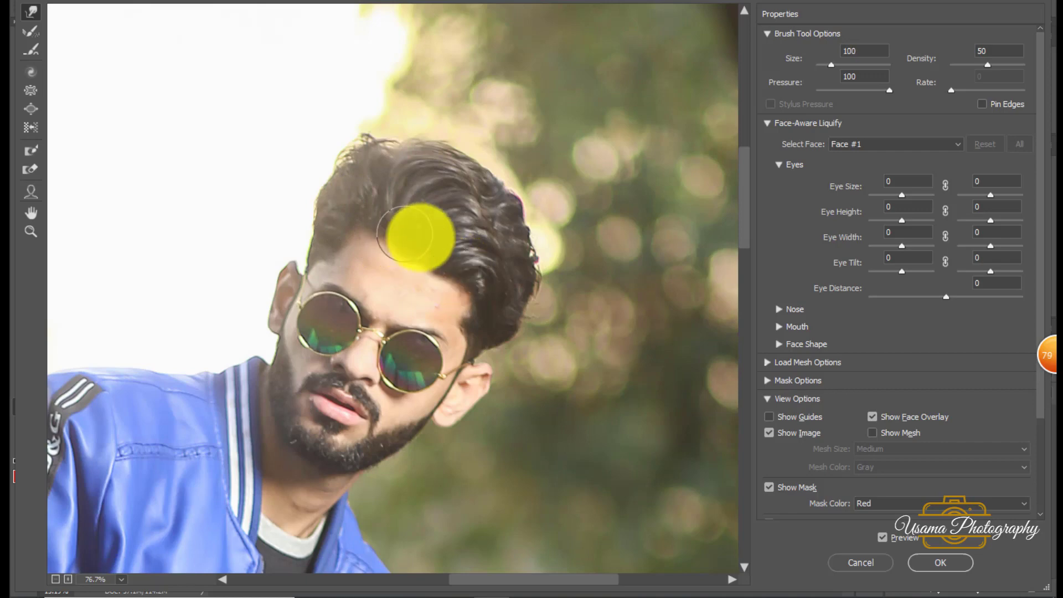
key(bracketright)
key(bracketright)
key(bracketright)
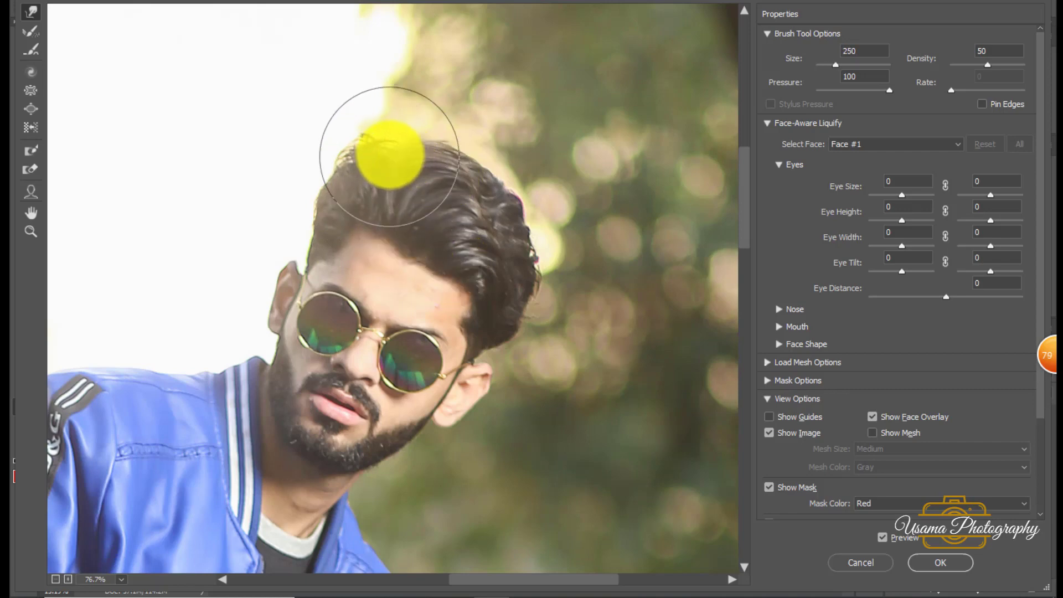
key(bracketleft)
key(bracketleft)
key(bracketleft)
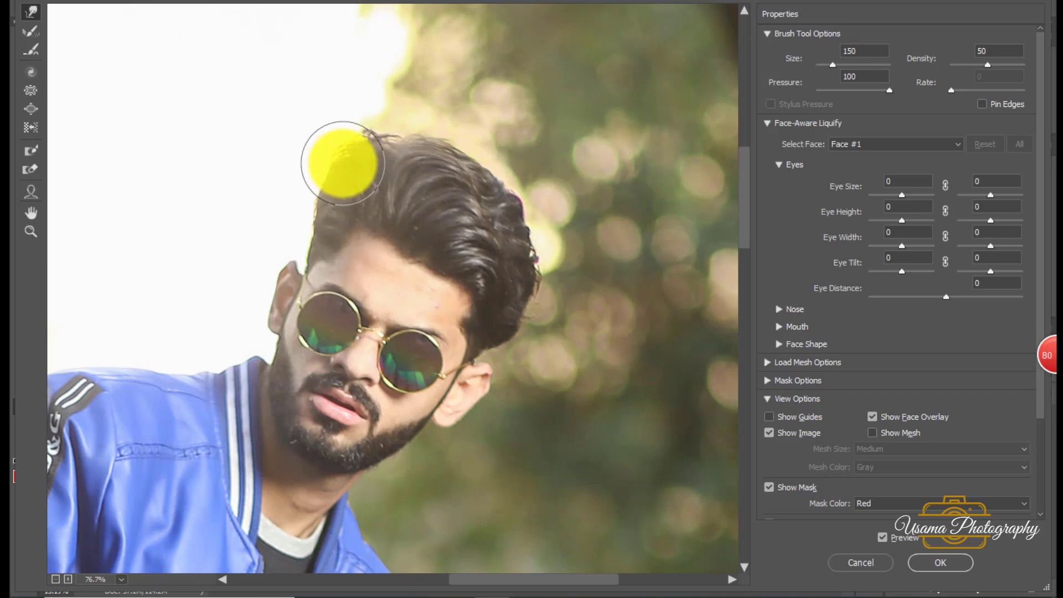
key(bracketright)
key(bracketright)
key(bracketright)
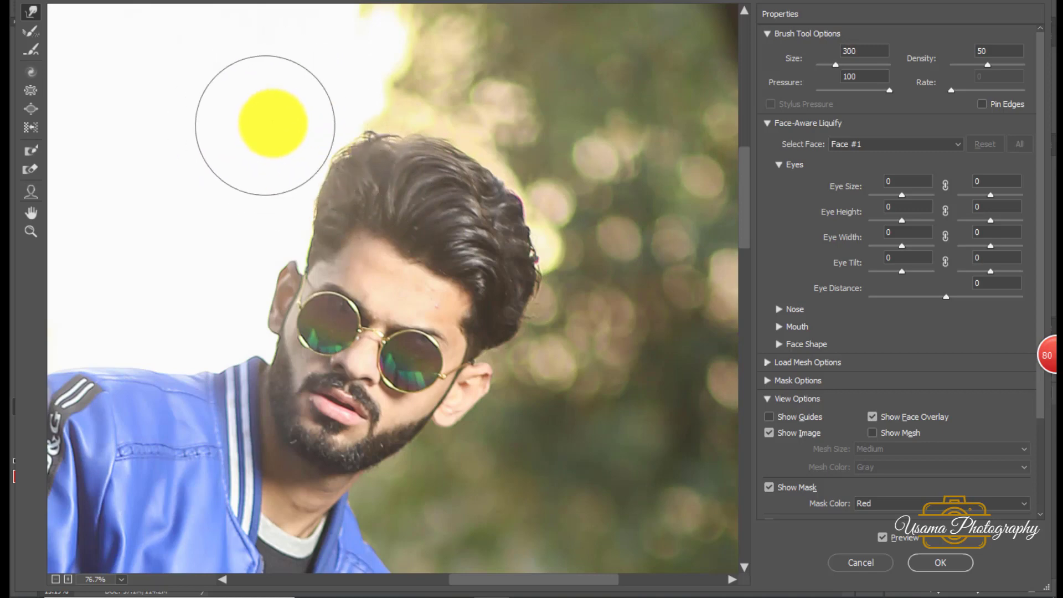
key(bracketright)
key(bracketright)
key(bracketright)
key(bracketright)
key(bracketright)
key(bracketright)
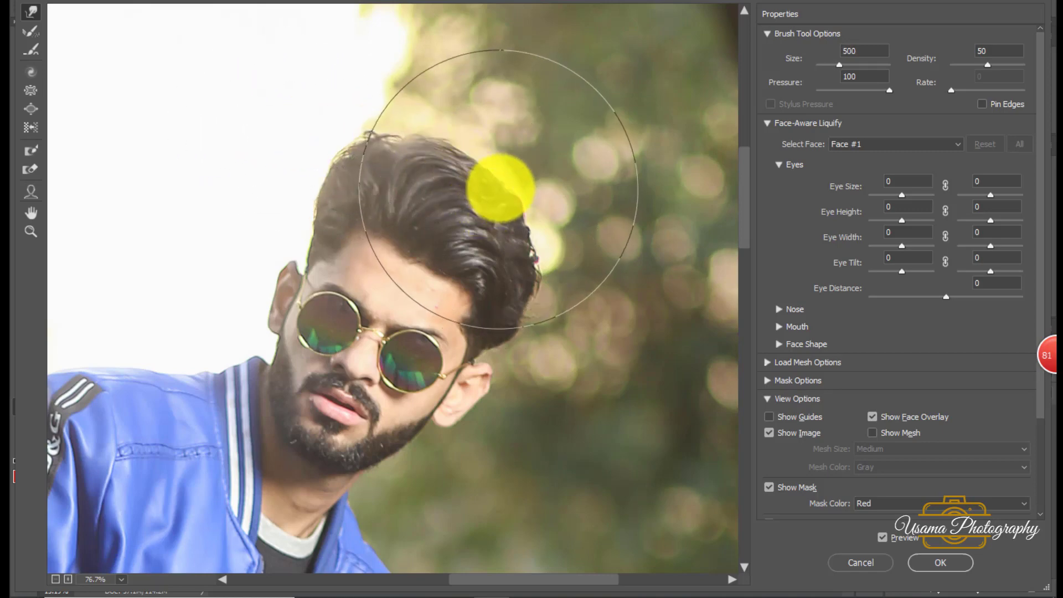
key(bracketleft)
key(bracketleft)
key(bracketleft)
key(bracketleft)
key(bracketleft)
key(bracketleft)
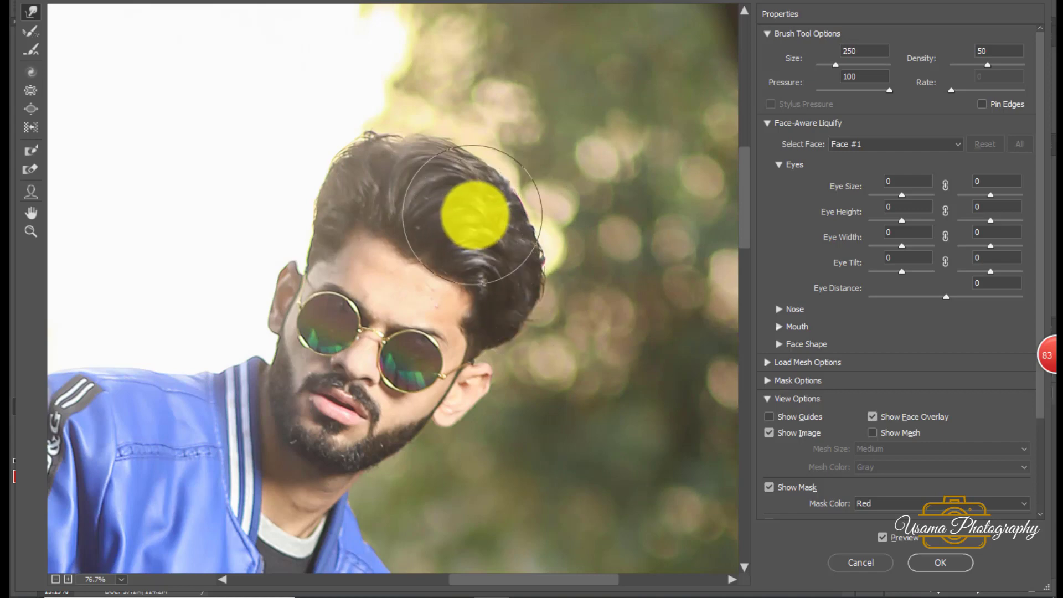
key(bracketright)
key(bracketright)
key(bracketright)
key(bracketright)
key(bracketright)
key(bracketright)
key(bracketleft)
key(bracketleft)
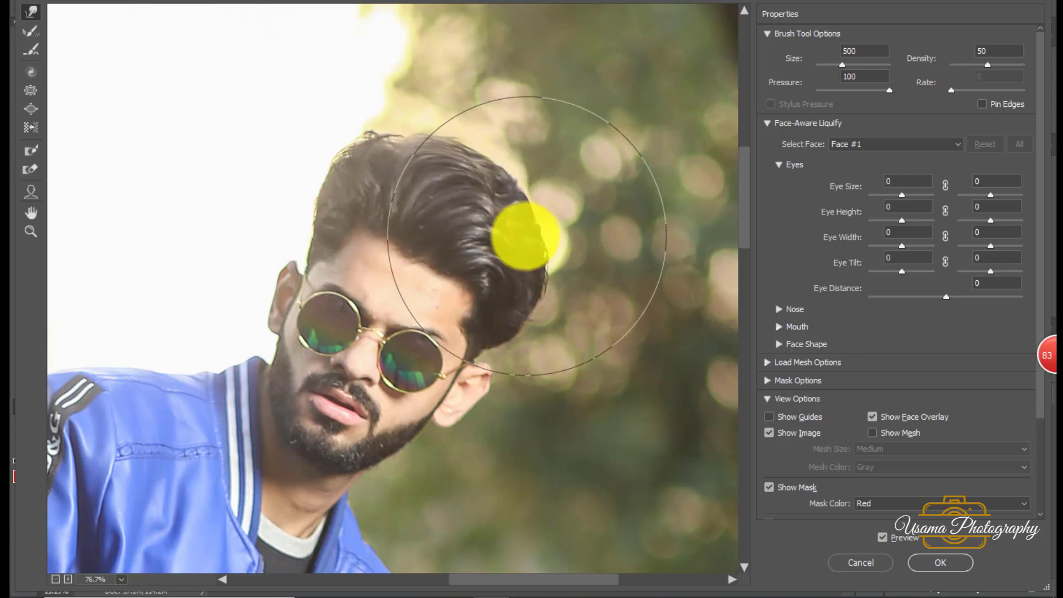
key(bracketleft)
key(bracketleft)
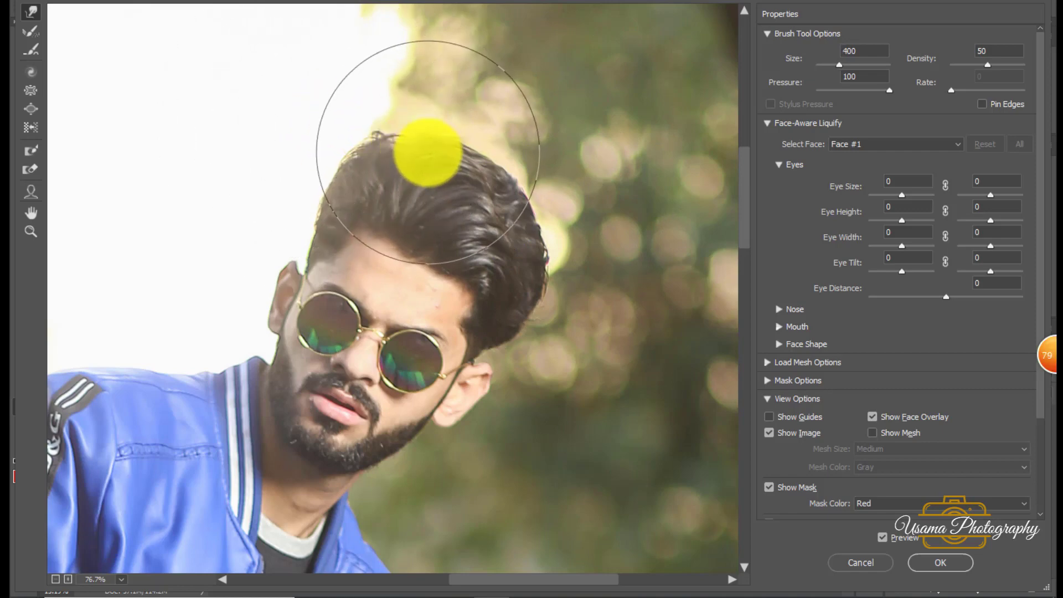
key(bracketright)
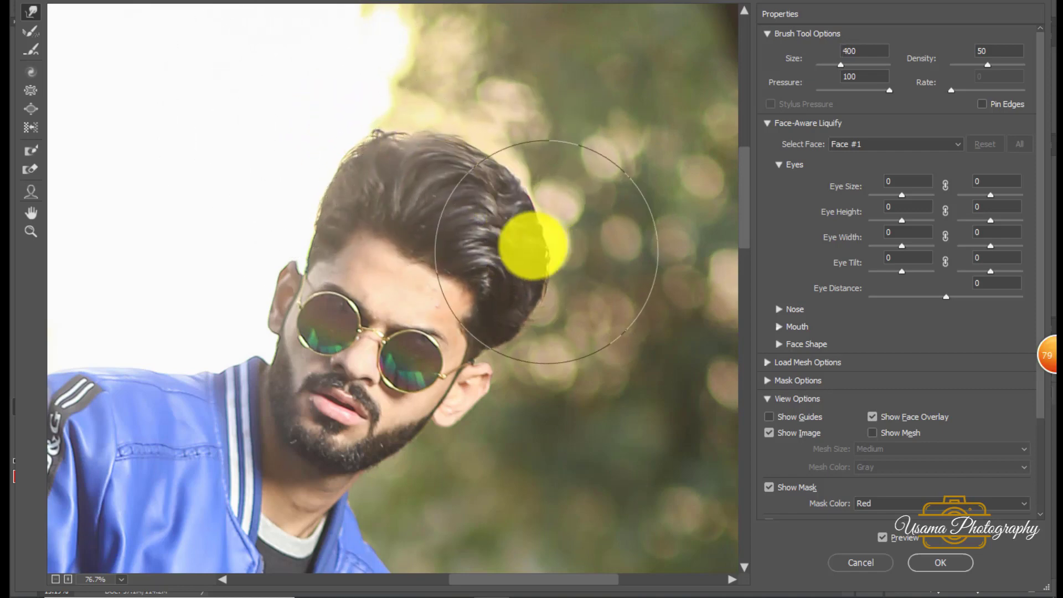
key(bracketleft)
key(bracketleft)
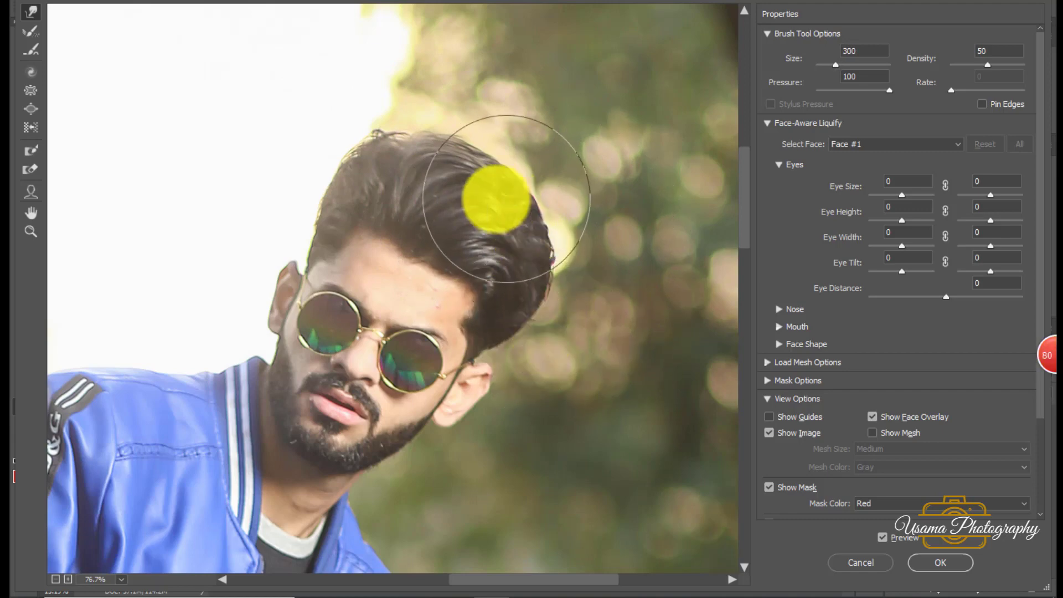
key(bracketright)
key(bracketright)
key(bracketright)
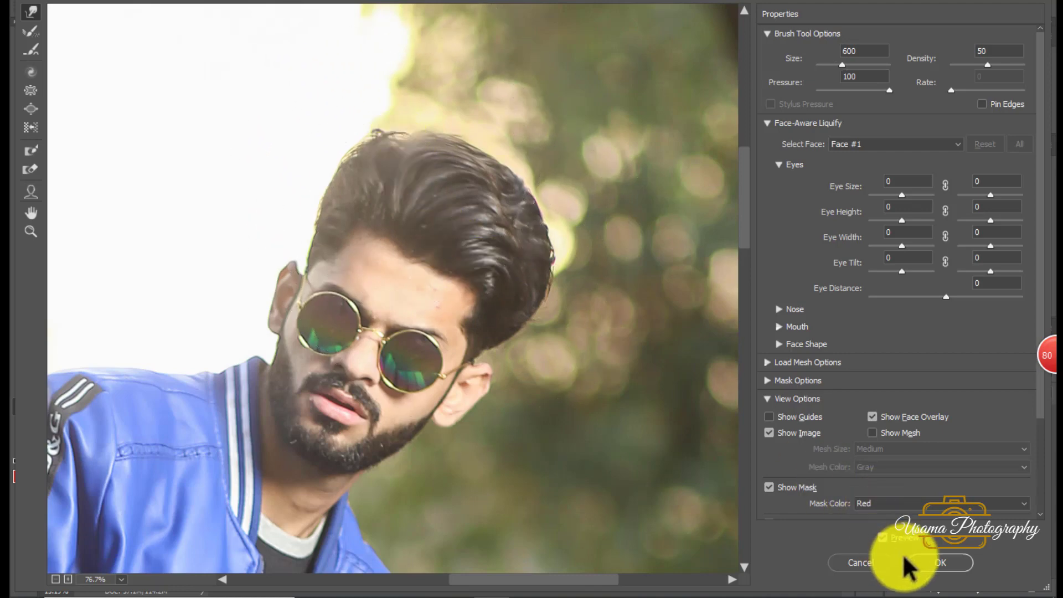
click(940, 562)
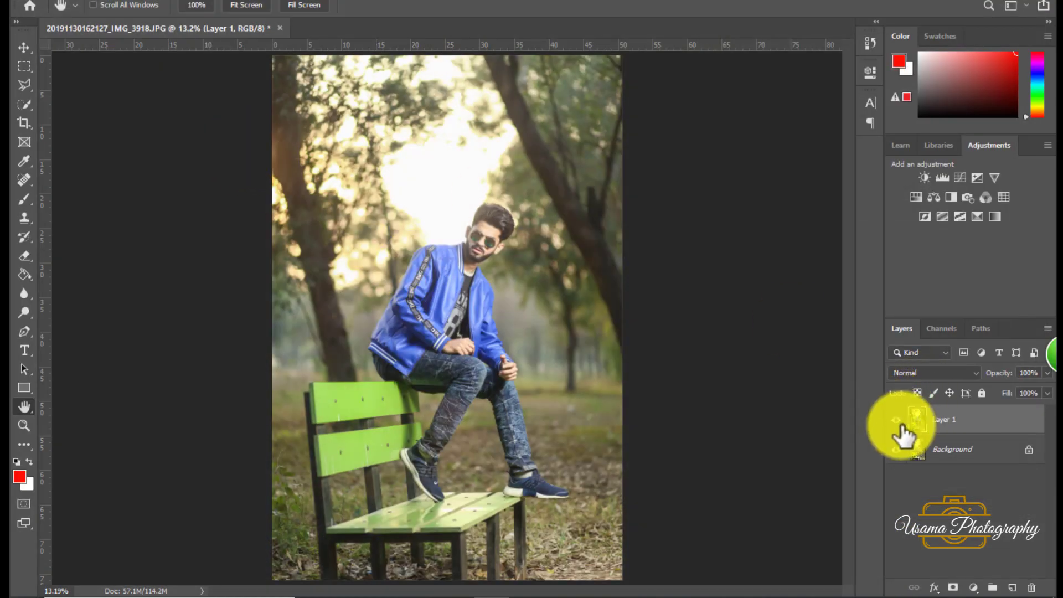
Merge the liquified layer into Background and duplicate it for retouching
key(ctrl+e)
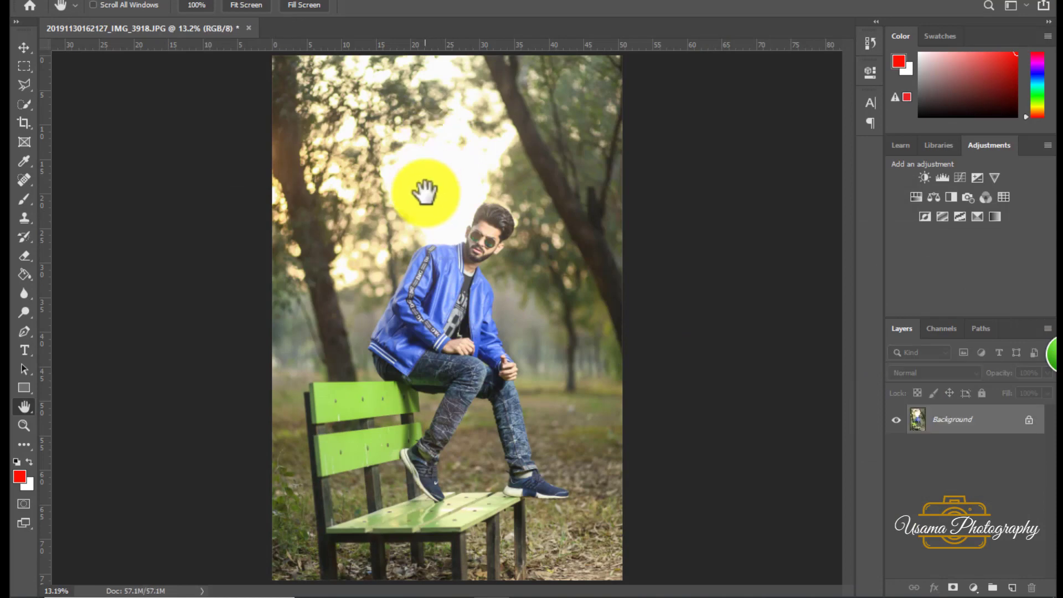
scroll(487, 236, up, 5)
scroll(487, 223, up, 3)
scroll(498, 232, up, 3)
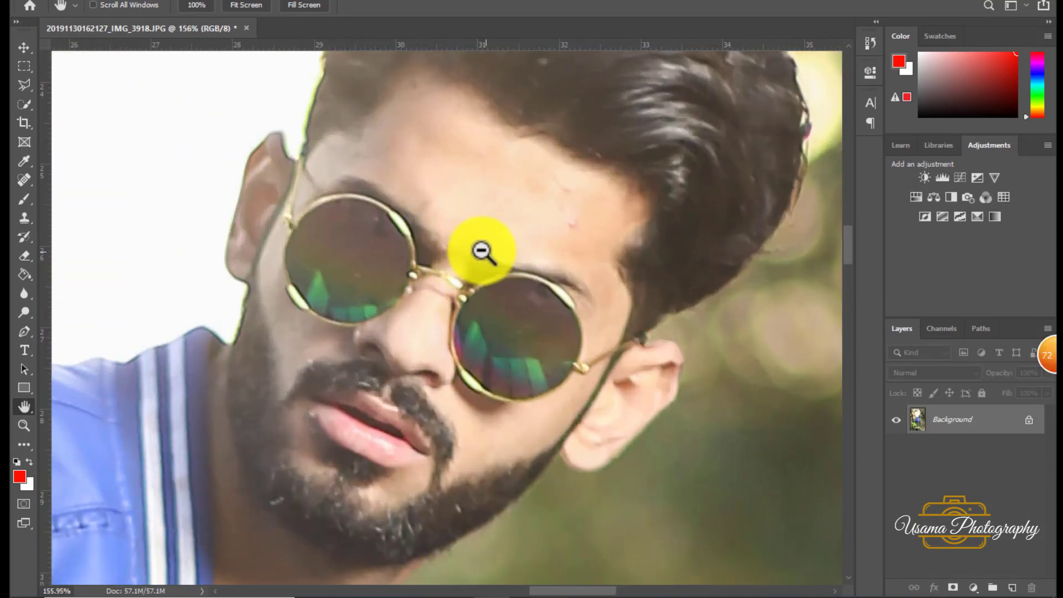
key(ctrl+j)
Switch to the Mixer Brush Tool from the brush tool group
right_click(25, 201)
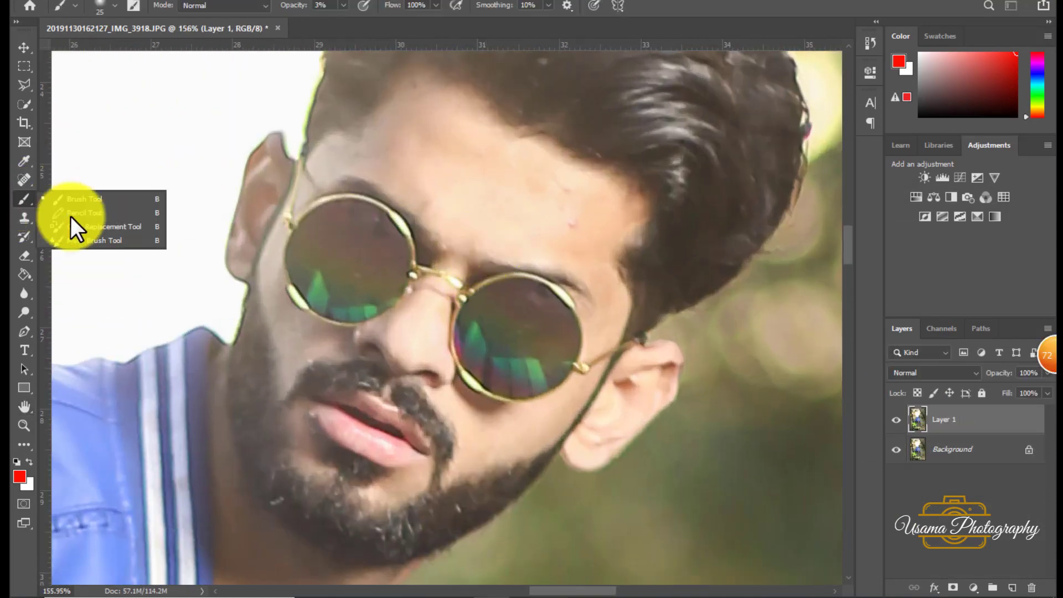
click(100, 241)
scroll(501, 301, up, 3)
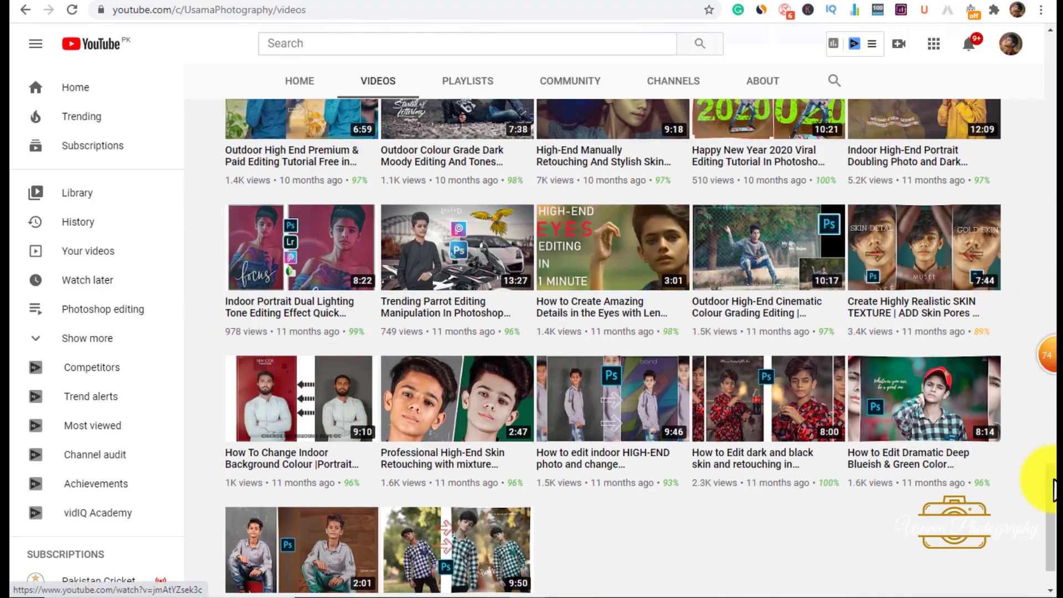
drag(1055, 490, 1046, 142)
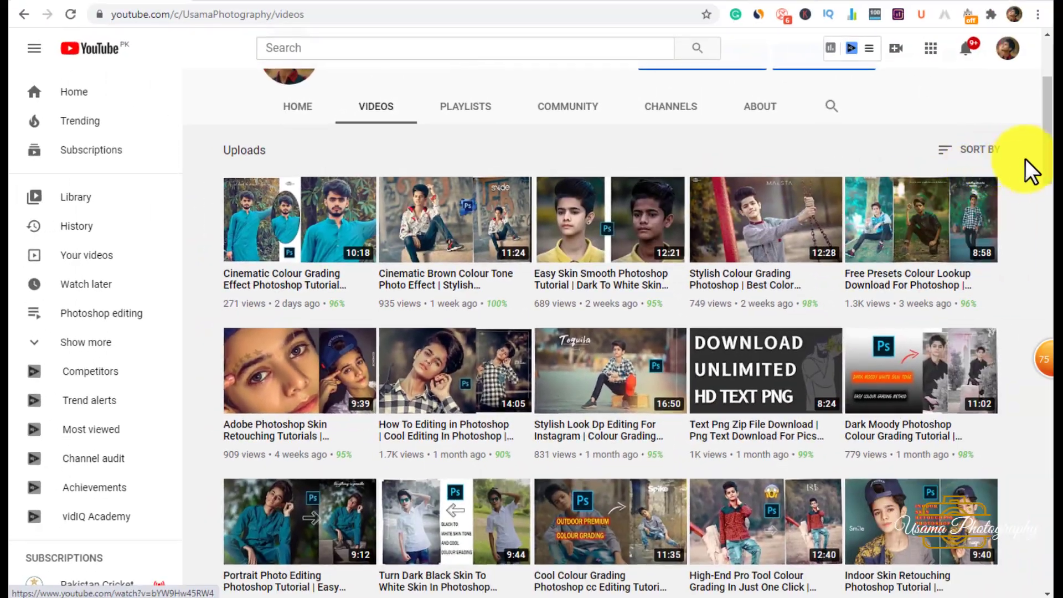
drag(1048, 171, 1045, 382)
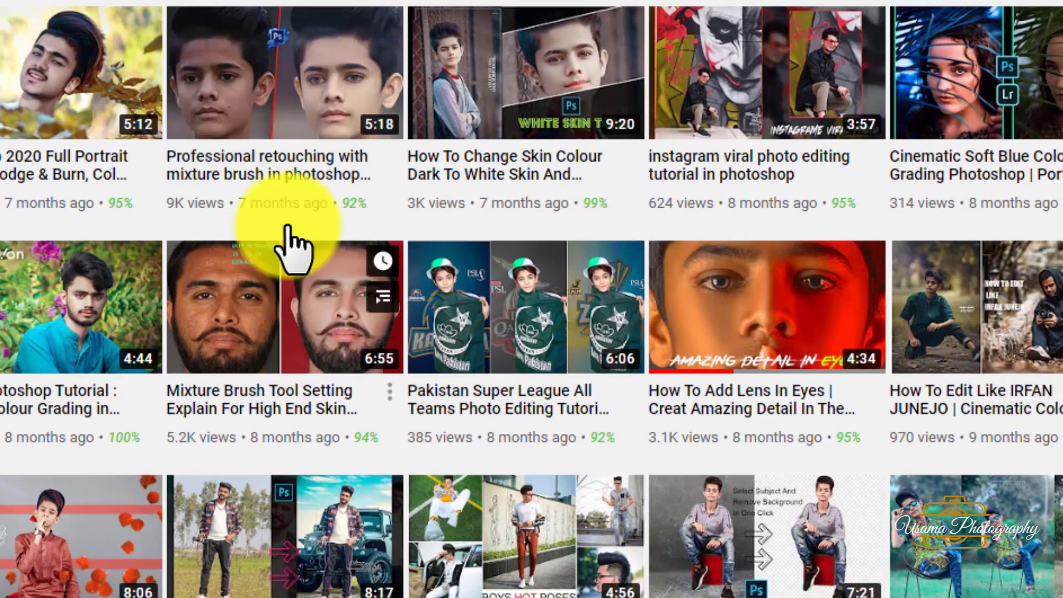
mouse_move(284, 306)
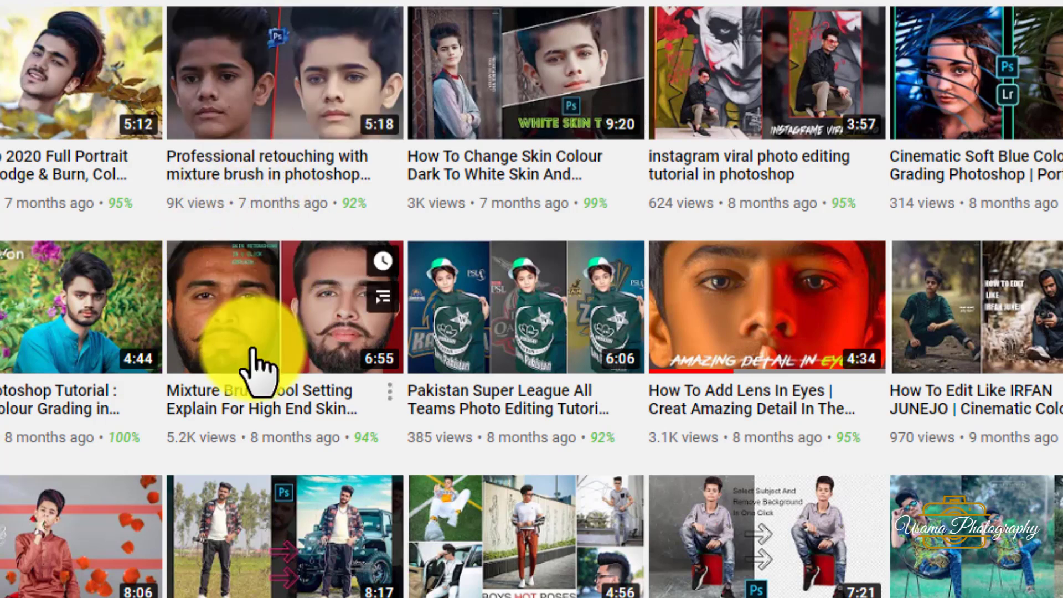
scroll(257, 276, up, 2)
scroll(55, 221, up, 1)
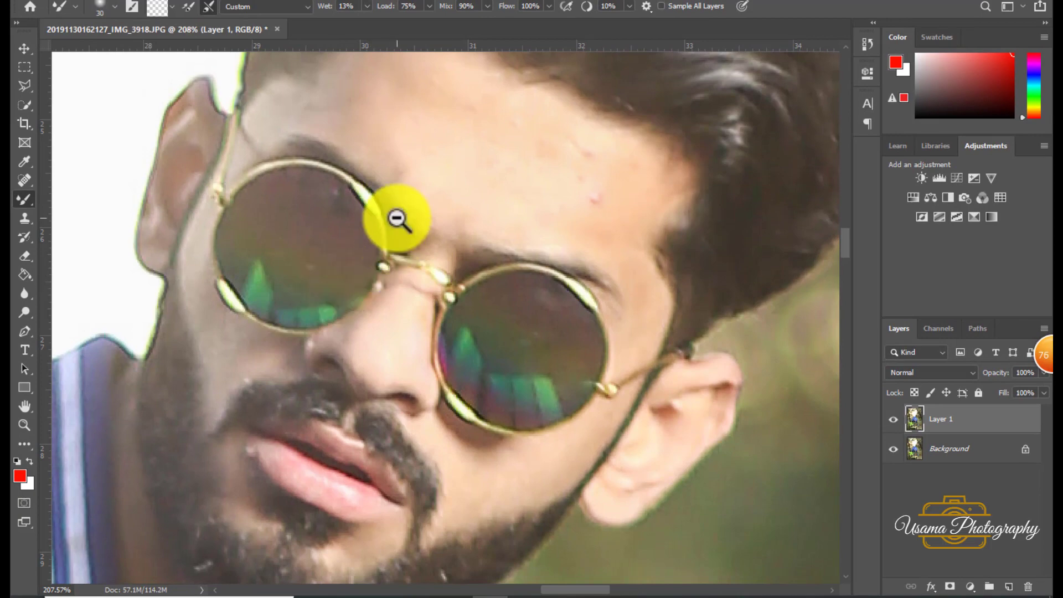
Smooth the forehead and cheek skin with the Mixer Brush, adjusting its size
drag(399, 218, 368, 260)
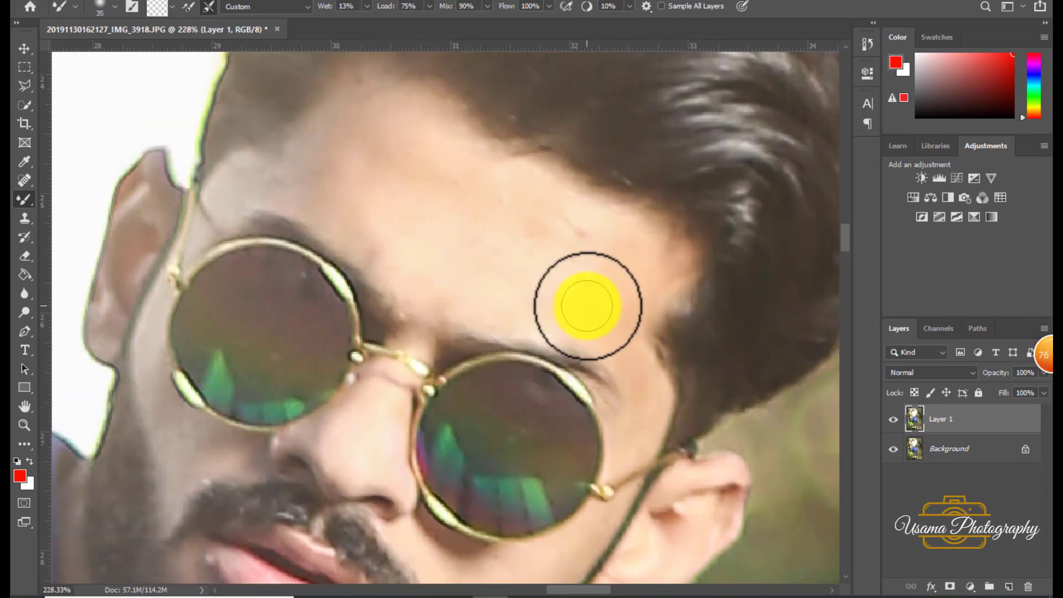
mouse_move(562, 286)
mouse_down()
mouse_move(553, 233)
mouse_move(404, 233)
mouse_move(381, 142)
mouse_move(349, 171)
mouse_move(526, 239)
mouse_move(375, 143)
mouse_move(406, 252)
mouse_move(214, 100)
mouse_move(330, 183)
mouse_move(240, 190)
mouse_move(349, 131)
mouse_move(337, 114)
mouse_move(367, 112)
mouse_move(338, 169)
mouse_move(360, 171)
mouse_move(391, 147)
mouse_move(449, 206)
mouse_move(522, 254)
mouse_move(434, 235)
mouse_move(273, 99)
mouse_move(189, 303)
mouse_move(188, 260)
mouse_move(209, 339)
mouse_move(190, 199)
mouse_move(185, 235)
mouse_move(256, 322)
mouse_move(197, 268)
mouse_move(273, 332)
mouse_move(215, 363)
mouse_move(254, 403)
mouse_move(277, 304)
mouse_move(257, 344)
mouse_move(245, 327)
mouse_move(344, 423)
mouse_move(408, 427)
mouse_move(541, 367)
mouse_move(486, 408)
mouse_move(541, 375)
mouse_move(507, 375)
mouse_move(394, 427)
mouse_move(452, 404)
mouse_up()
key(bracketleft)
key(bracketleft)
key(bracketleft)
key(bracketleft)
key(bracketleft)
key(bracketright)
key(bracketright)
key(bracketright)
key(bracketright)
key(bracketright)
key(bracketright)
key(bracketleft)
key(bracketleft)
key(bracketleft)
key(bracketleft)
key(bracketright)
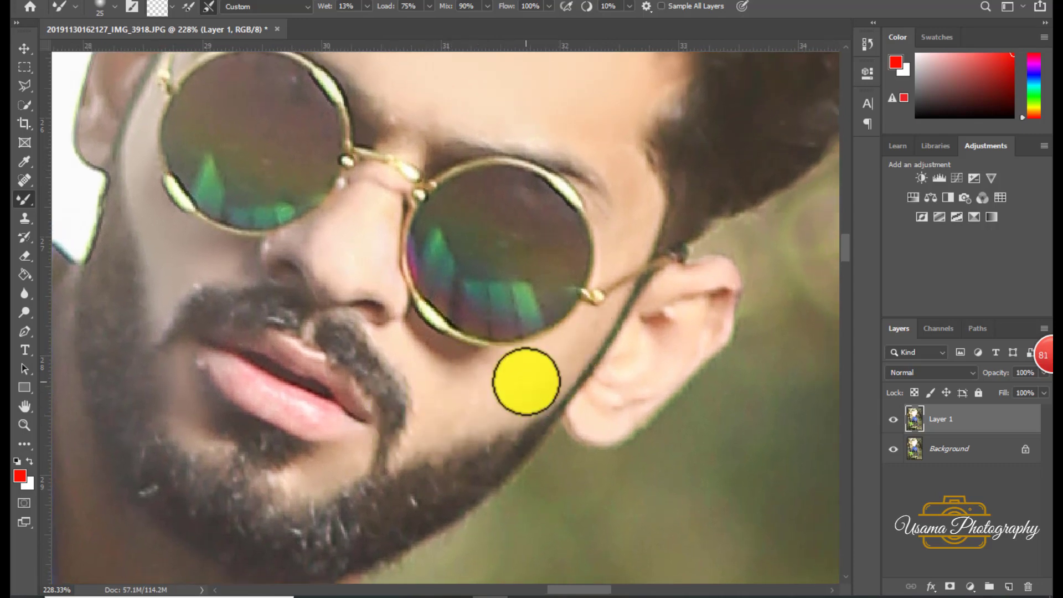
mouse_move(526, 381)
mouse_down()
mouse_move(447, 417)
mouse_move(520, 375)
mouse_move(469, 410)
mouse_up()
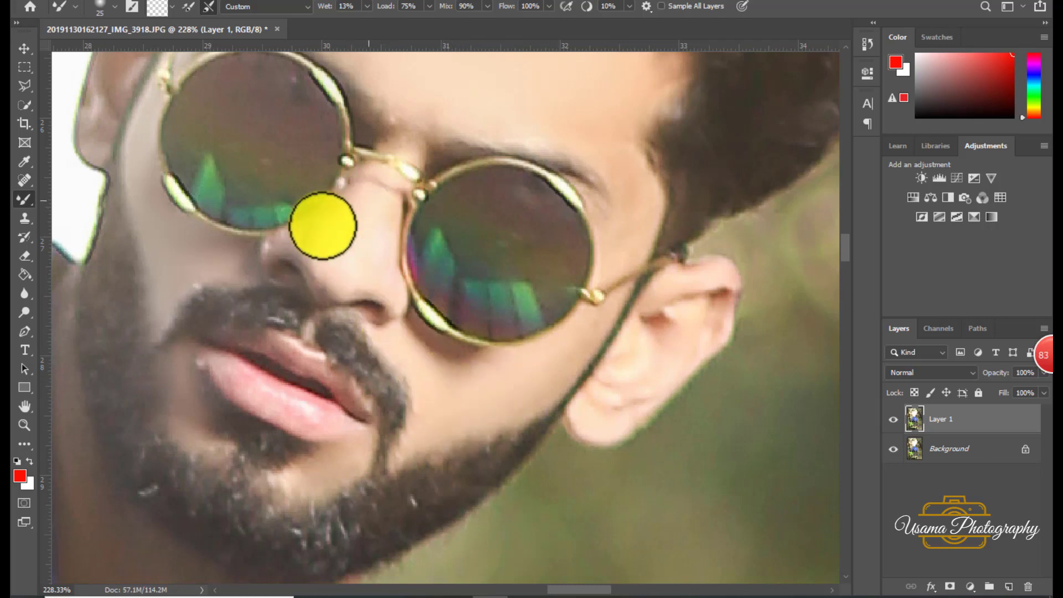
Smooth the jaw, beard edge and neck with a slightly larger brush
mouse_move(251, 386)
mouse_down()
mouse_move(337, 263)
mouse_move(276, 345)
mouse_move(284, 337)
mouse_up()
scroll(308, 294, down, 2)
key(bracketright)
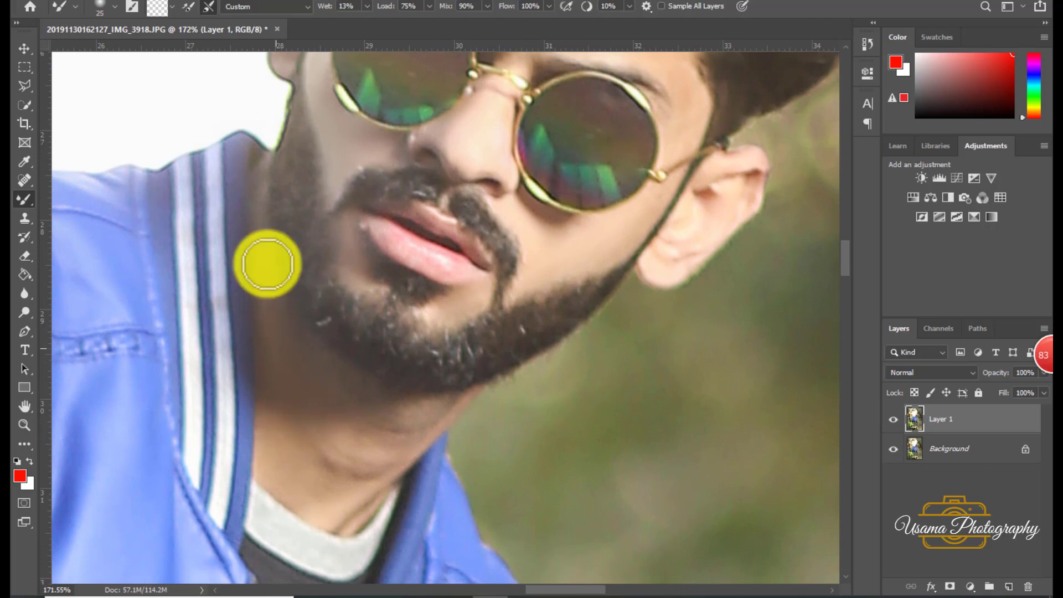
drag(268, 277, 294, 335)
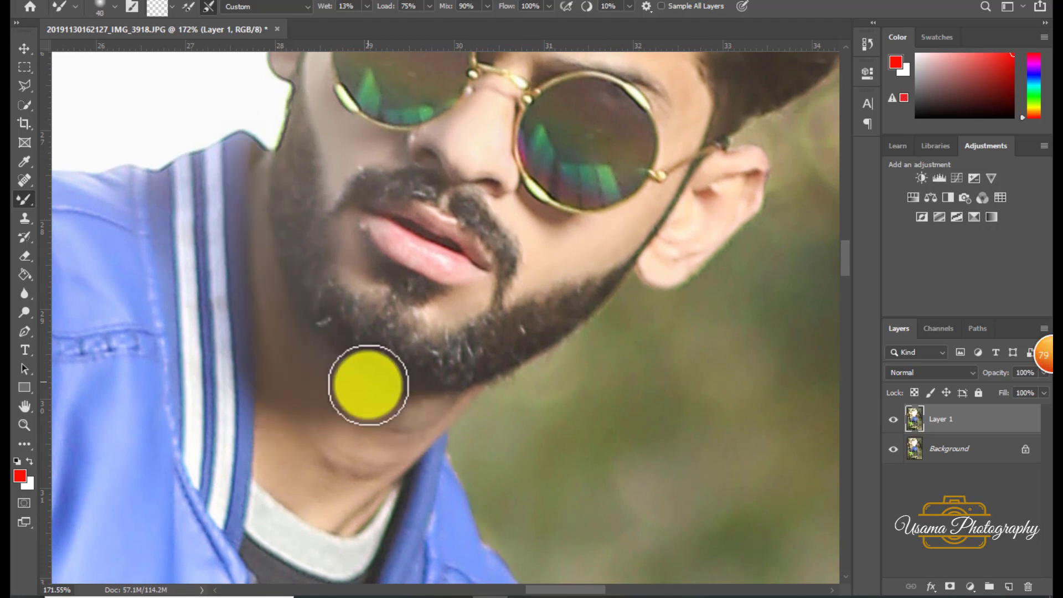
key(bracketright)
key(bracketright)
drag(392, 442, 273, 435)
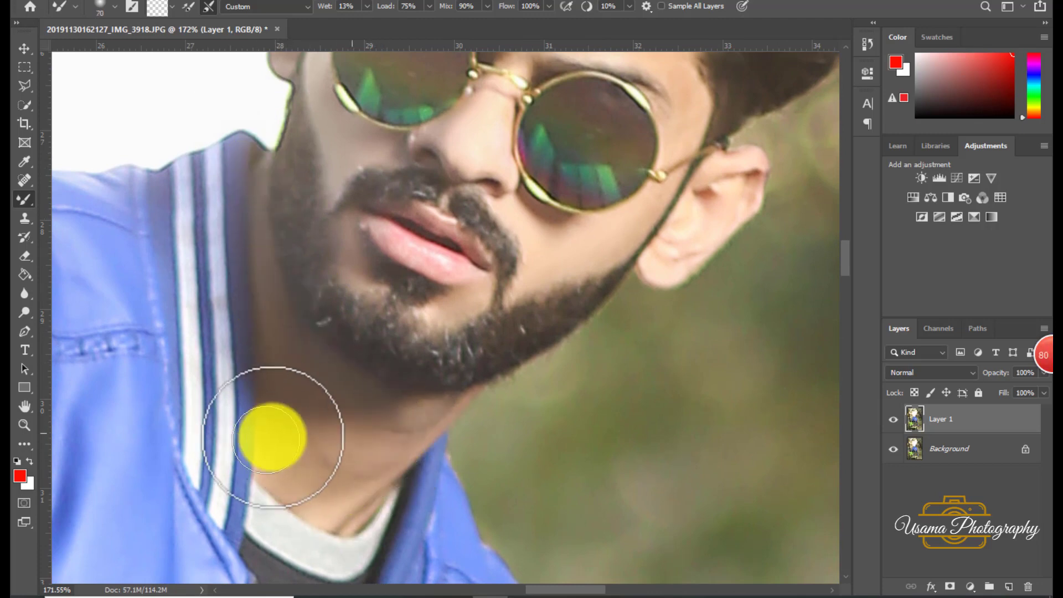
Fit the photo on screen and merge the retouch layer into Background
click(21, 409)
double_click(21, 410)
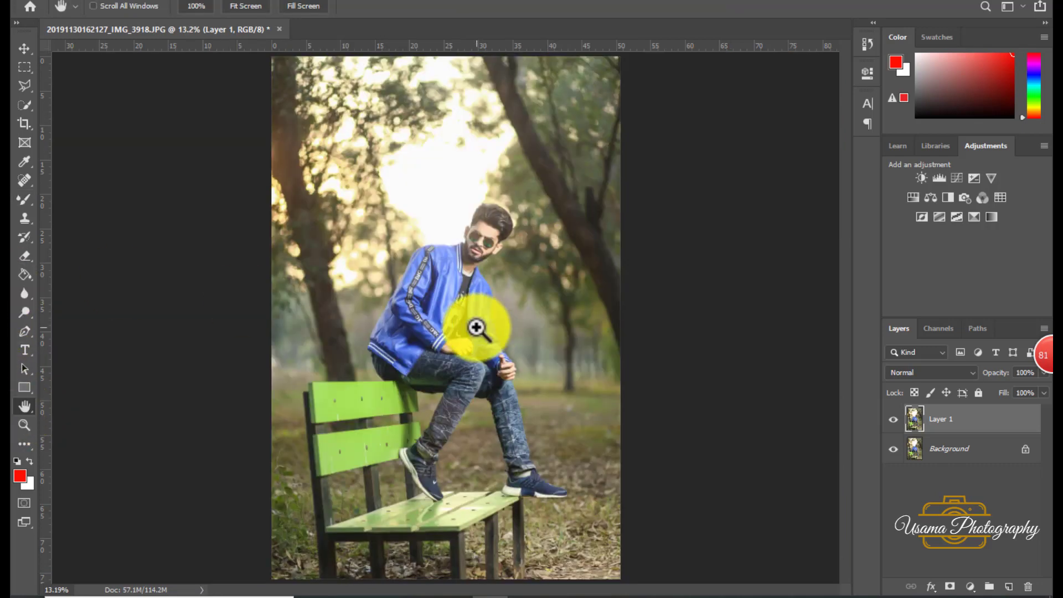
key(ctrl+e)
scroll(482, 230, up, 5)
scroll(505, 272, up, 3)
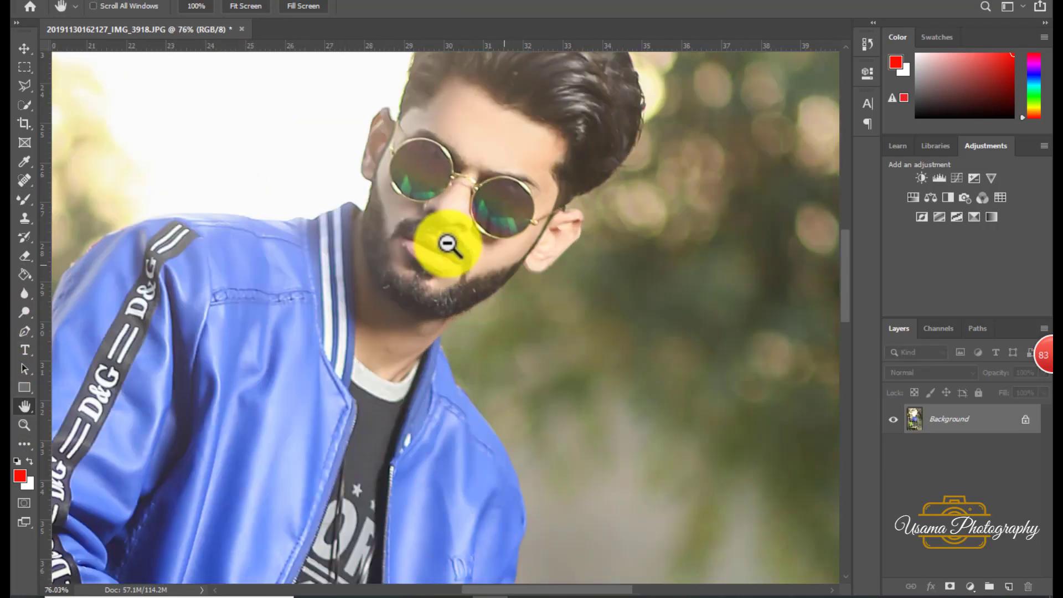
double_click(18, 403)
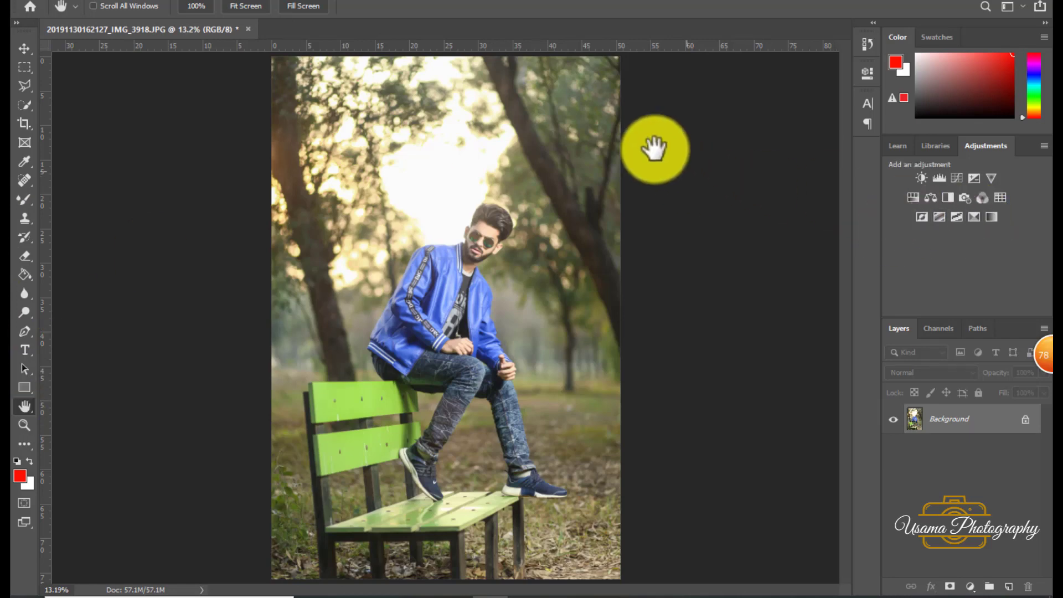
Add a Selective Color layer with Yellows cyan at -100 and a little added magenta
click(973, 217)
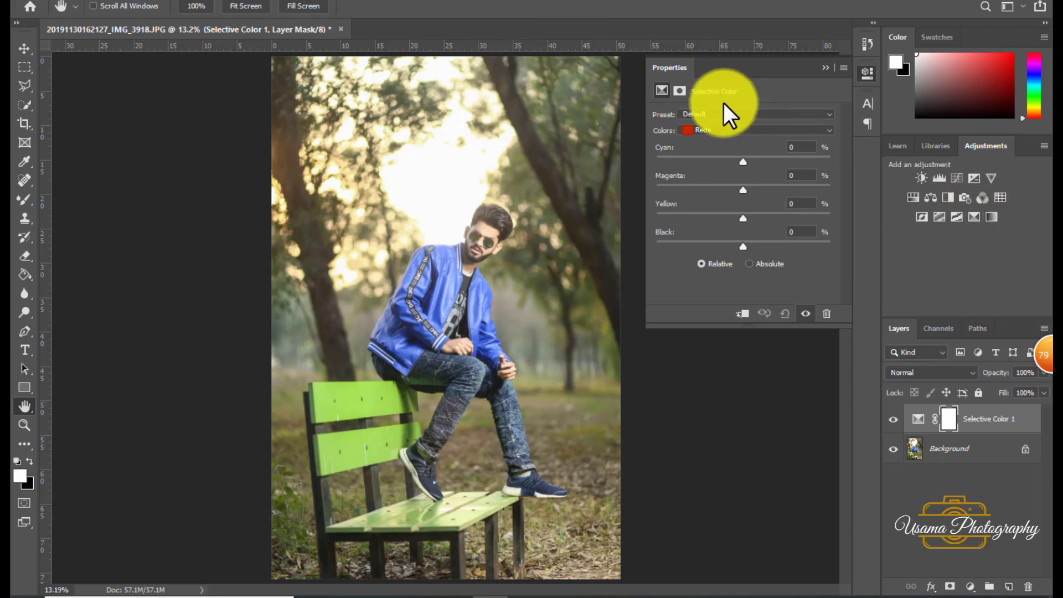
click(722, 149)
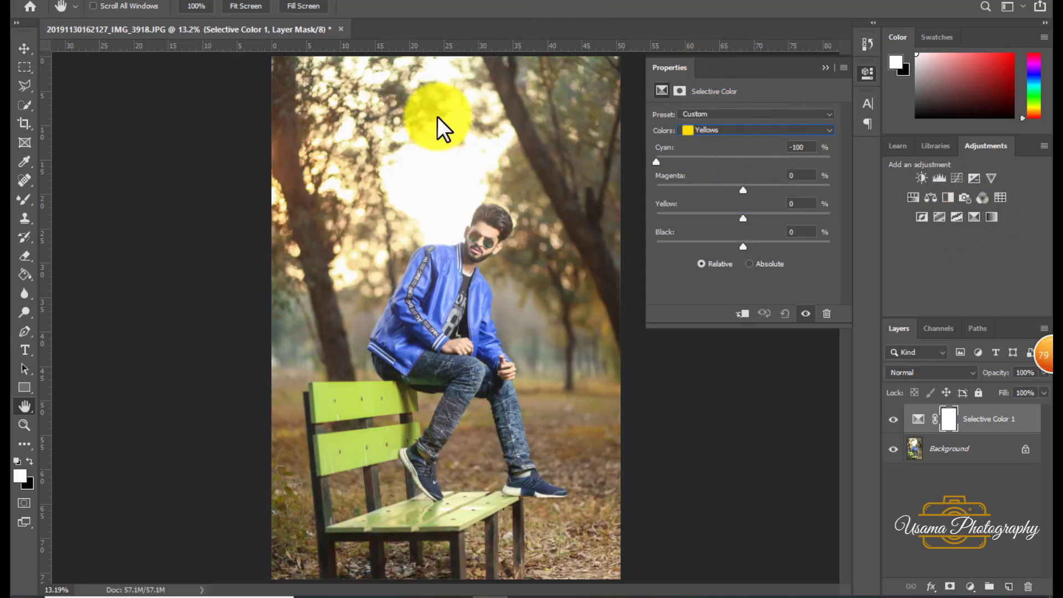
drag(692, 158, 656, 158)
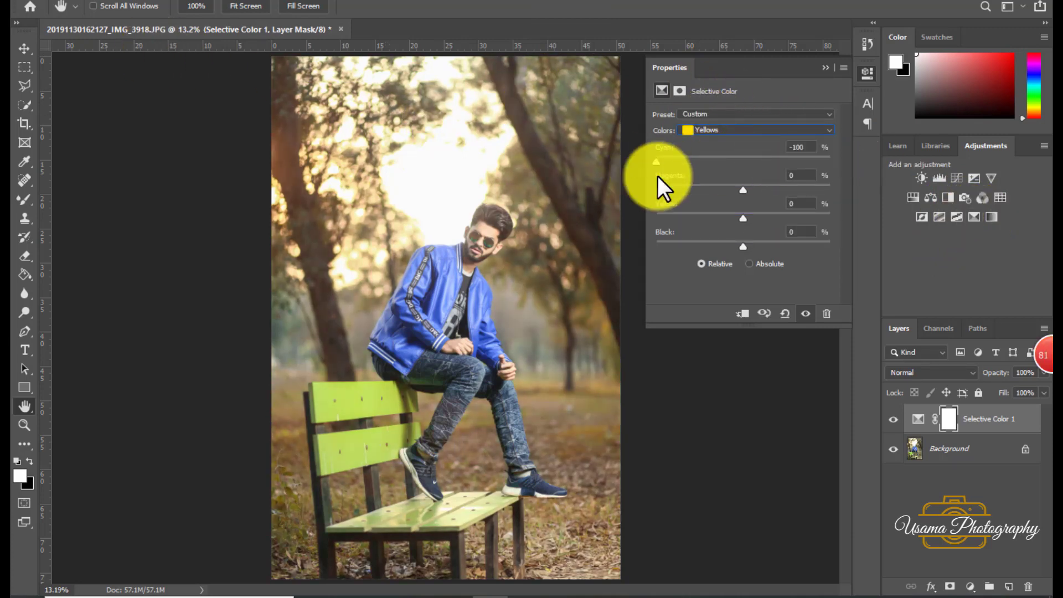
mouse_move(745, 190)
mouse_down()
mouse_move(671, 184)
mouse_move(757, 185)
mouse_up()
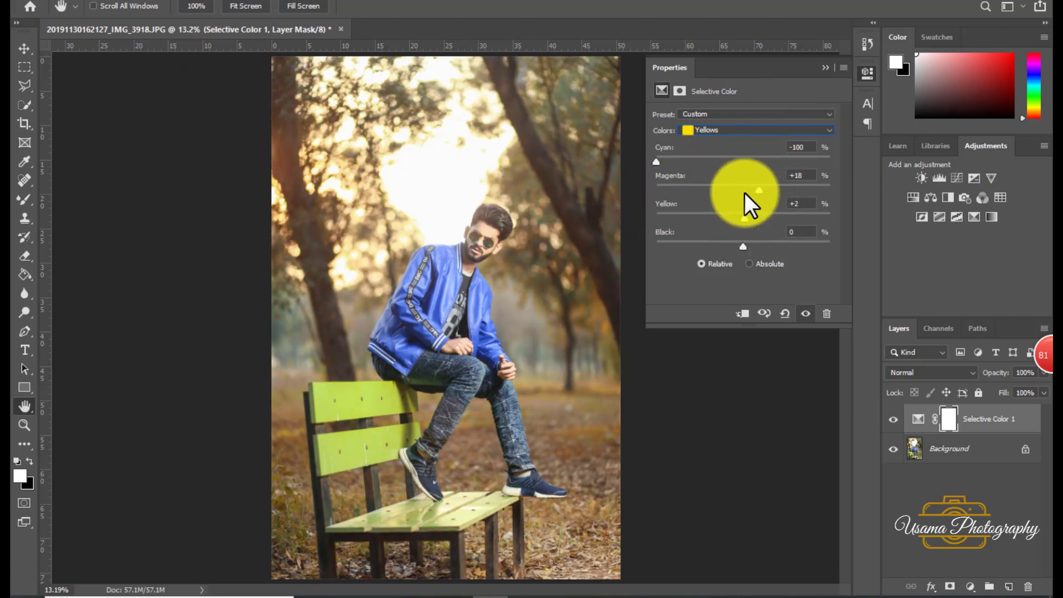
Set Greens to Cyan -100 and Magenta +100, with Yellow pulled back near zero
click(742, 131)
click(720, 157)
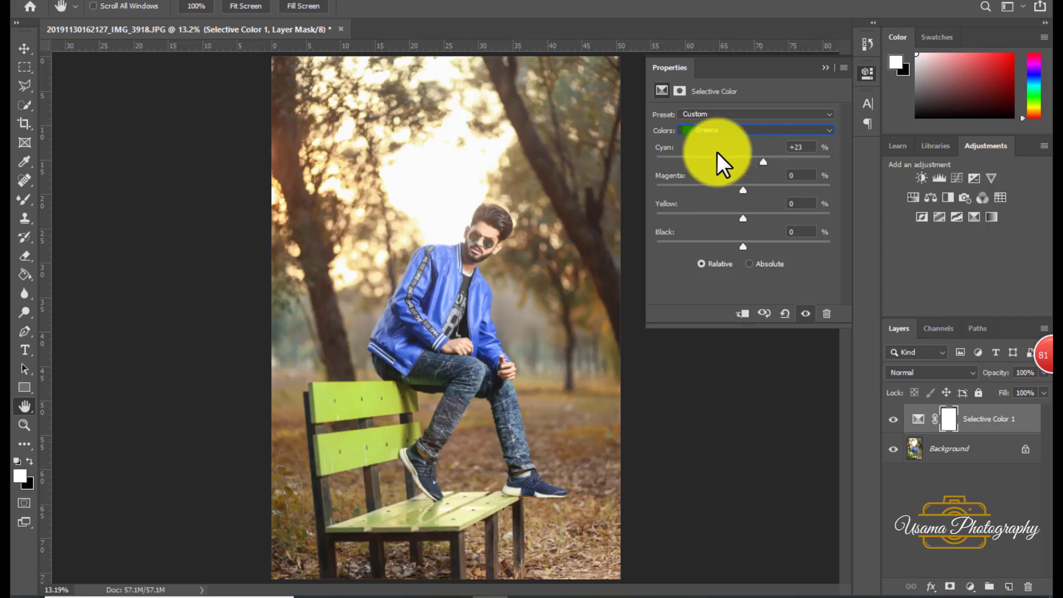
drag(743, 161, 554, 160)
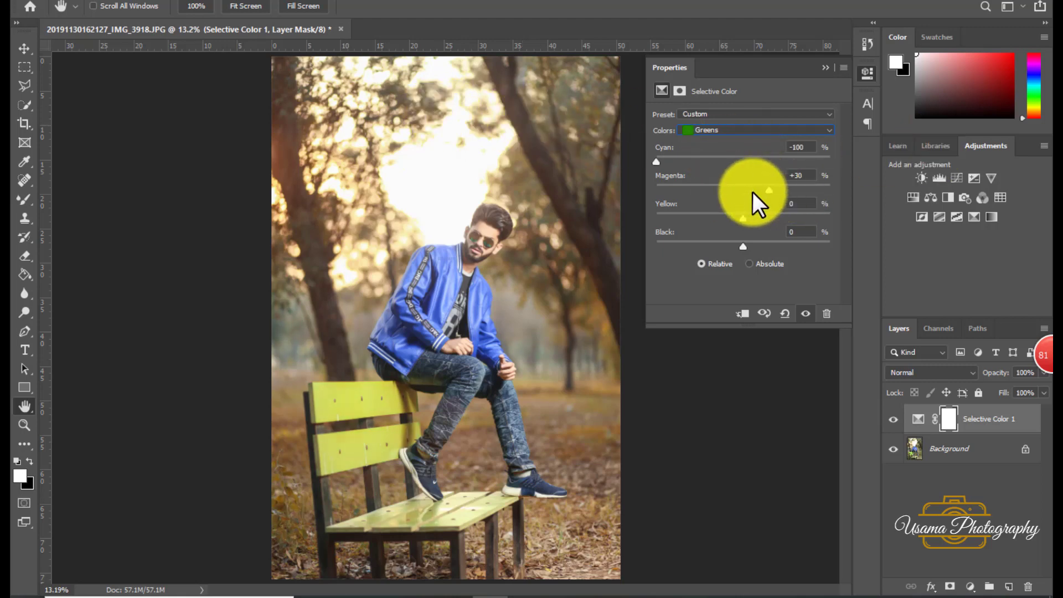
drag(753, 193, 921, 183)
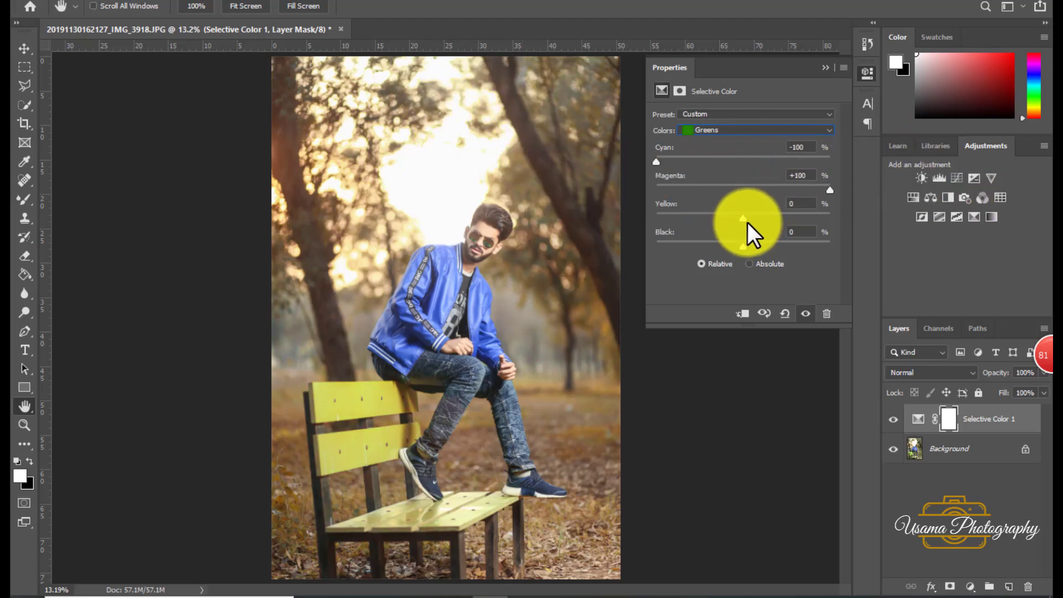
drag(743, 219, 656, 219)
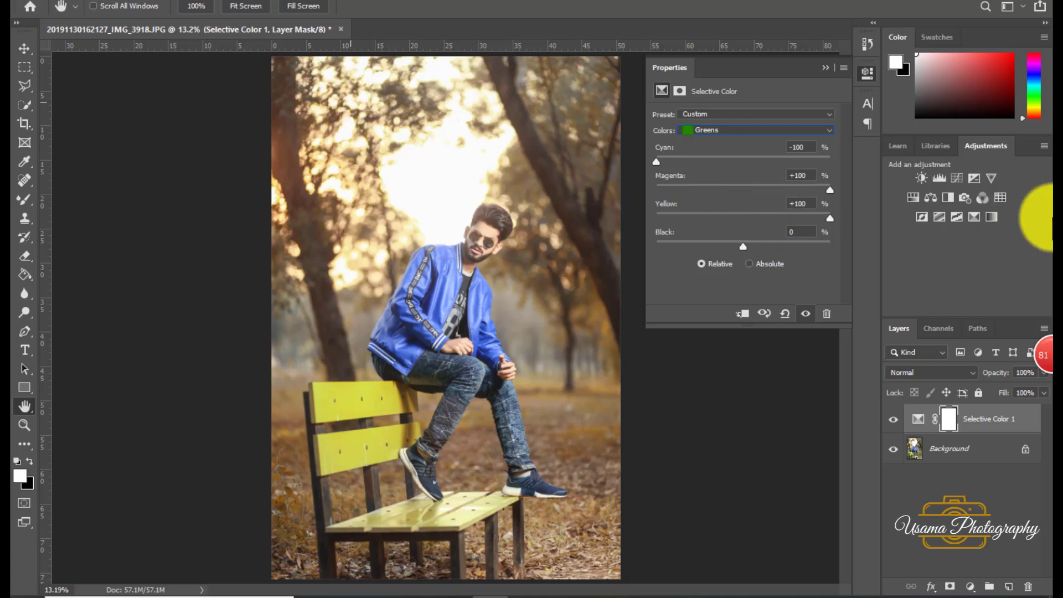
drag(1050, 218, 799, 223)
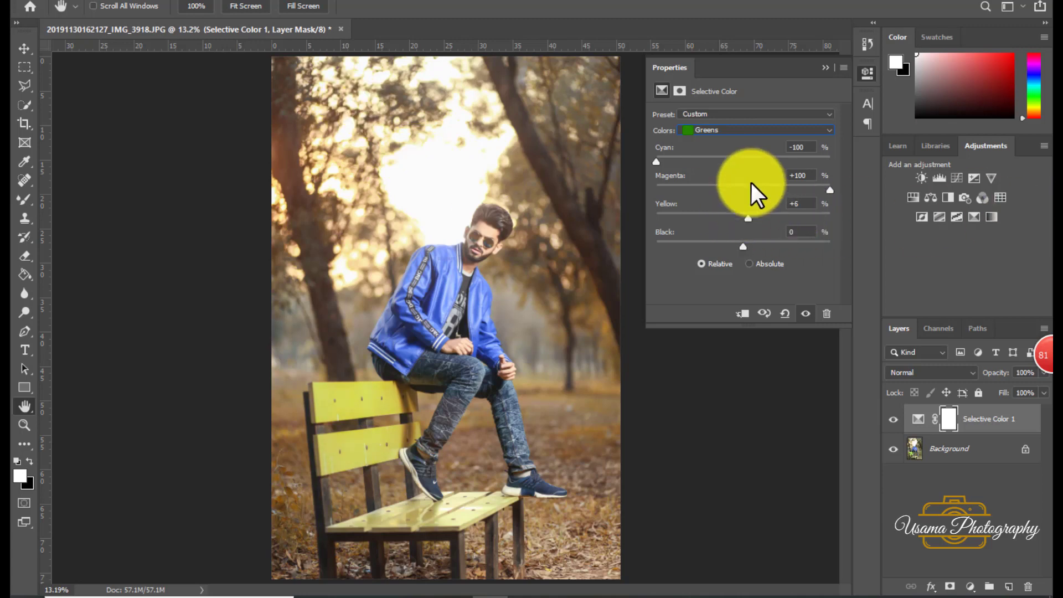
Reduce yellow slightly in the Neutrals, then reselect the Mixer Brush Tool
click(747, 138)
click(725, 227)
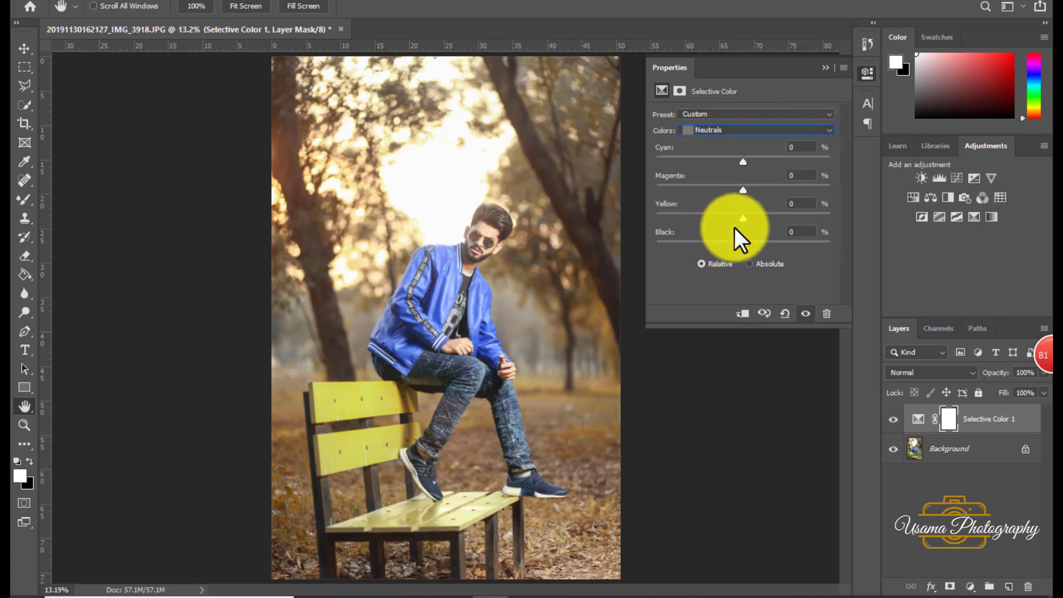
drag(742, 218, 740, 219)
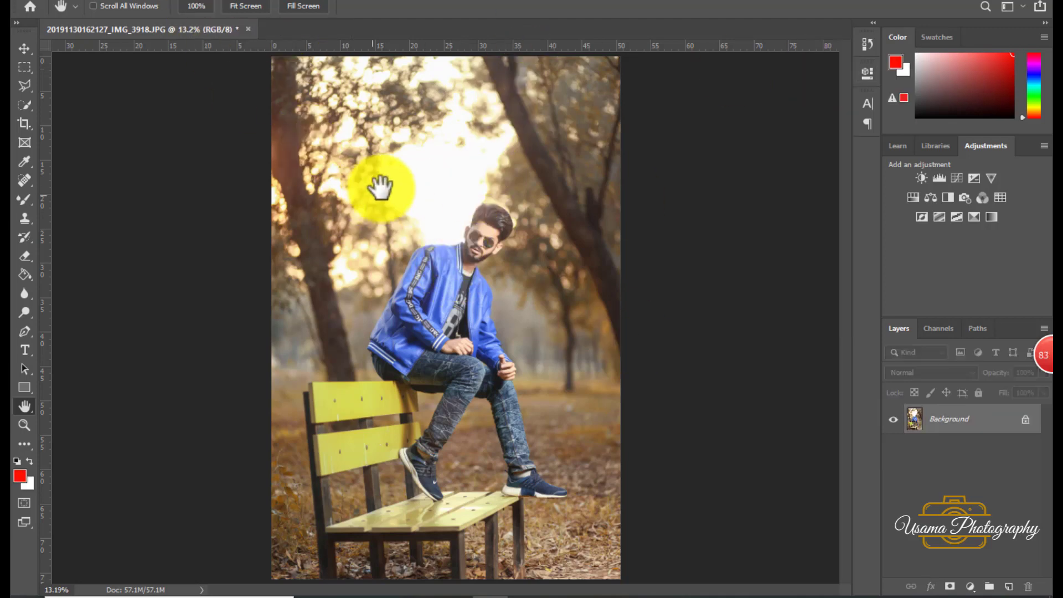
scroll(482, 247, up, 2)
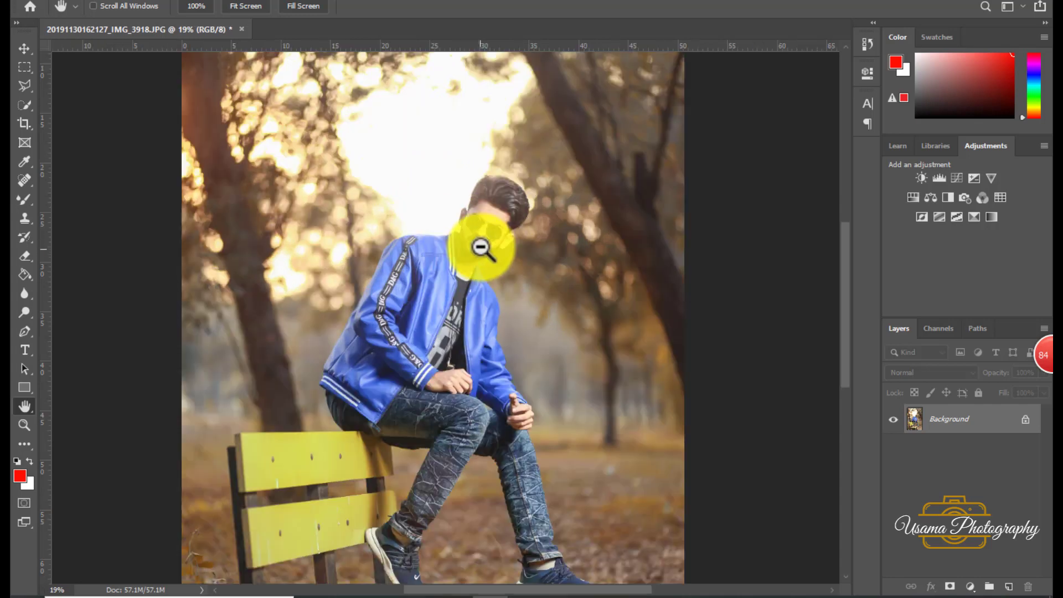
scroll(478, 244, up, 2)
scroll(476, 249, up, 3)
scroll(482, 233, up, 3)
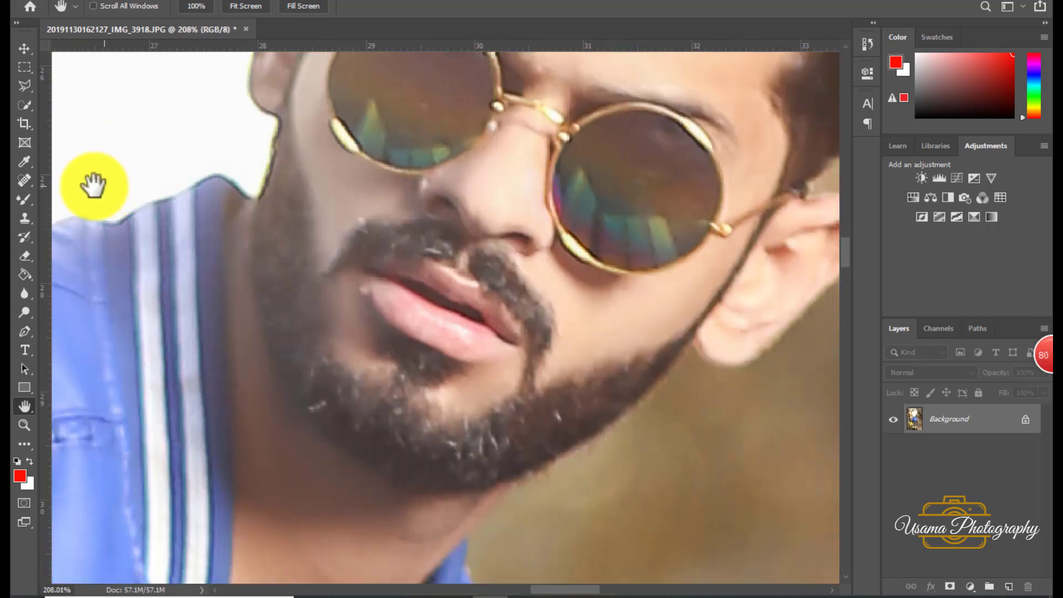
right_click(24, 200)
click(72, 237)
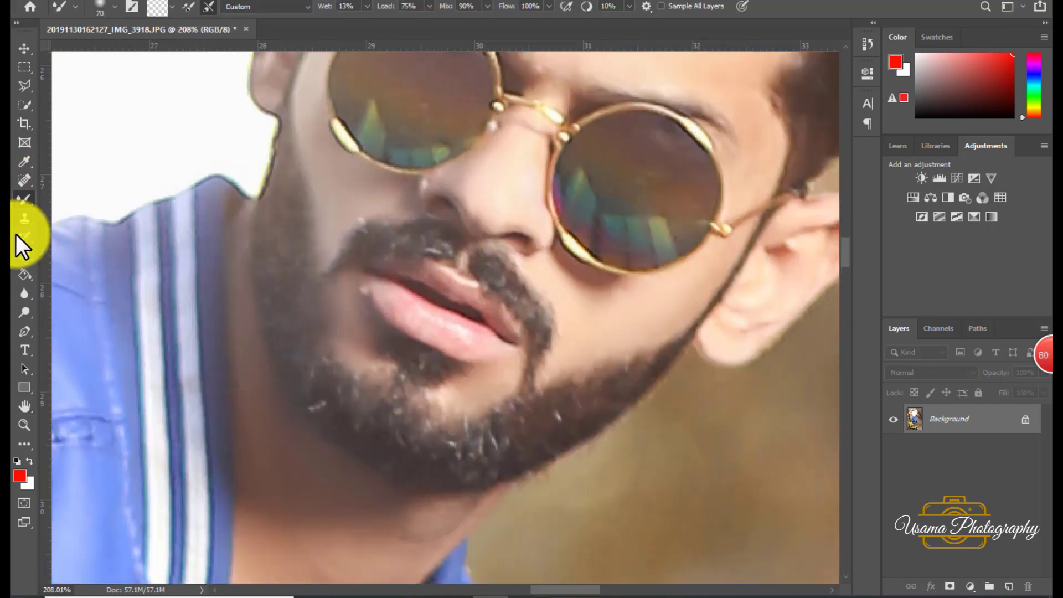
Swap the Mixer Brush for the regular Brush at 3% opacity, enlarge it, and paint the lips
right_click(24, 199)
click(111, 237)
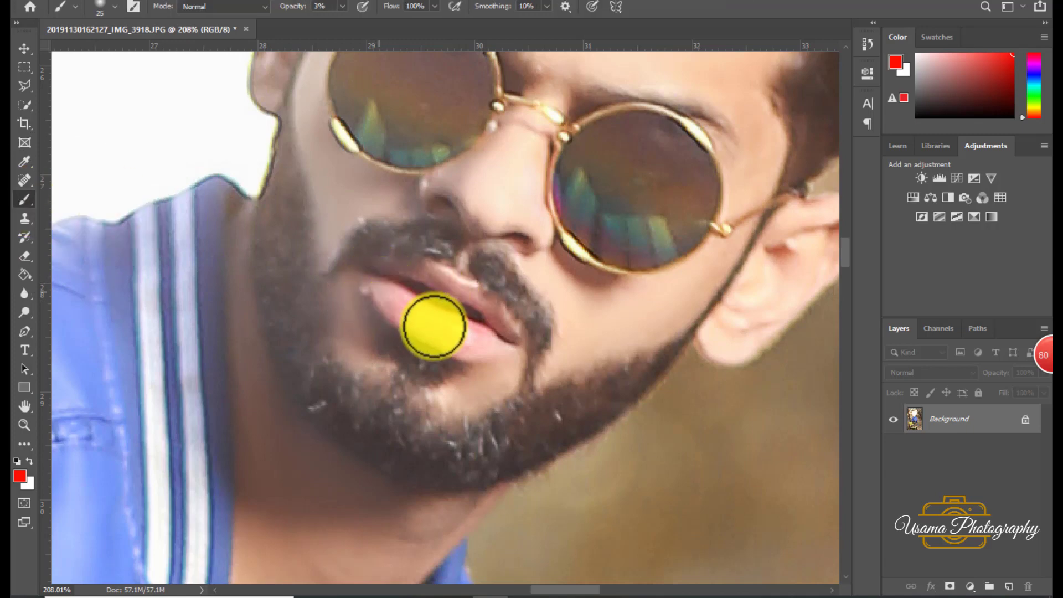
key(bracketright)
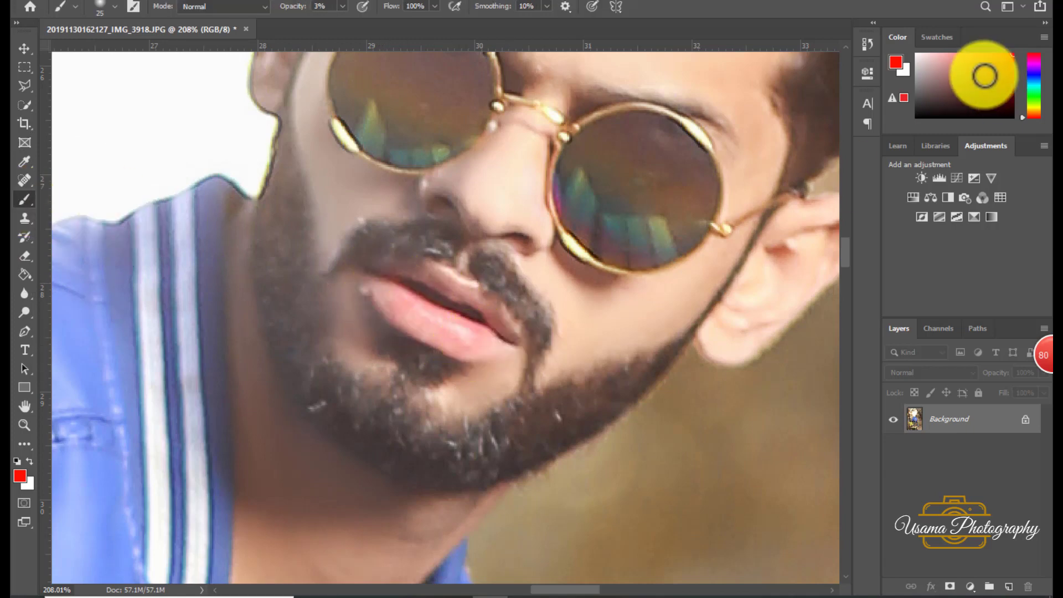
key(bracketright)
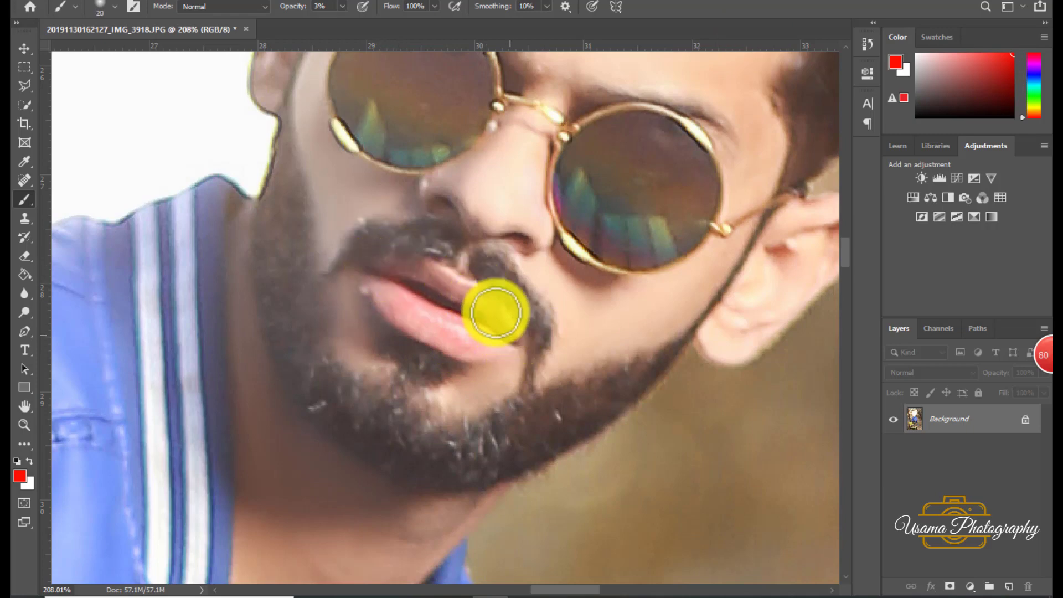
key(bracketright)
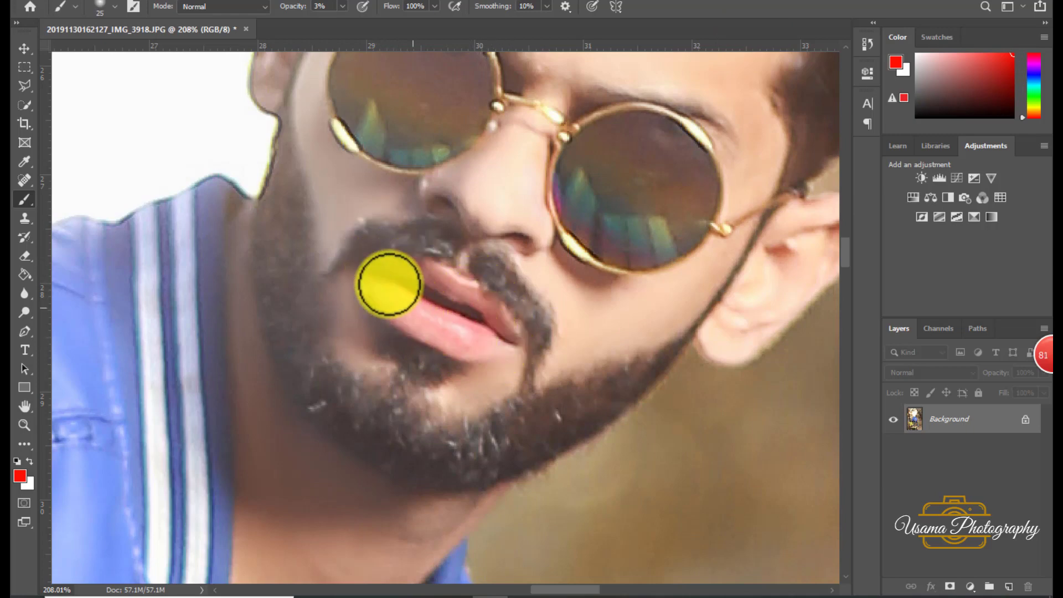
click(25, 404)
Duplicate the photo and set Camera Raw calibration: blue saturation +63, green hue +66, red hue +28
key(ctrl+0)
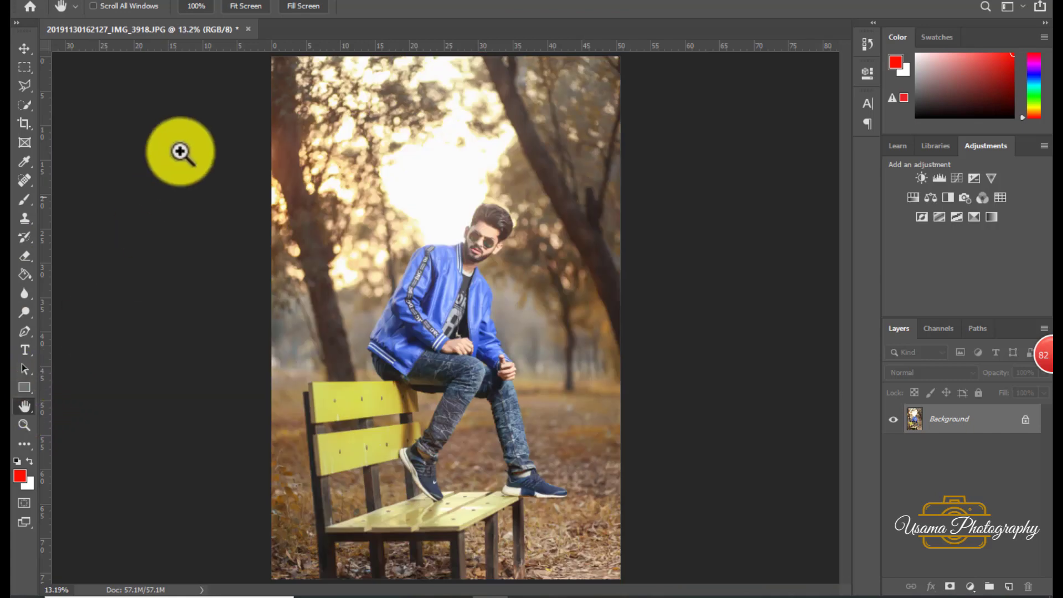
key(ctrl+j)
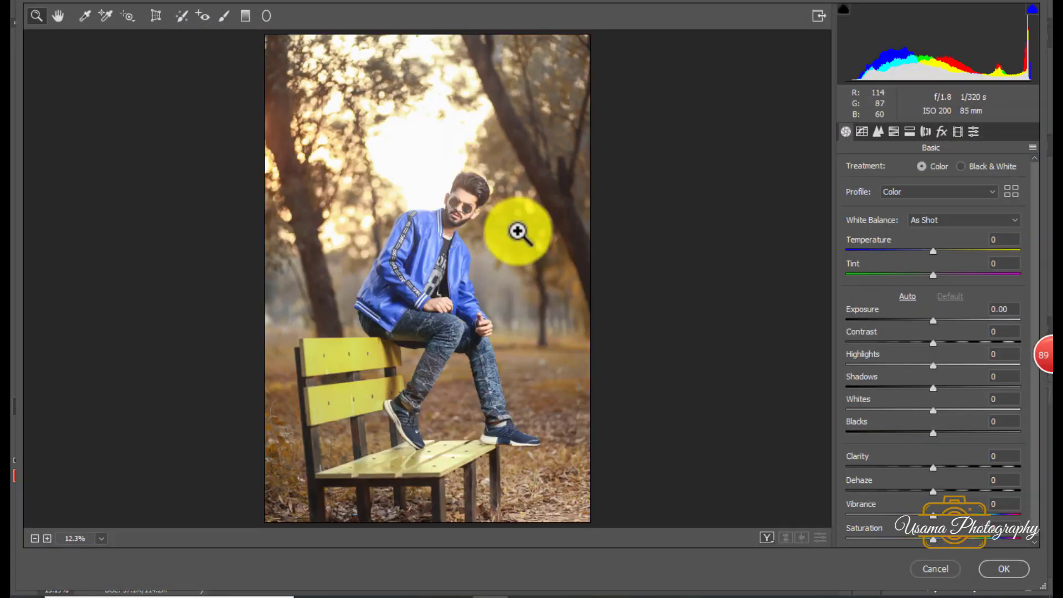
click(958, 131)
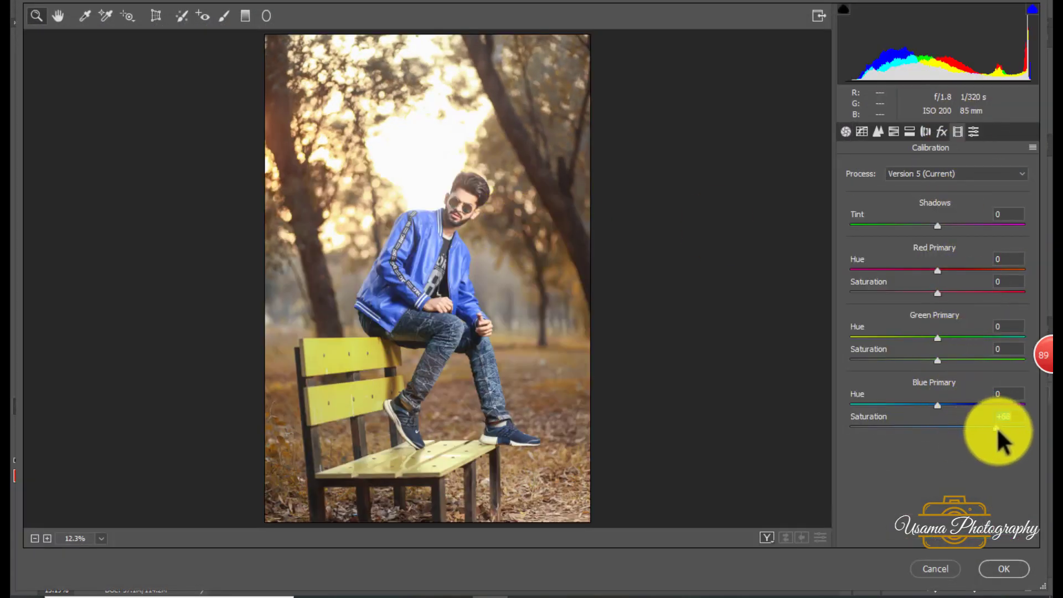
drag(994, 432, 992, 429)
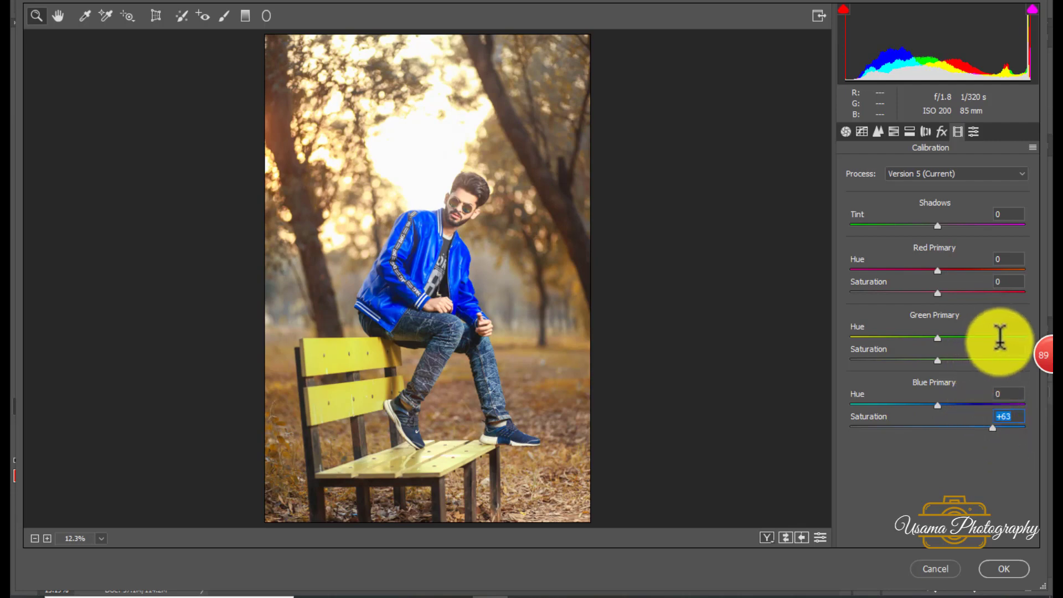
click(995, 338)
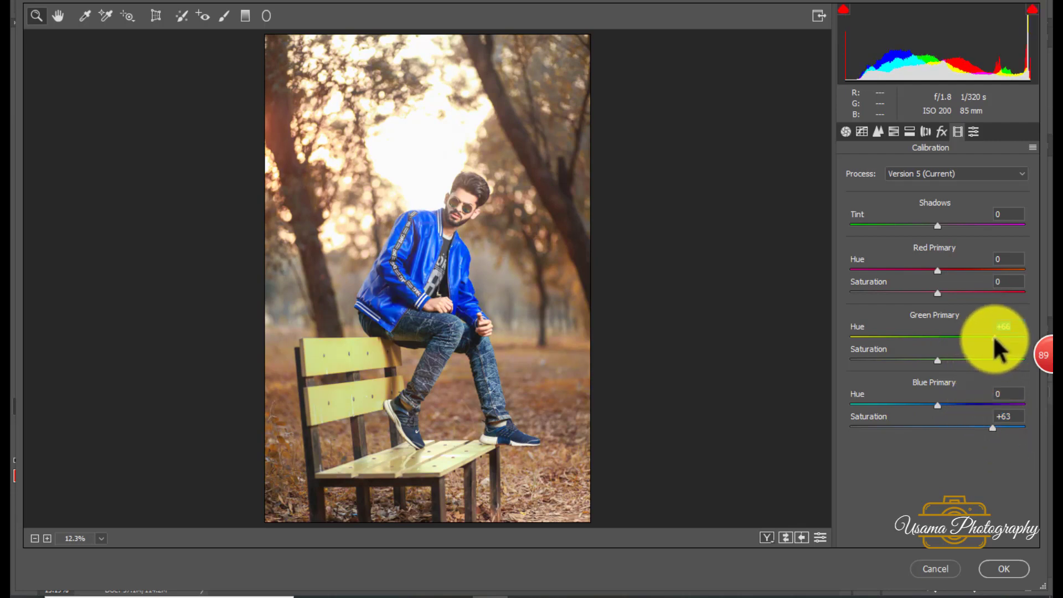
click(887, 405)
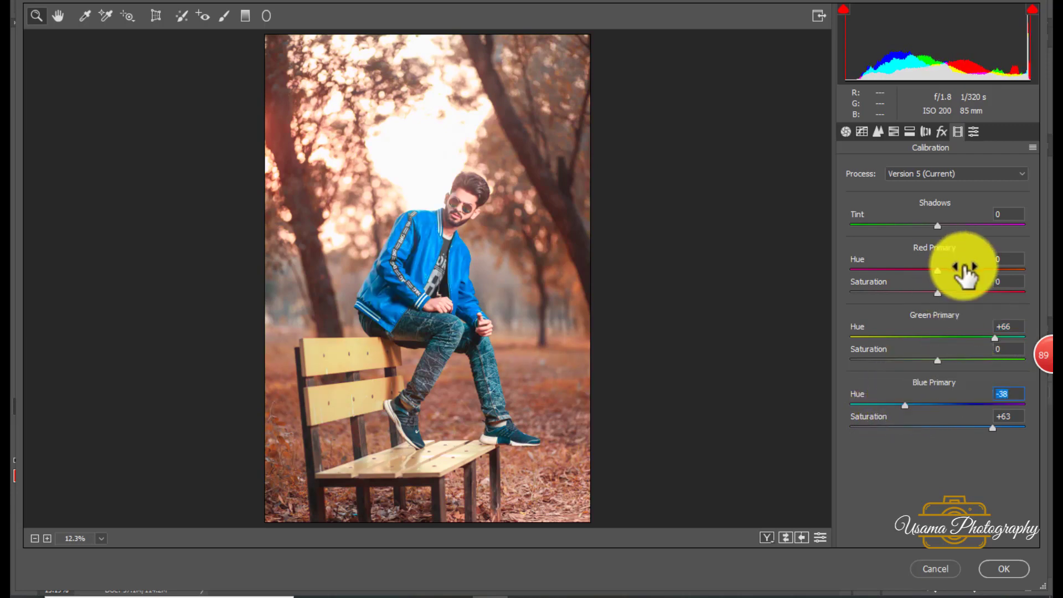
key(Down)
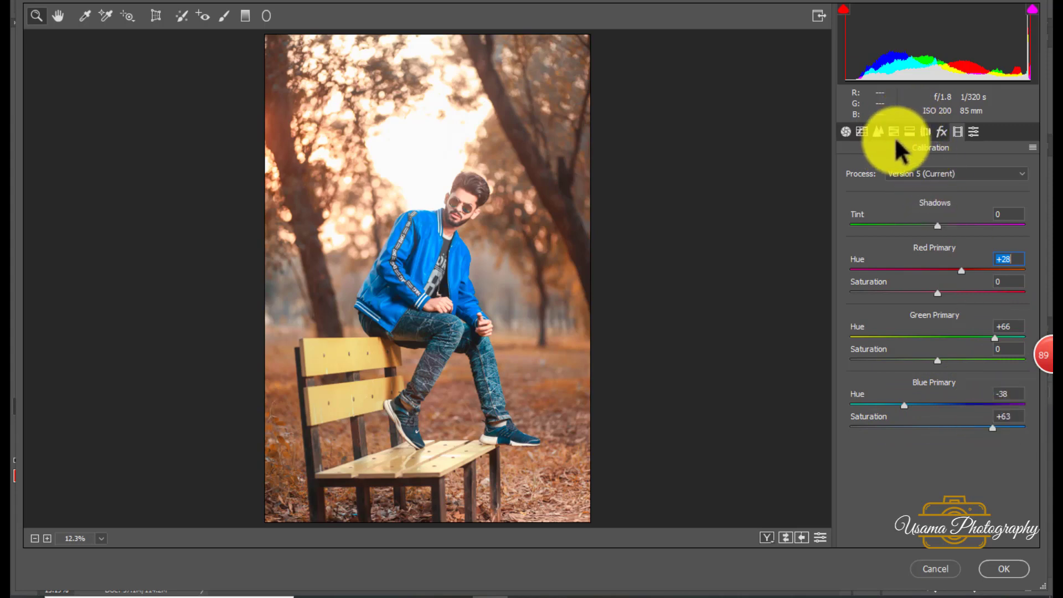
Shift the split-toning highlight hue, set Tint to -8, adjust the tone curve, and apply
click(910, 132)
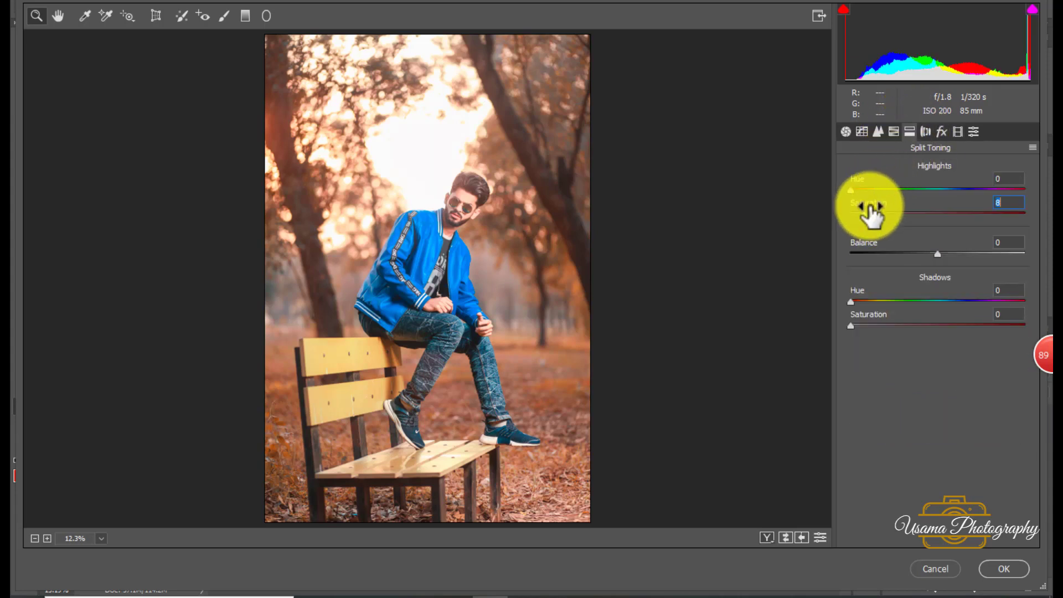
drag(867, 191, 934, 194)
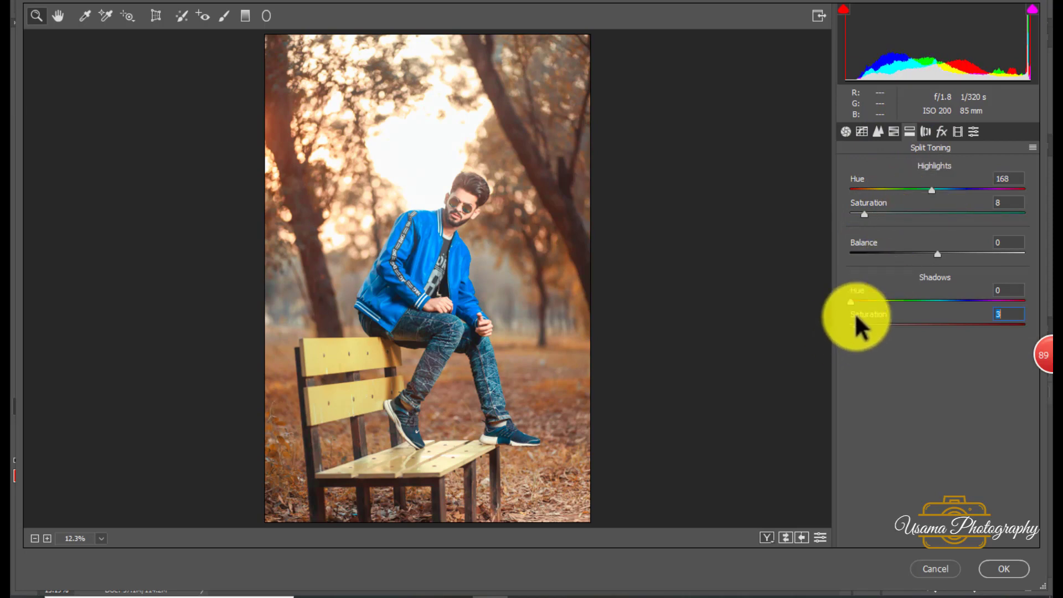
click(846, 131)
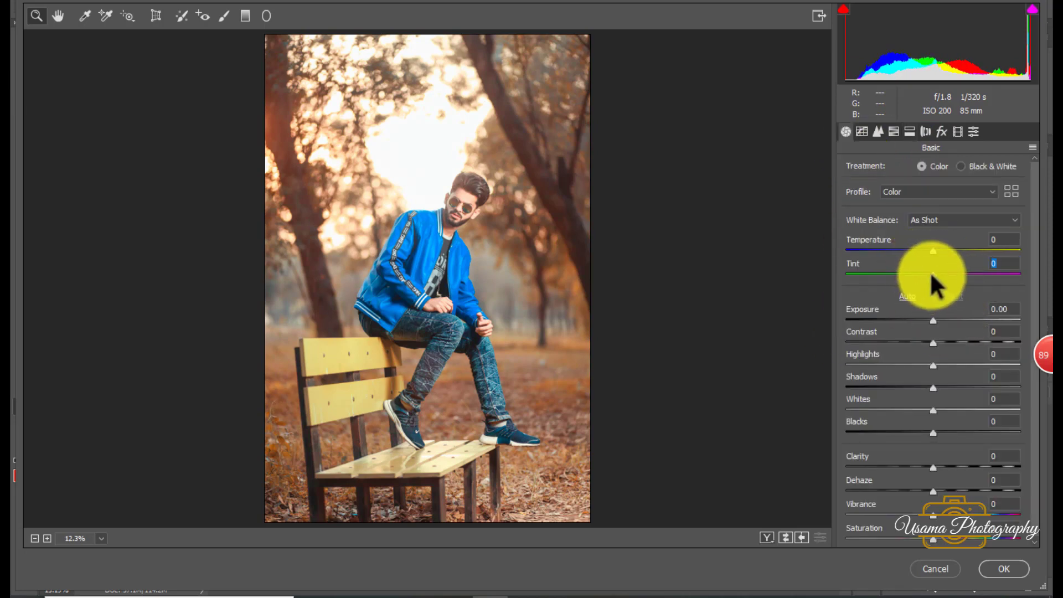
drag(932, 274, 925, 274)
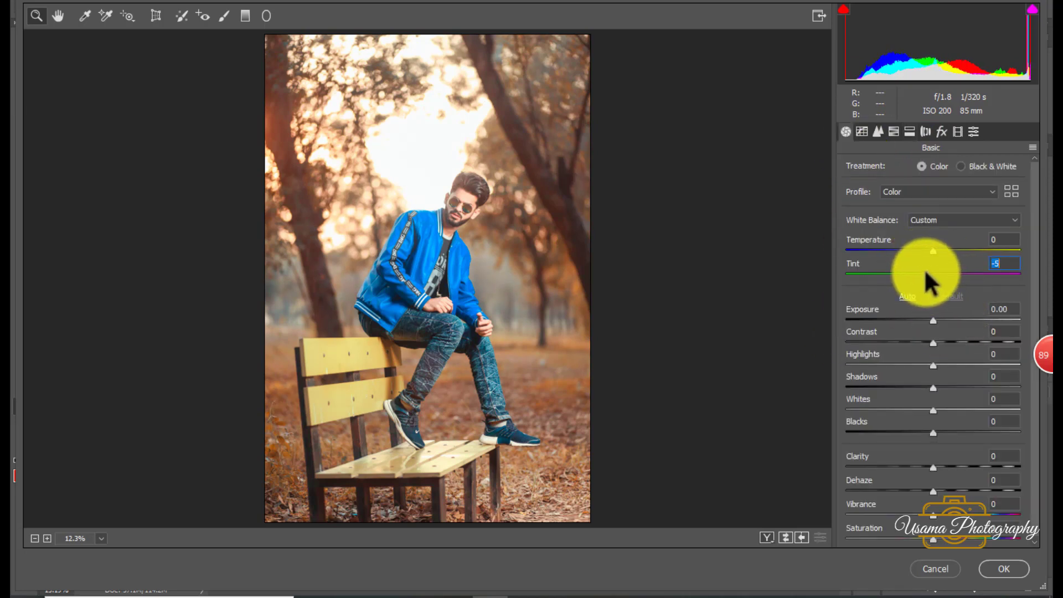
click(865, 131)
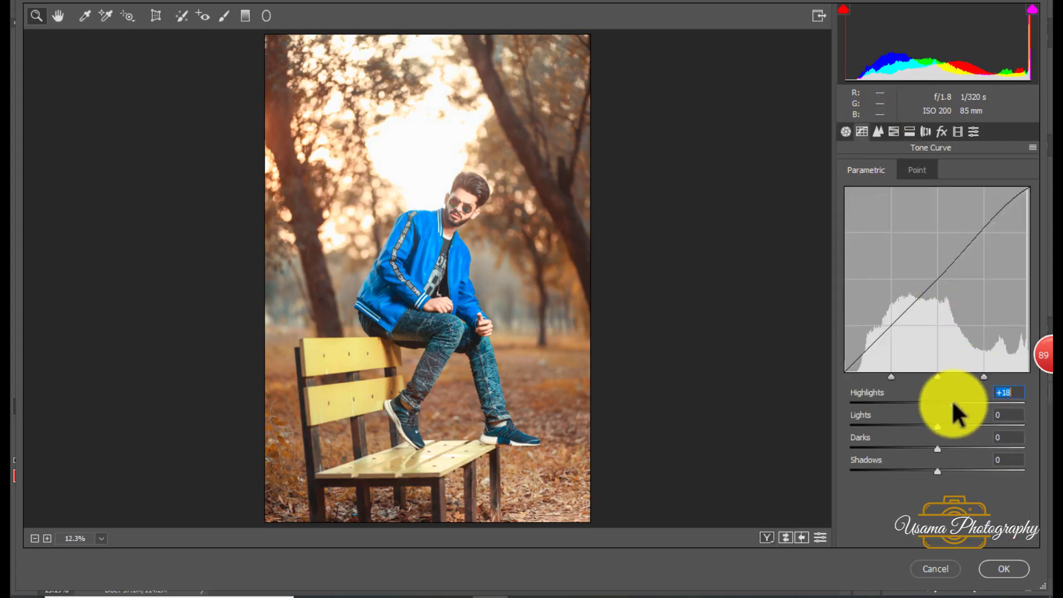
click(1003, 568)
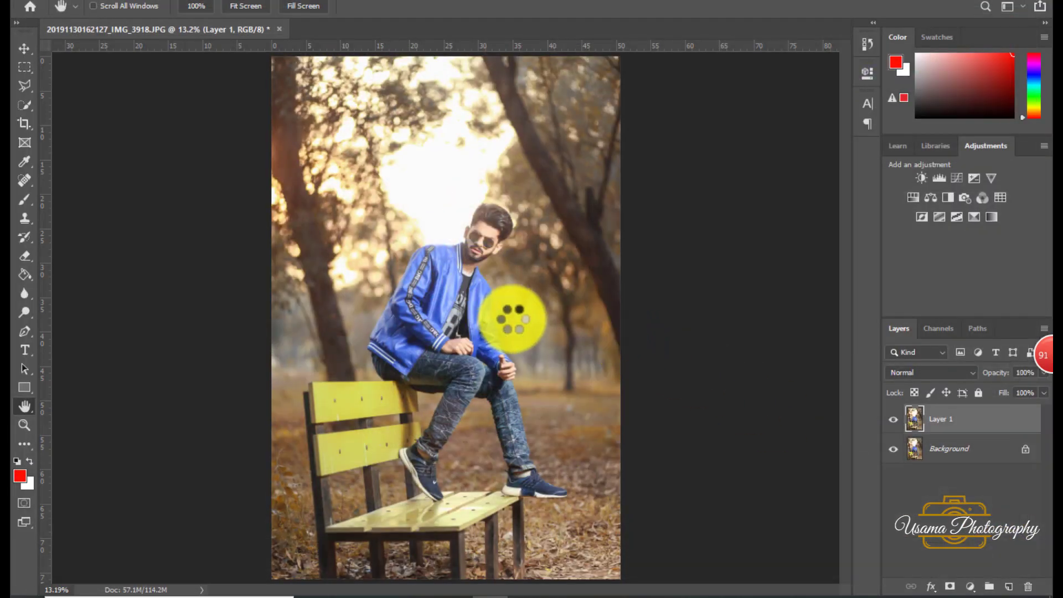
Compare the graded Layer 1, merge it into Background, and duplicate the result
click(893, 419)
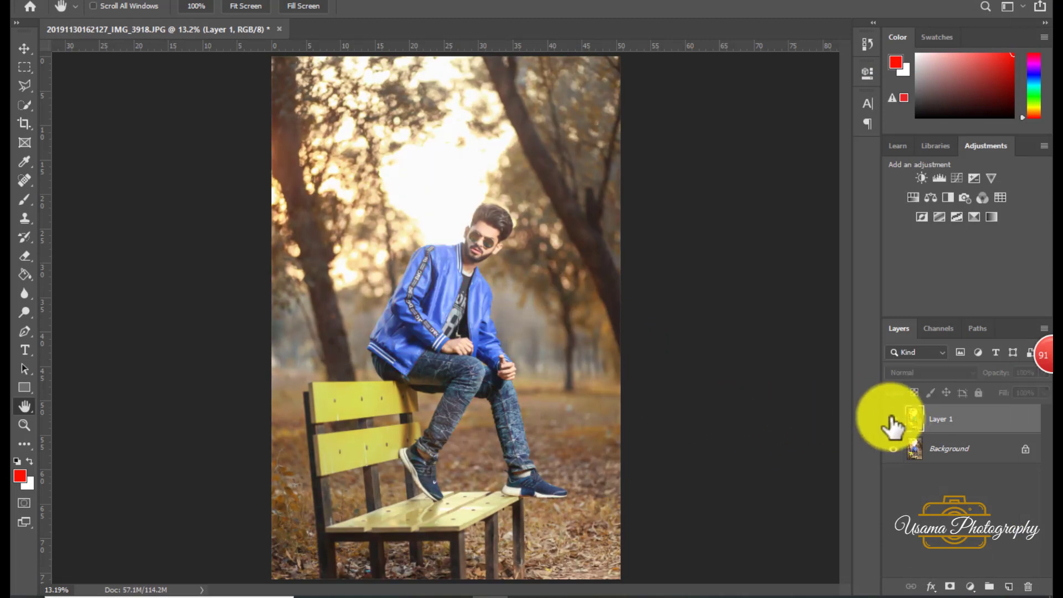
key(ctrl+e)
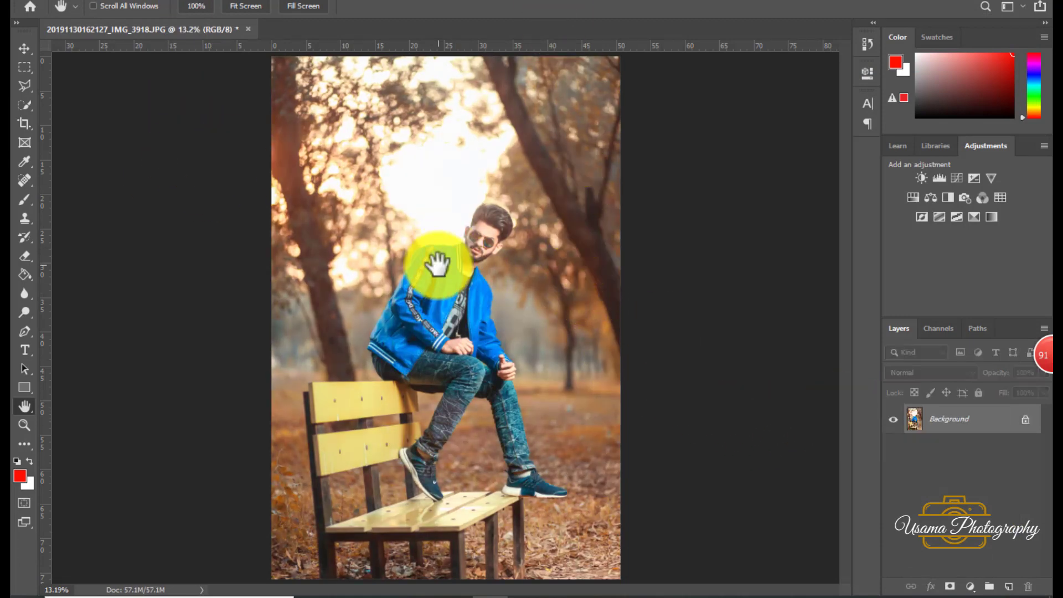
scroll(484, 239, up, 5)
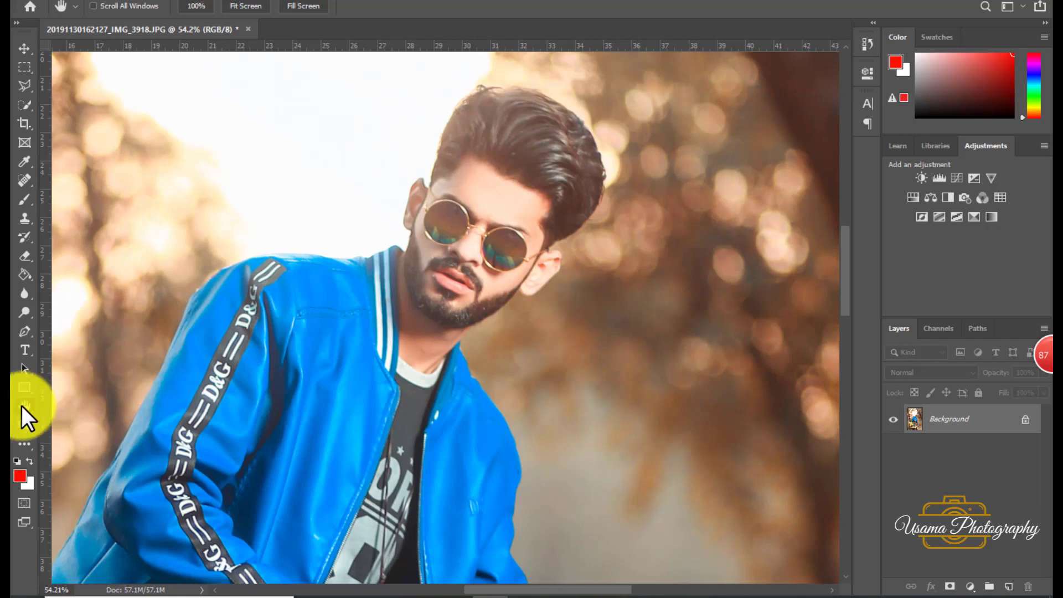
double_click(23, 406)
key(ctrl+j)
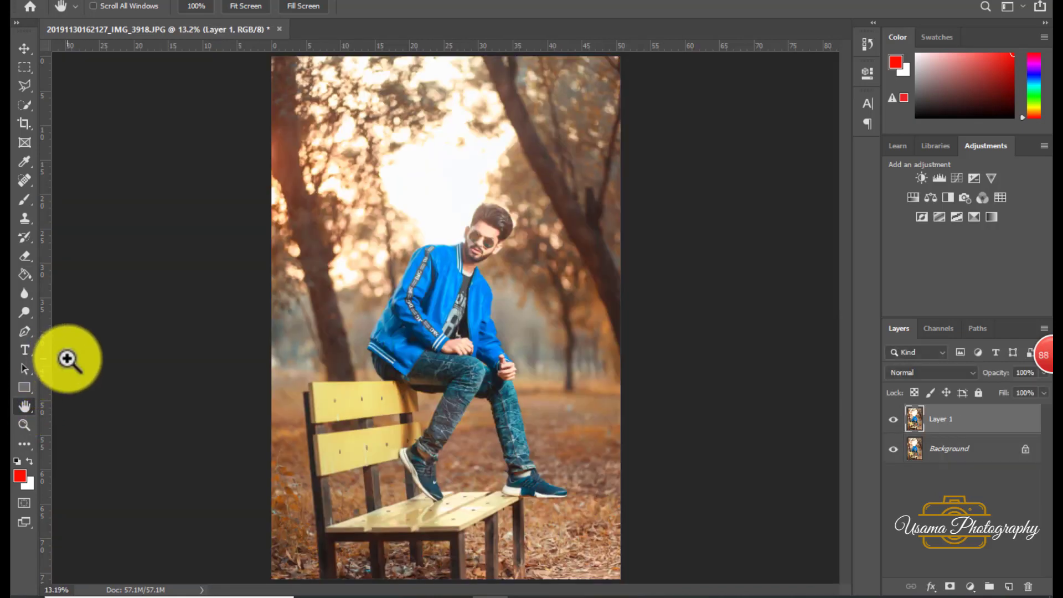
Drag the 6834646_preview sun flare image from File Explorer onto the canvas
click(467, 594)
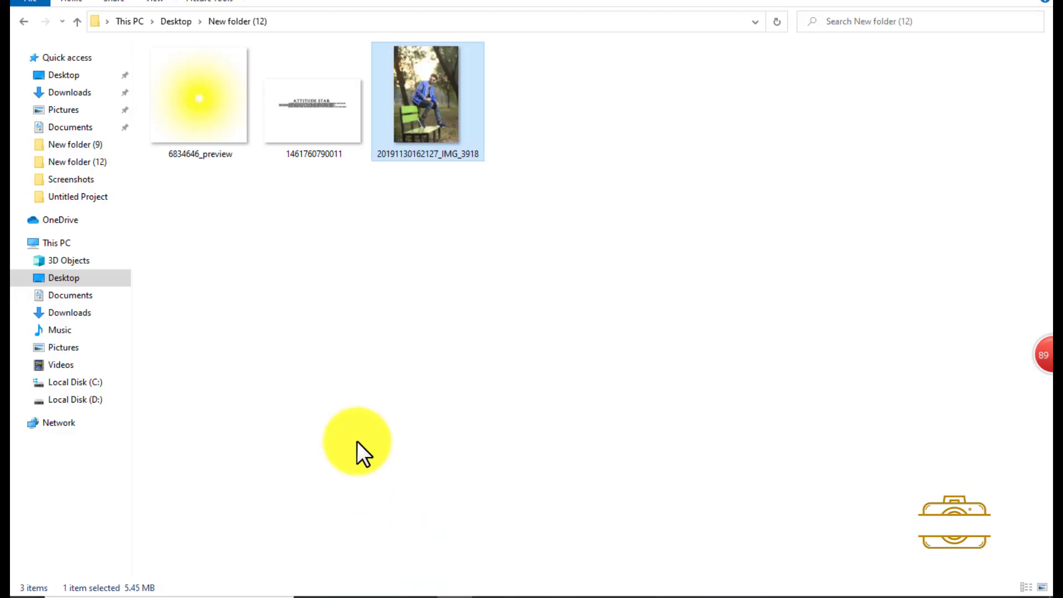
click(200, 100)
mouse_move(199, 105)
mouse_down()
mouse_move(465, 587)
mouse_move(439, 340)
mouse_move(451, 325)
mouse_move(526, 397)
mouse_up()
Enlarge the flare into the top-left corner, tint it orange (Hue -15), fade to 54%, and merge
mouse_move(530, 471)
mouse_down()
mouse_move(372, 316)
mouse_move(361, 289)
mouse_move(548, 349)
mouse_move(427, 225)
mouse_move(467, 248)
mouse_up()
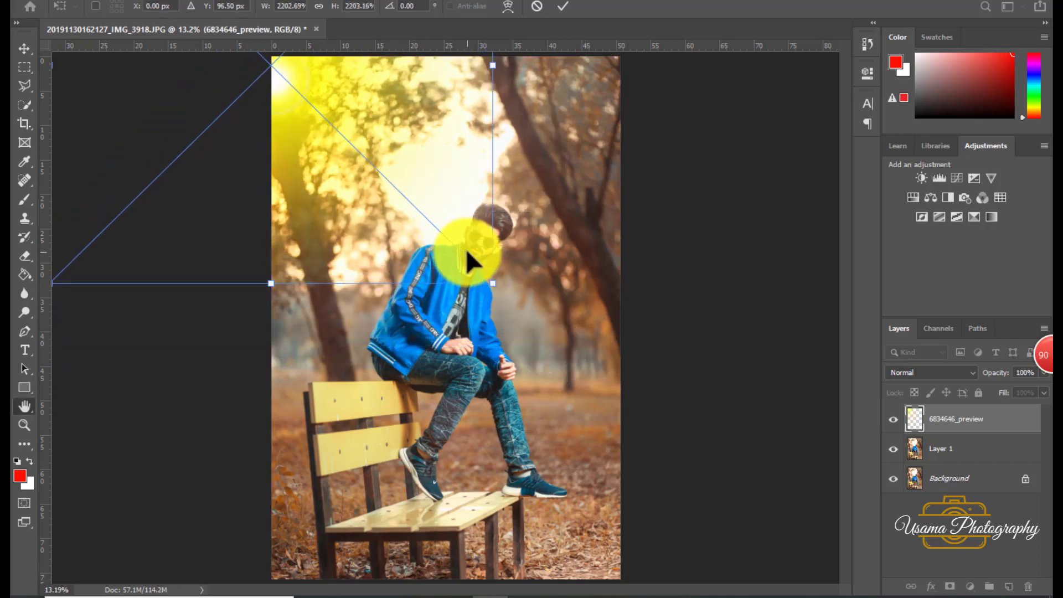
key(Return)
key(ctrl+u)
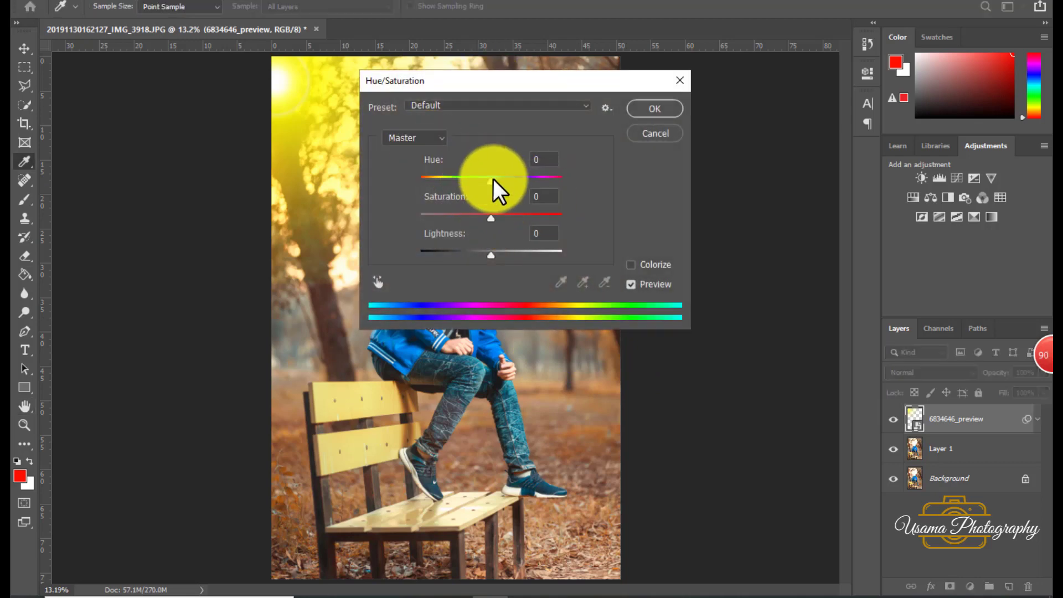
drag(492, 180, 480, 178)
click(654, 109)
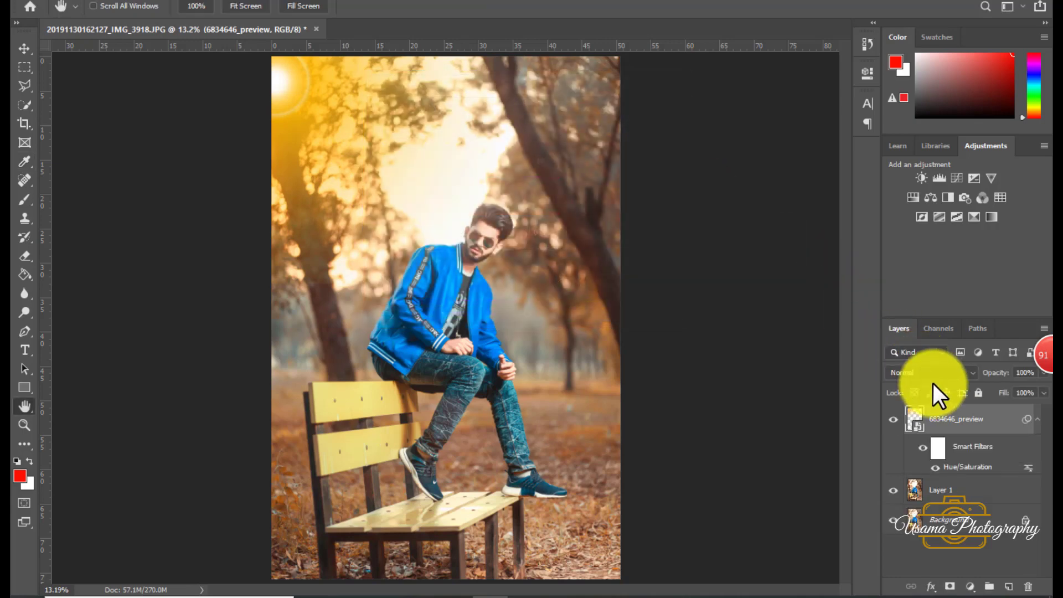
drag(984, 374, 954, 378)
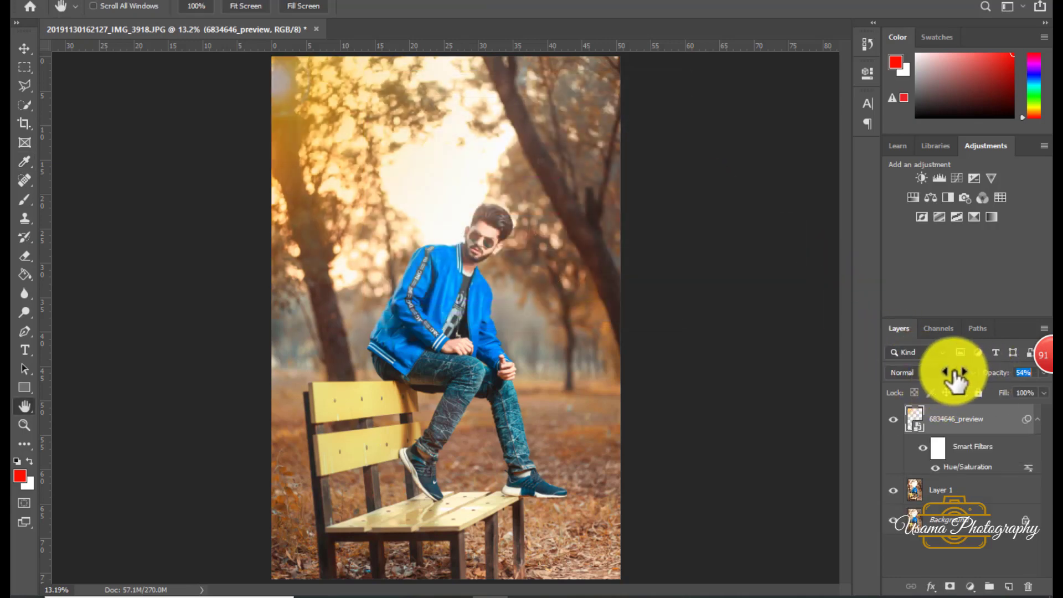
click(893, 419)
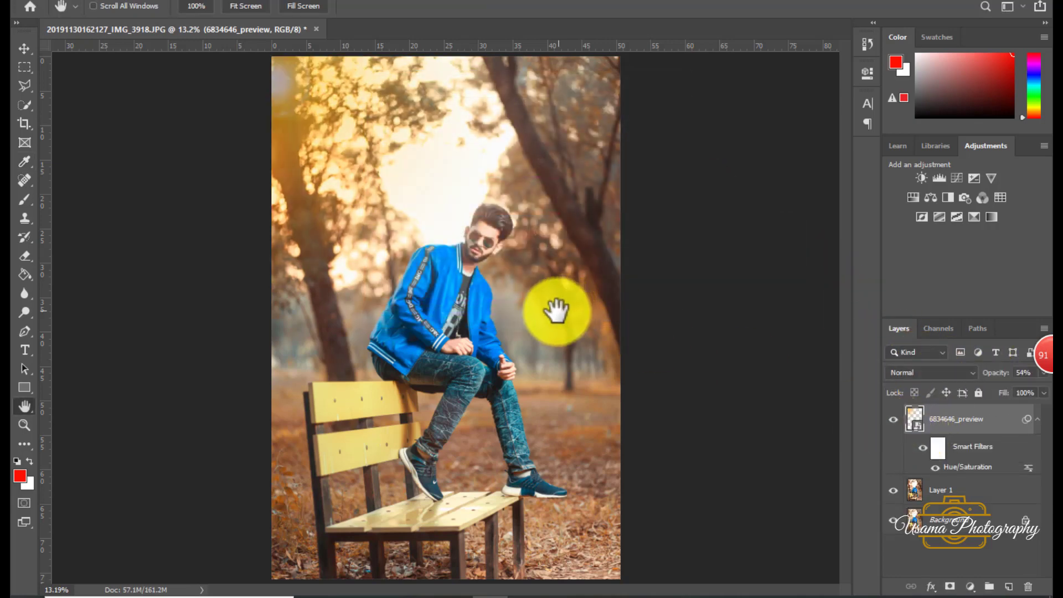
key(ctrl+shift+e)
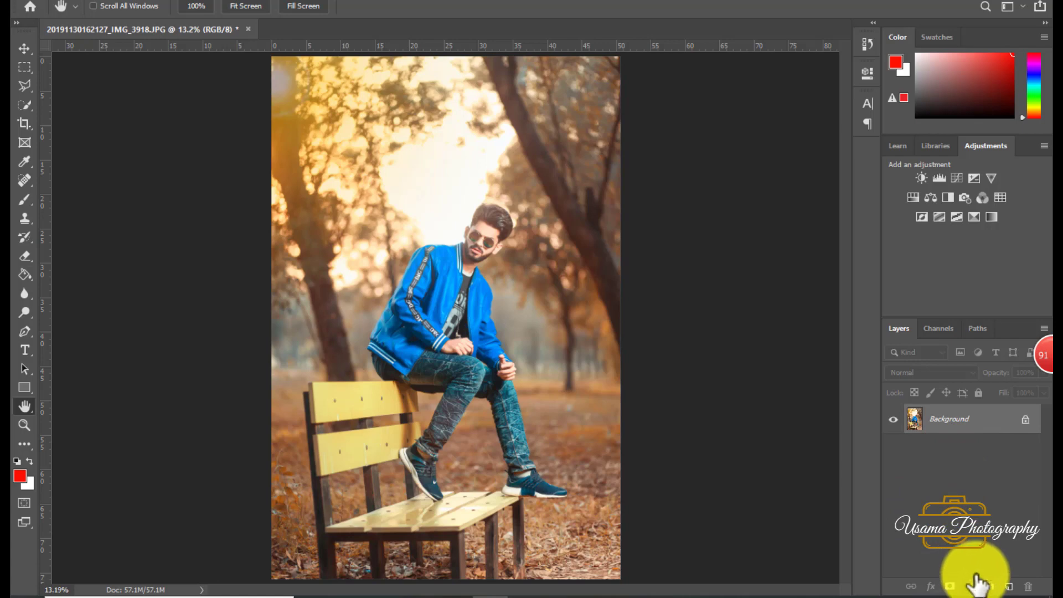
Add a Color Lookup adjustment layer and open its 3DLUT File list
click(972, 585)
click(969, 497)
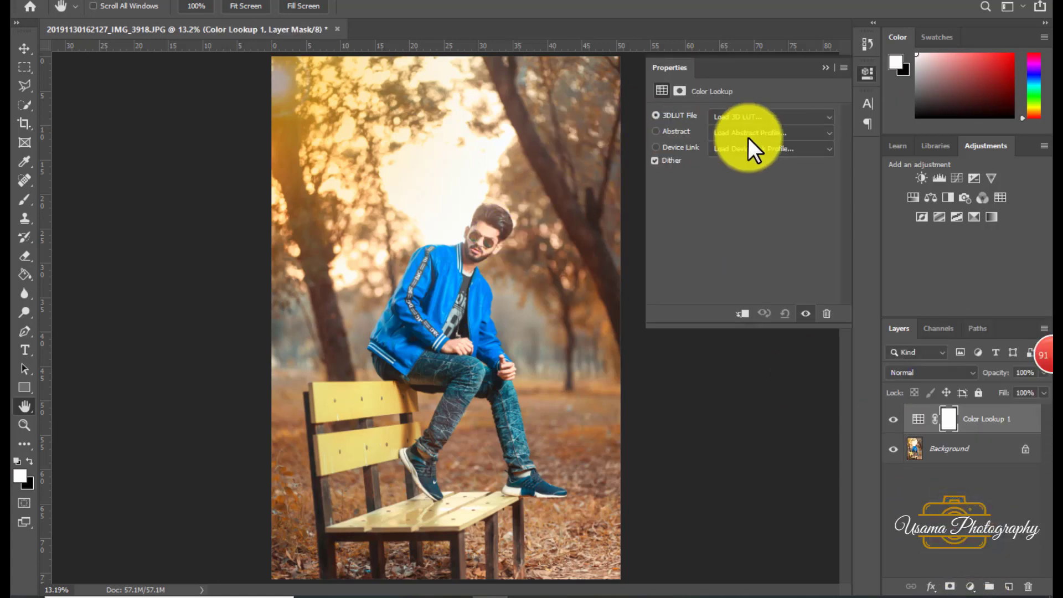
click(762, 116)
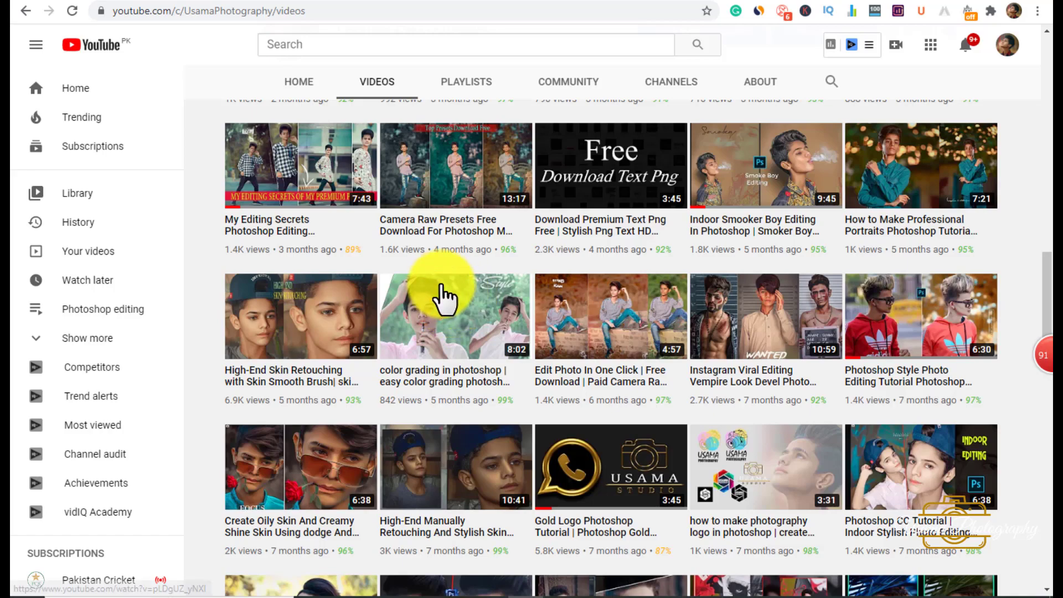
scroll(421, 277, up, 10)
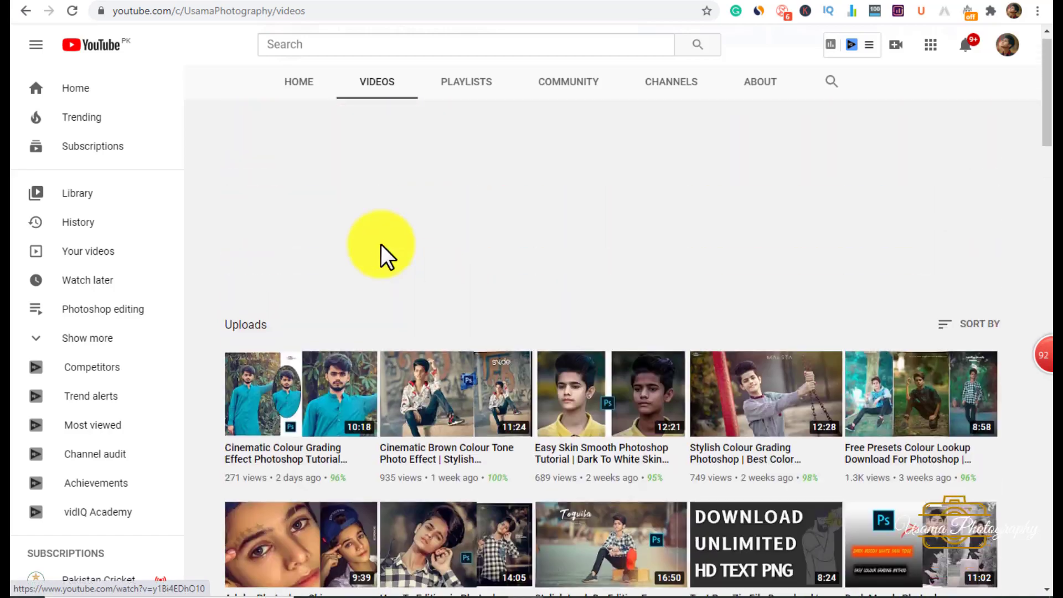
scroll(553, 288, up, 5)
scroll(719, 332, down, 3)
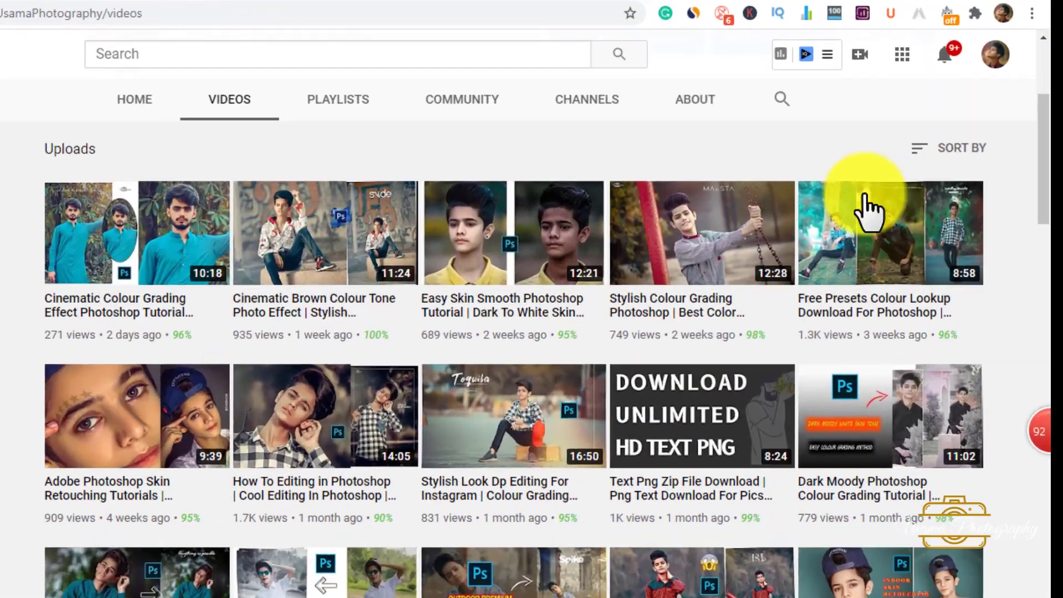
mouse_move(783, 377)
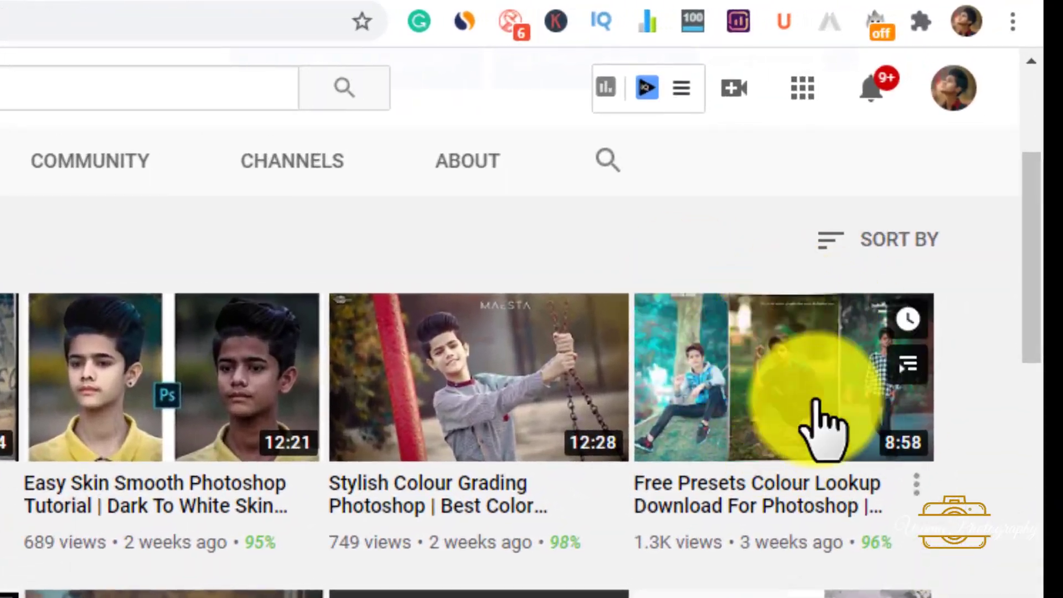
scroll(742, 421, up, 2)
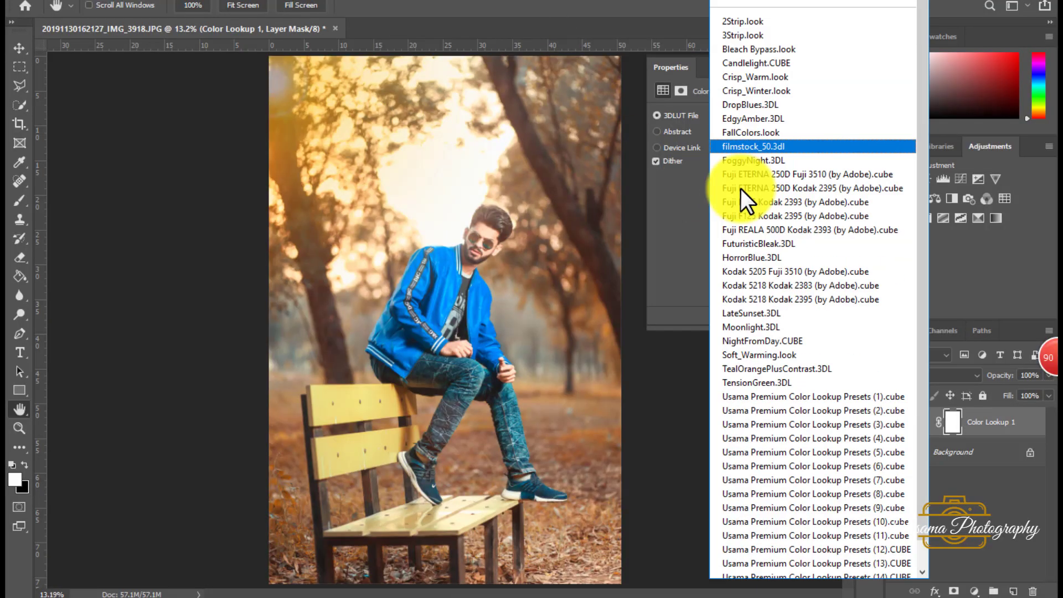
Load the 'Usama Premium Color Lookup Presets (15).cube' LUT at 59% opacity and merge it down
click(747, 117)
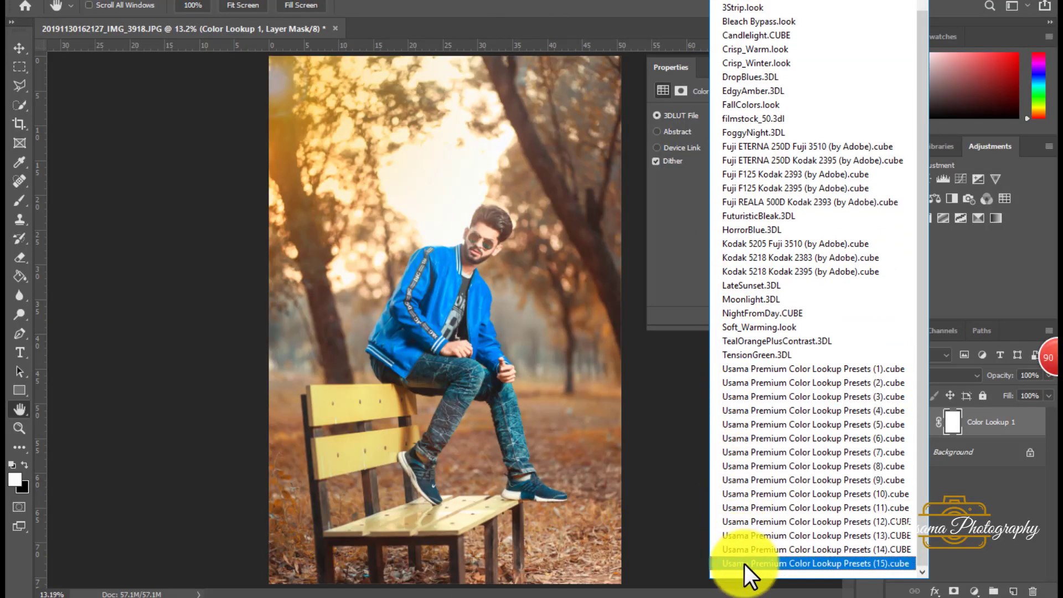
click(756, 535)
click(828, 68)
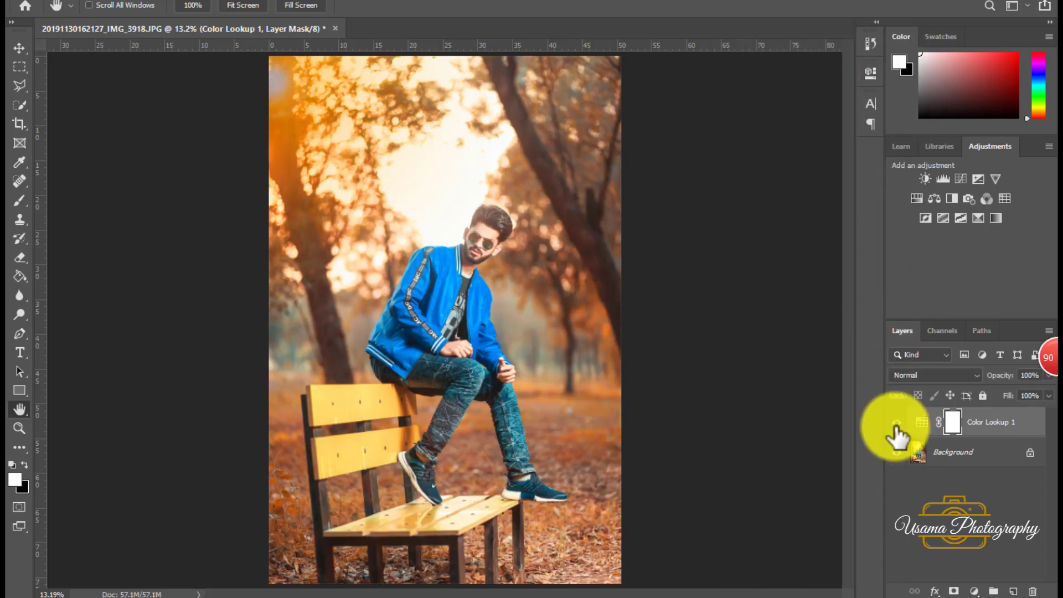
click(896, 423)
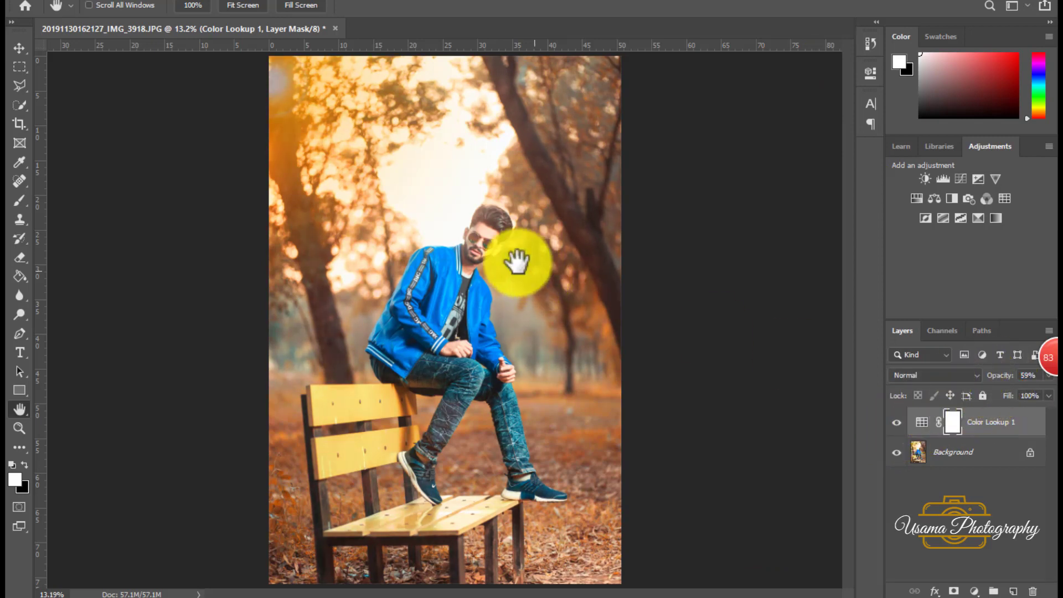
key(ctrl+e)
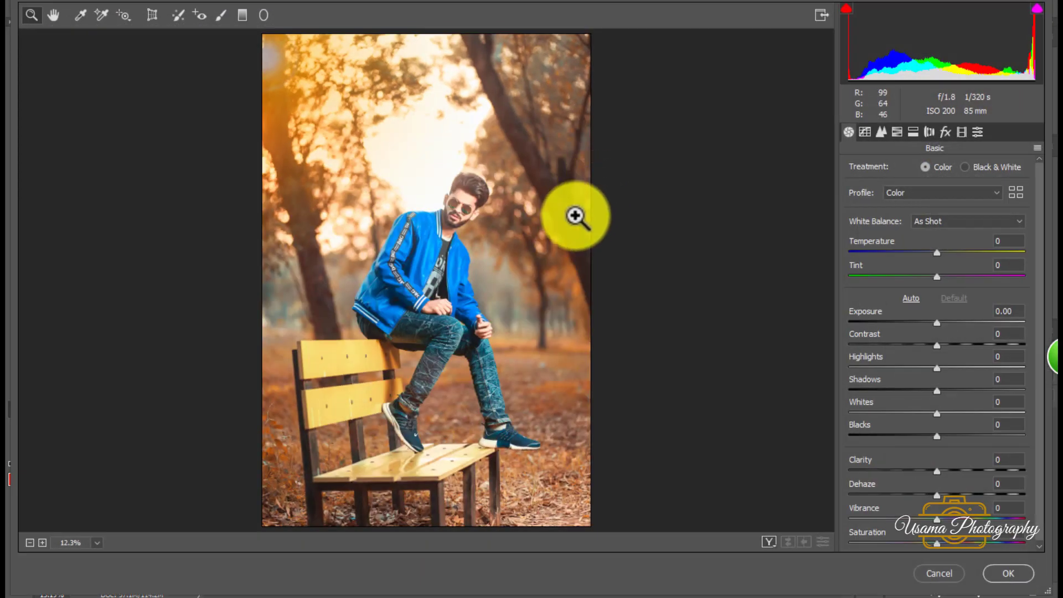
Raise the Oranges luminance to +13 in Camera Raw's HSL panel and apply it
click(897, 133)
click(906, 172)
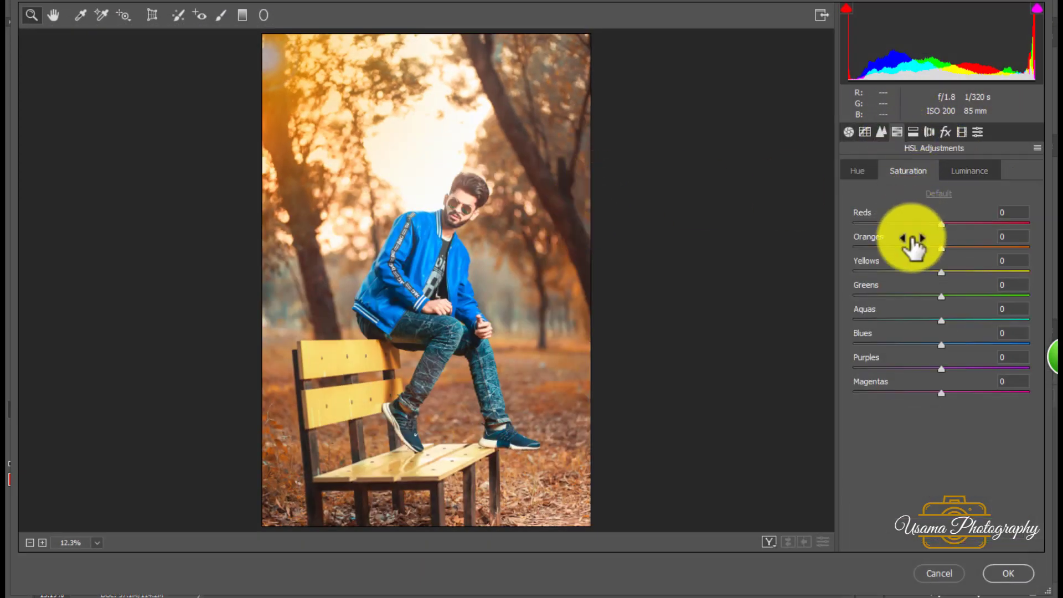
click(963, 172)
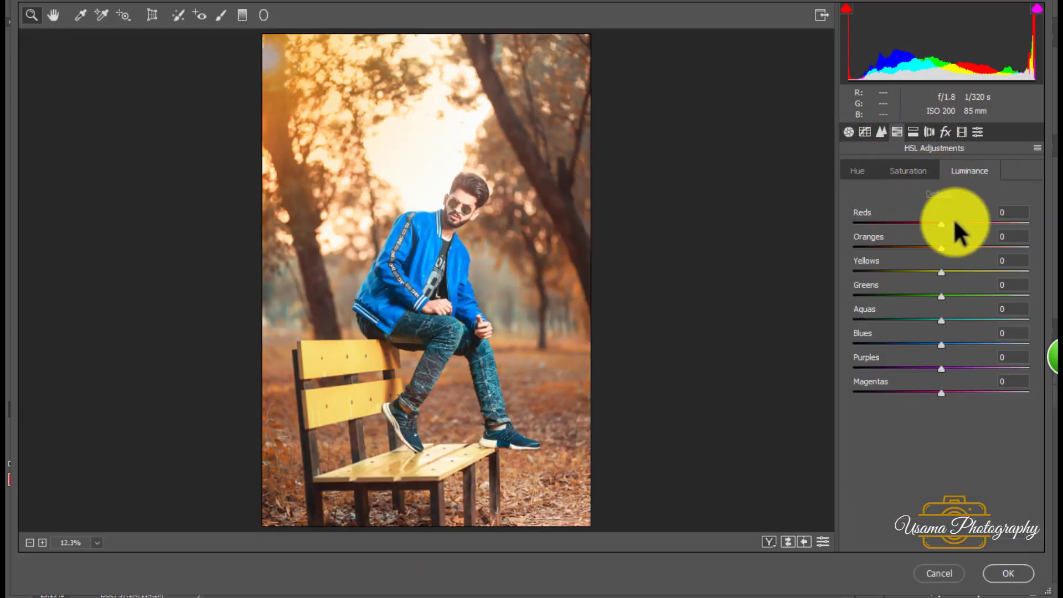
drag(961, 248, 951, 248)
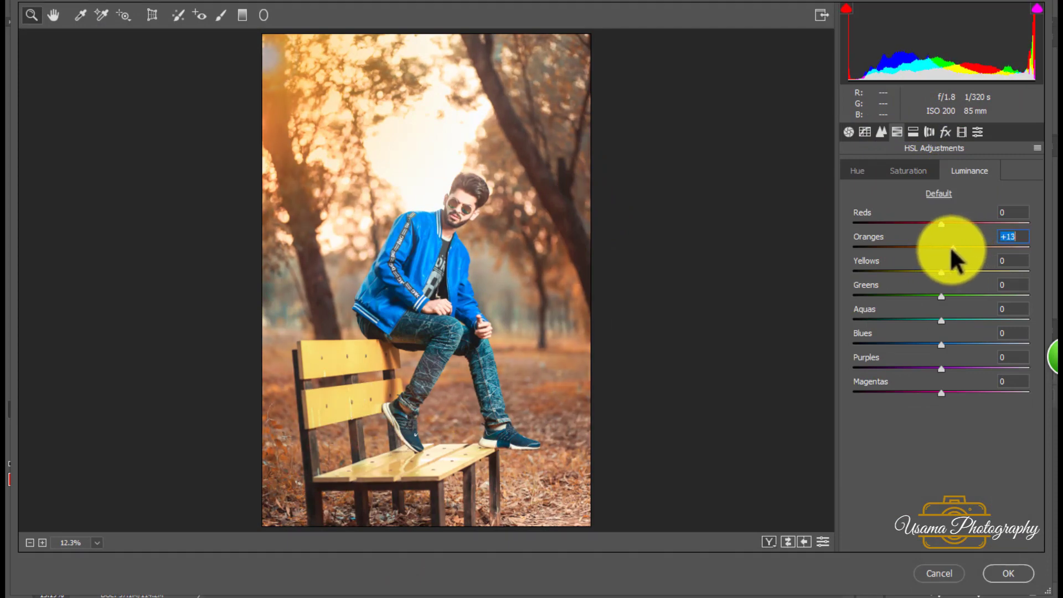
click(997, 573)
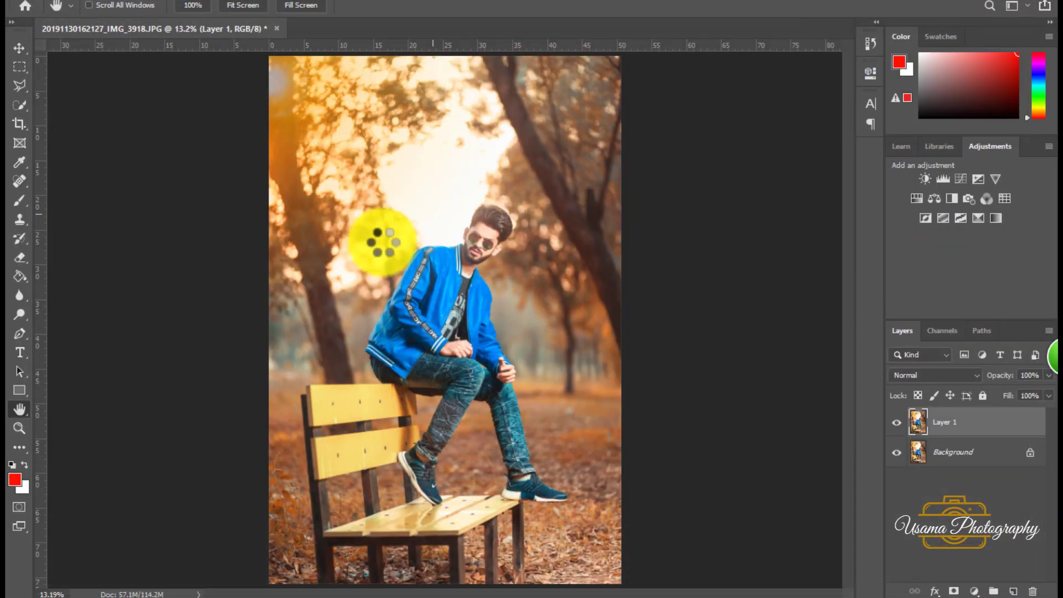
Merge Layer 1 into Background and convert the background into an unlocked Layer 0
scroll(500, 264, up, 2)
scroll(487, 266, up, 2)
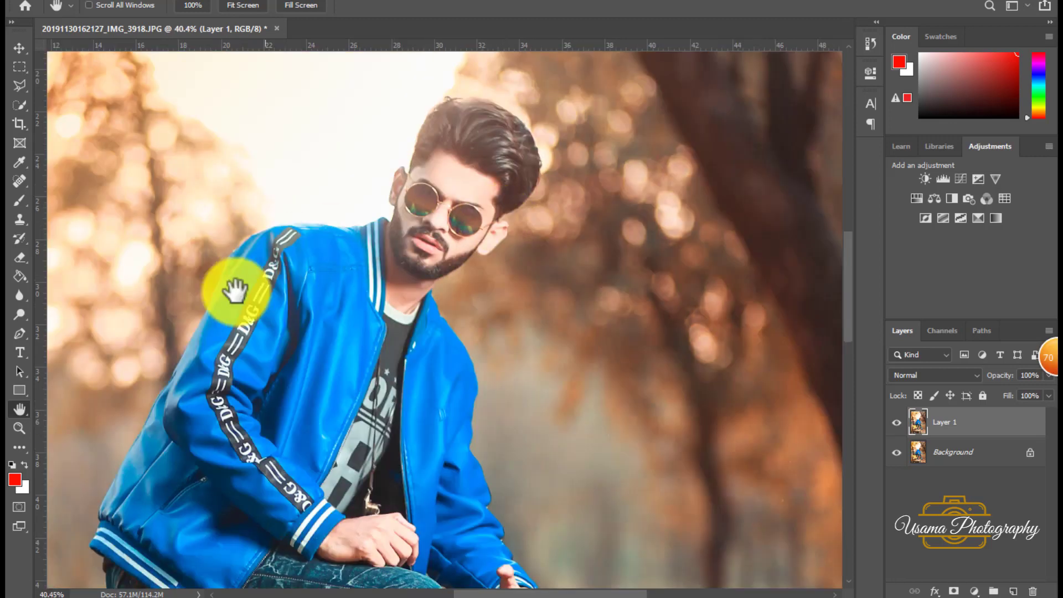
key(ctrl+0)
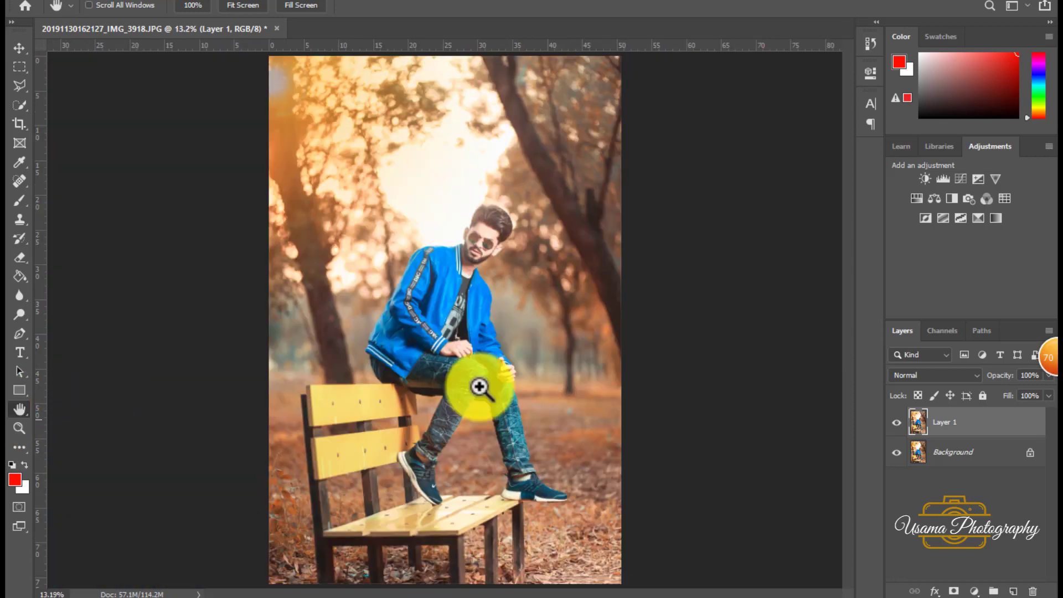
key(ctrl+e)
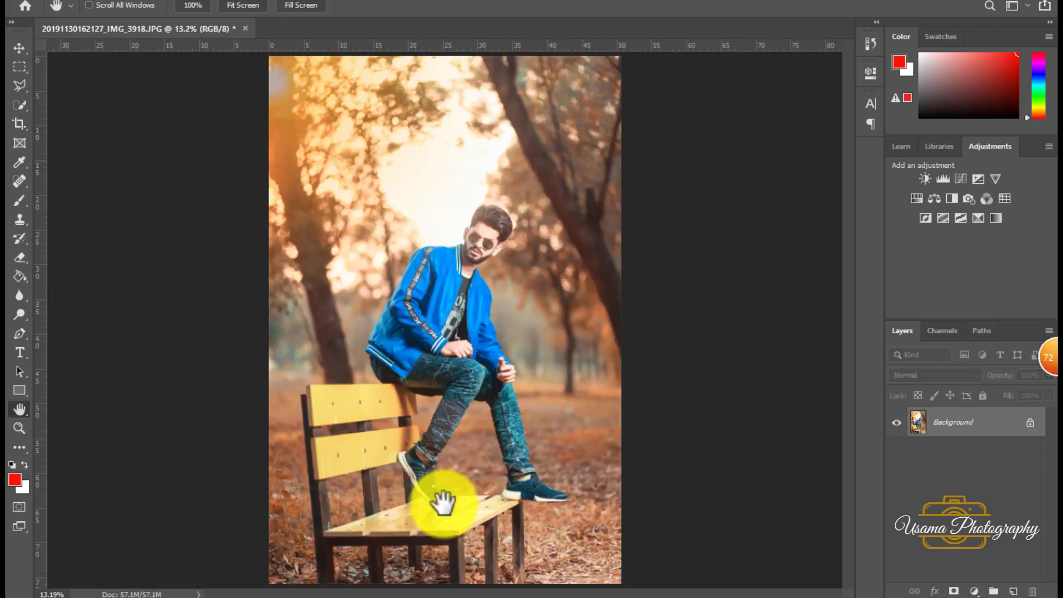
double_click(969, 426)
click(666, 183)
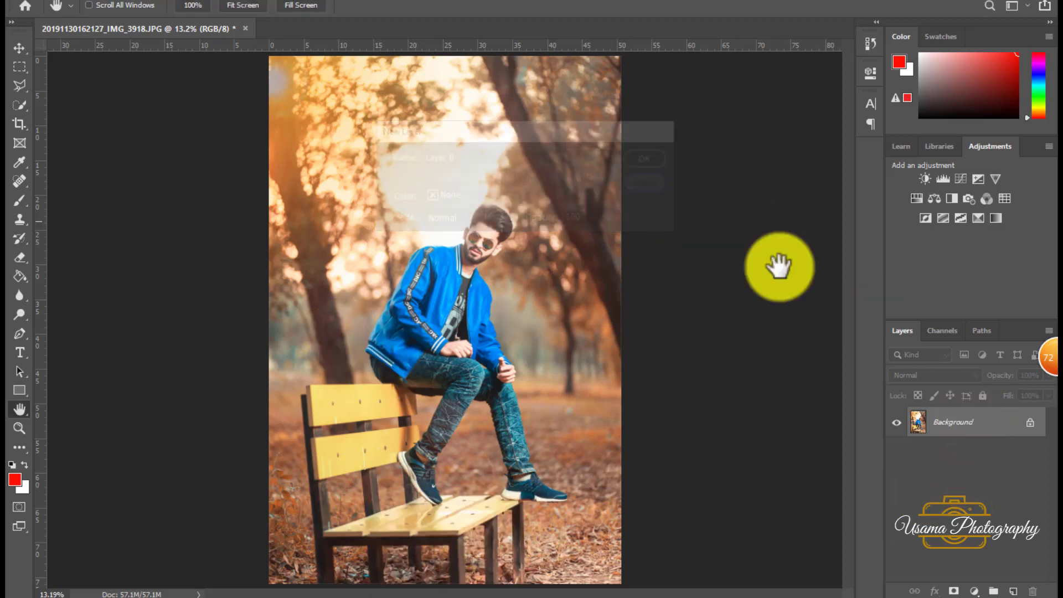
double_click(966, 426)
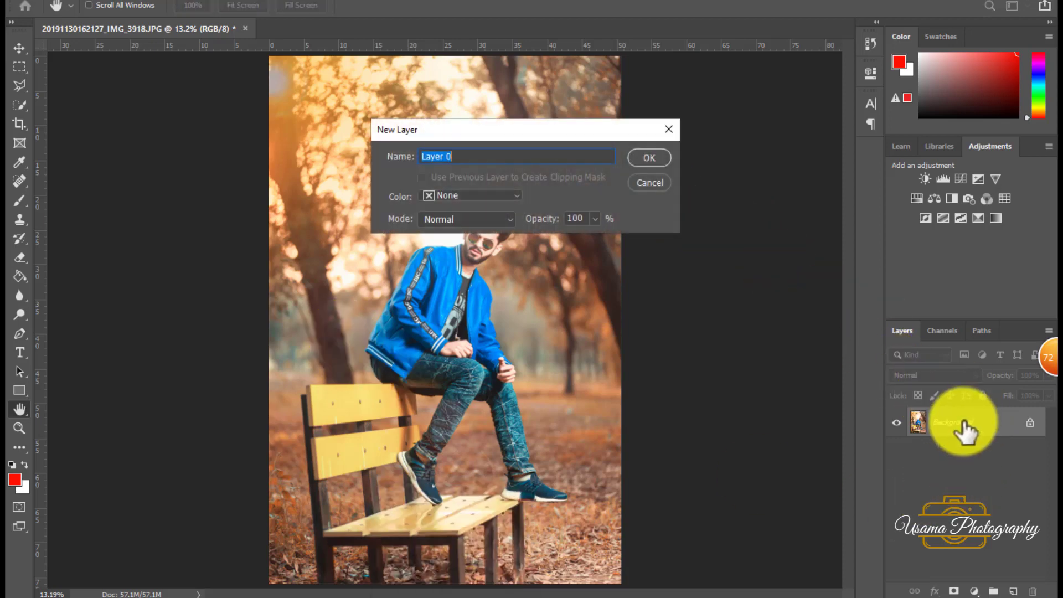
click(650, 157)
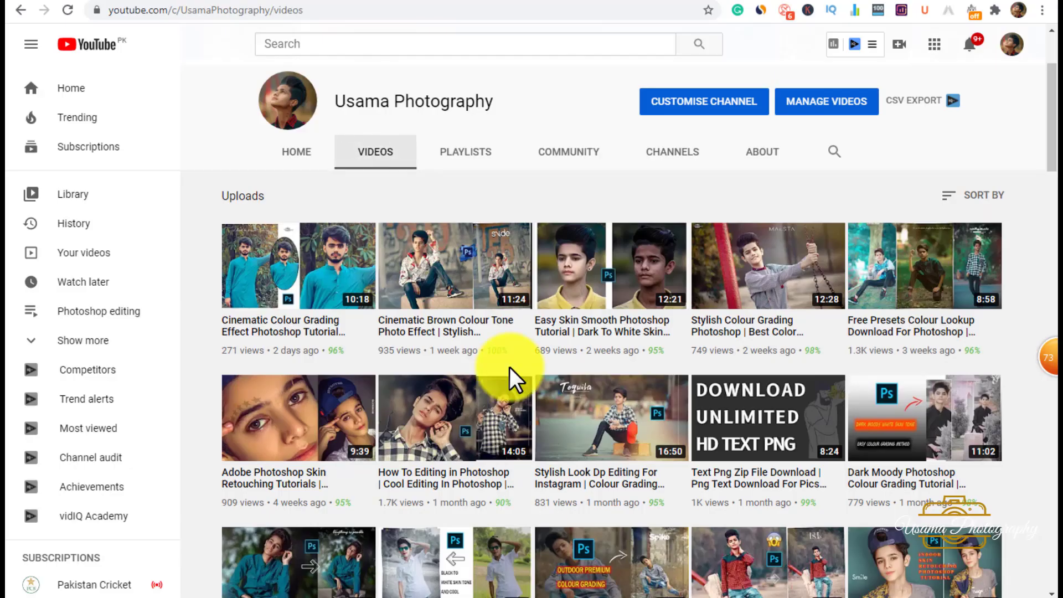
scroll(510, 380, down, 5)
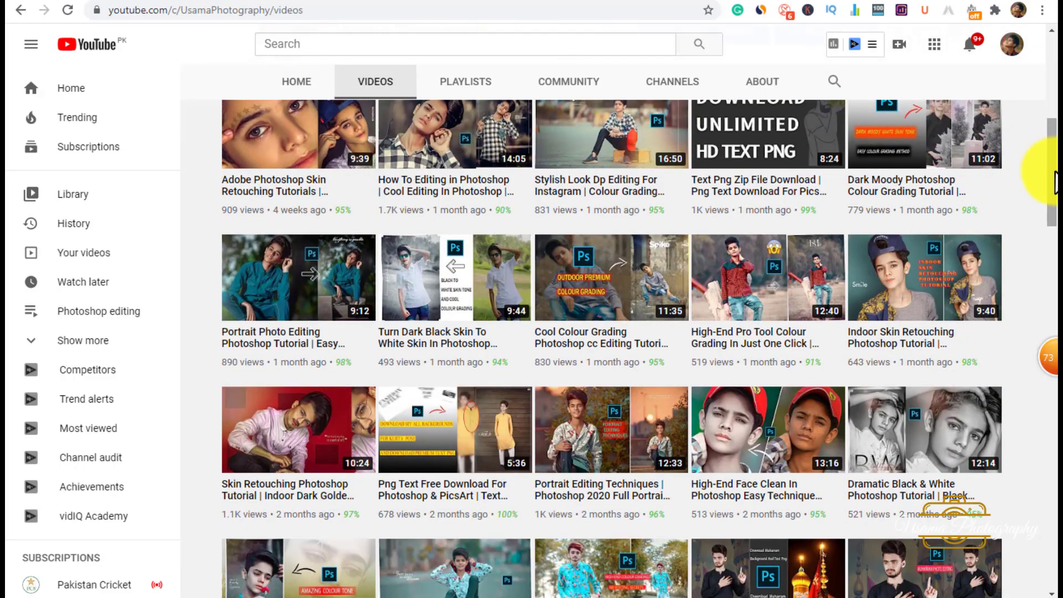
scroll(1052, 233, down, 3)
drag(1055, 241, 1051, 459)
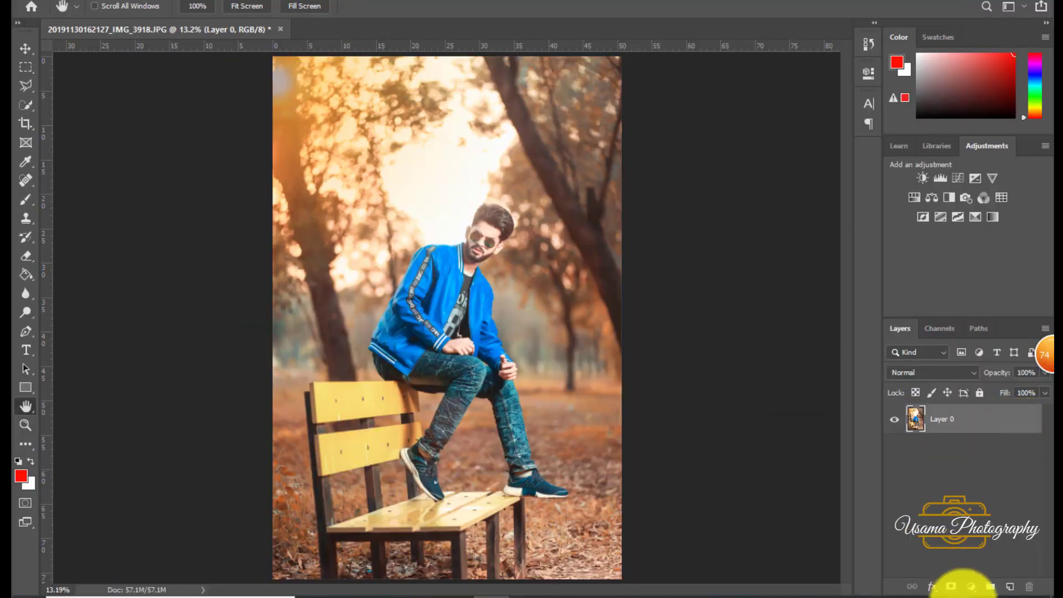
Extend the canvas to the right with the Crop tool
click(25, 123)
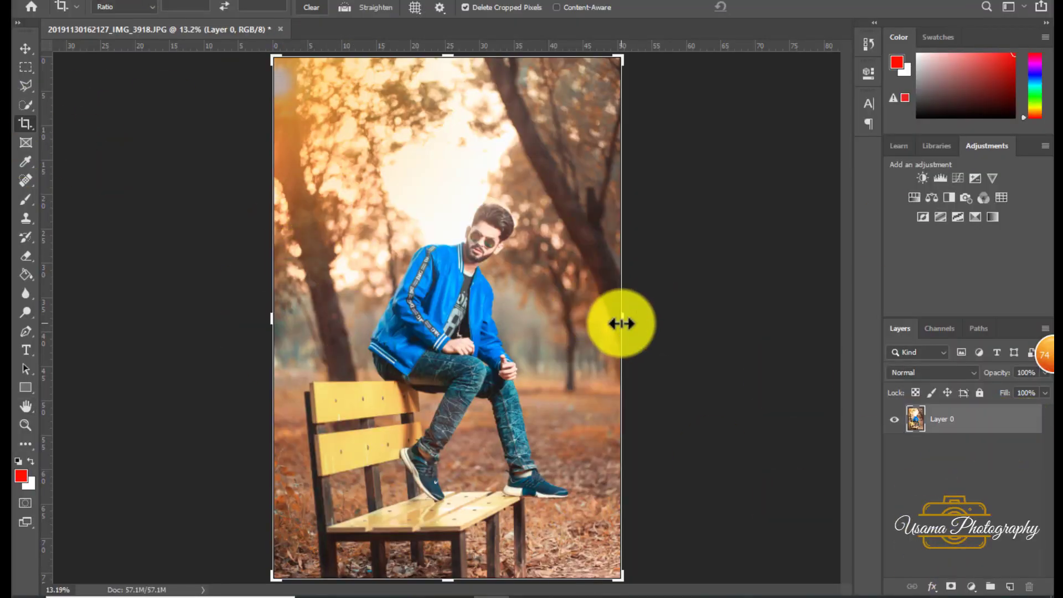
drag(621, 318, 678, 320)
key(Return)
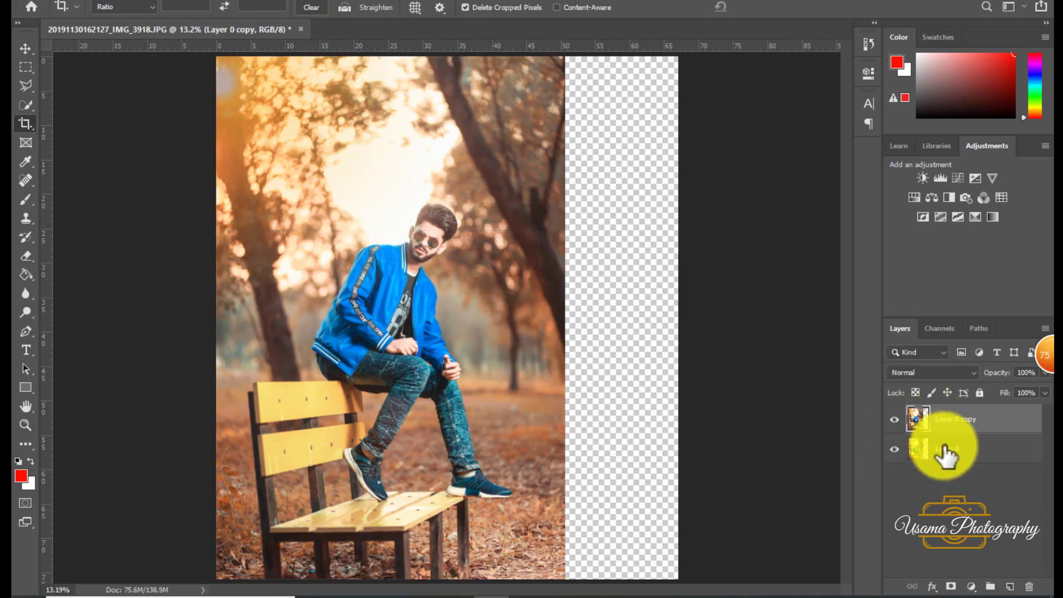
Move Layer 0 into the new right strip and scale it to 172%
click(935, 456)
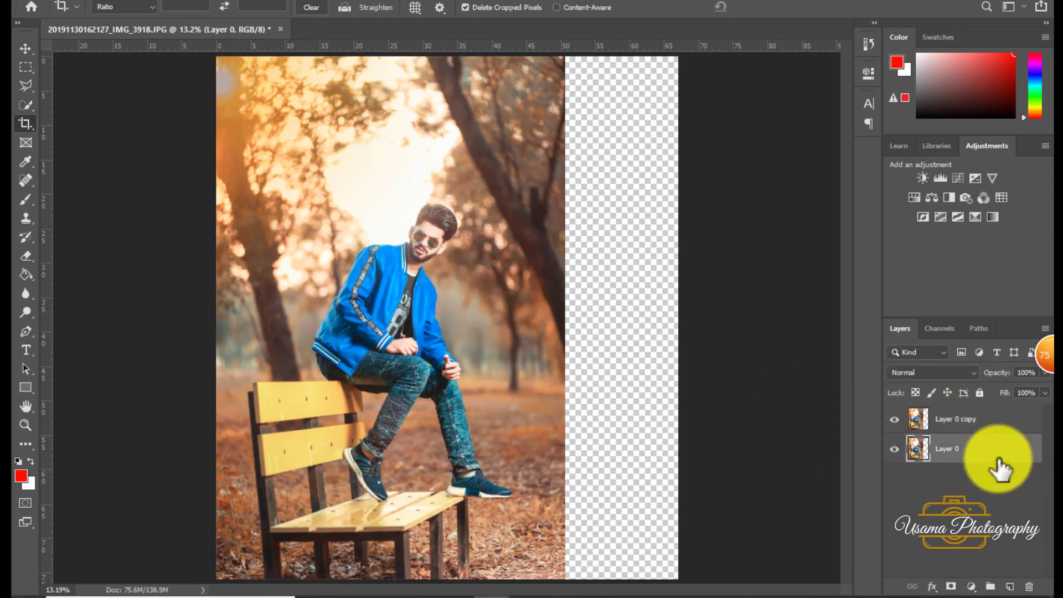
key(ctrl+t)
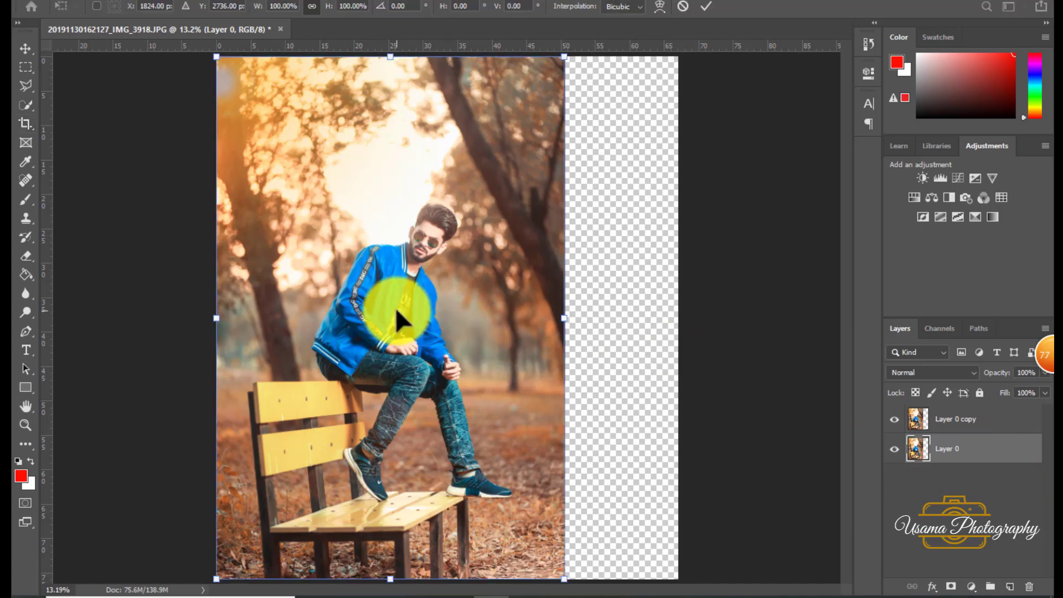
drag(382, 308, 590, 280)
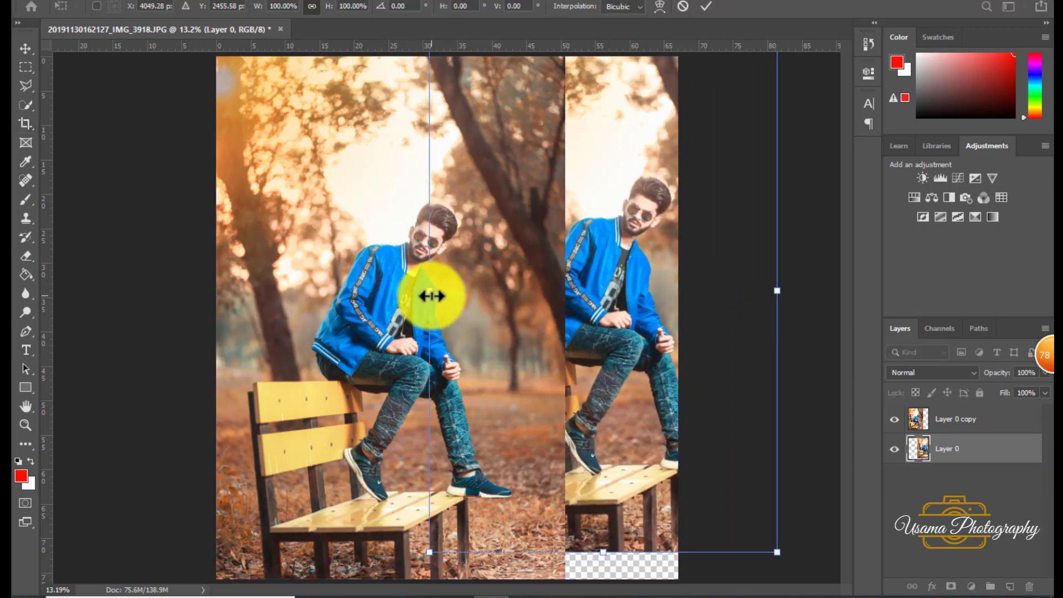
drag(431, 296, 178, 256)
drag(565, 255, 641, 273)
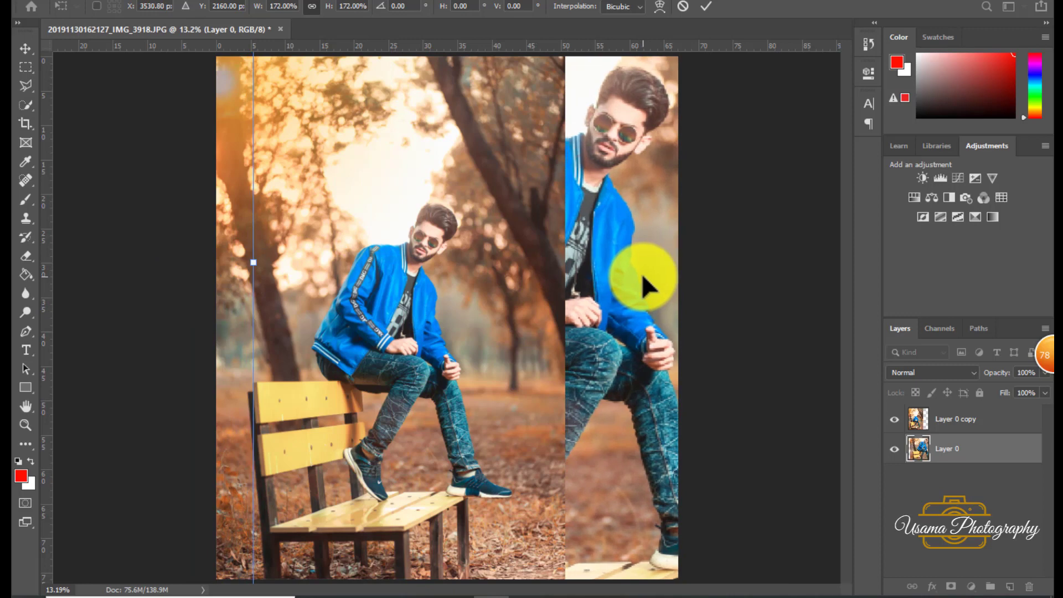
click(26, 123)
Cut the left photo along a diagonal with a polygonal selection on Layer 0 copy
click(24, 85)
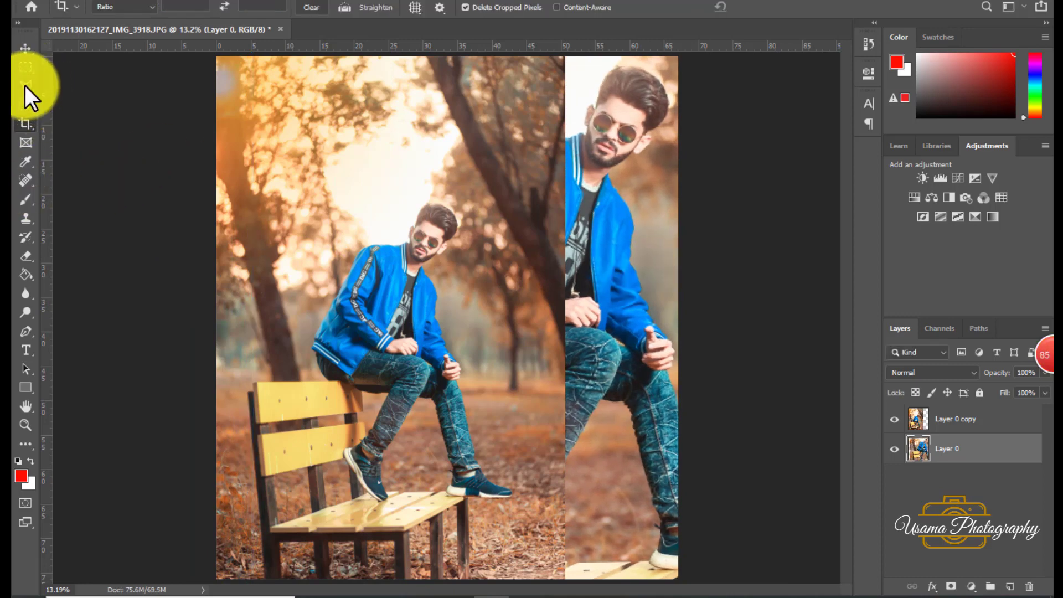
click(974, 419)
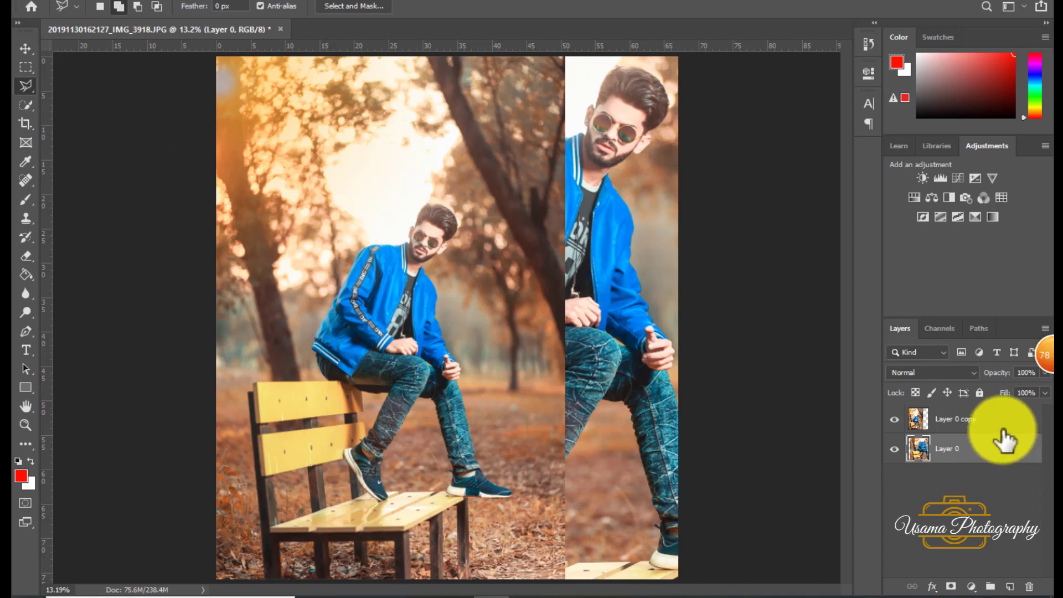
scroll(573, 548, down, 1)
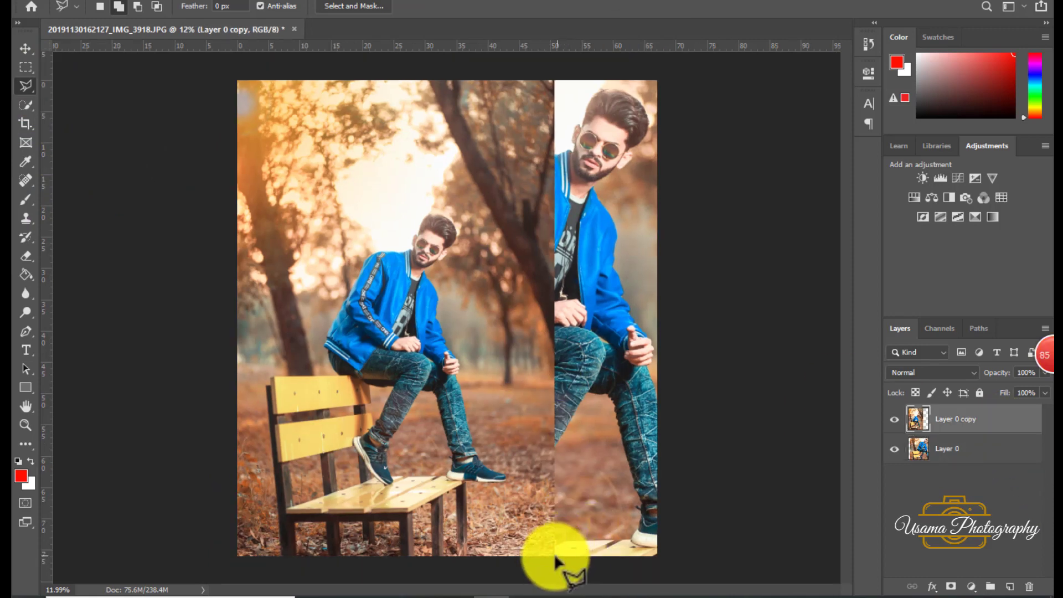
click(554, 558)
click(510, 59)
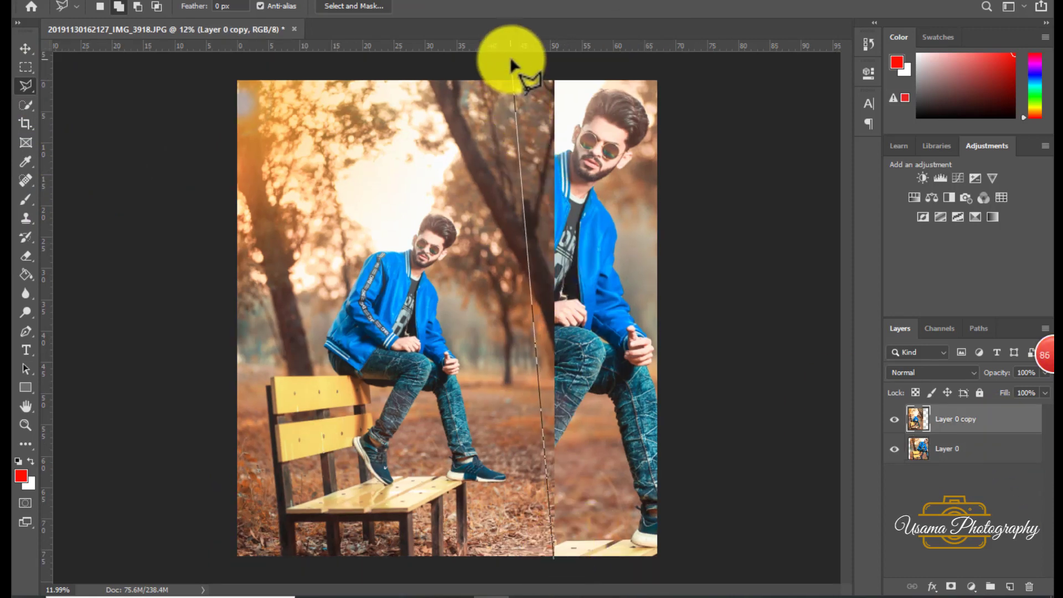
click(648, 69)
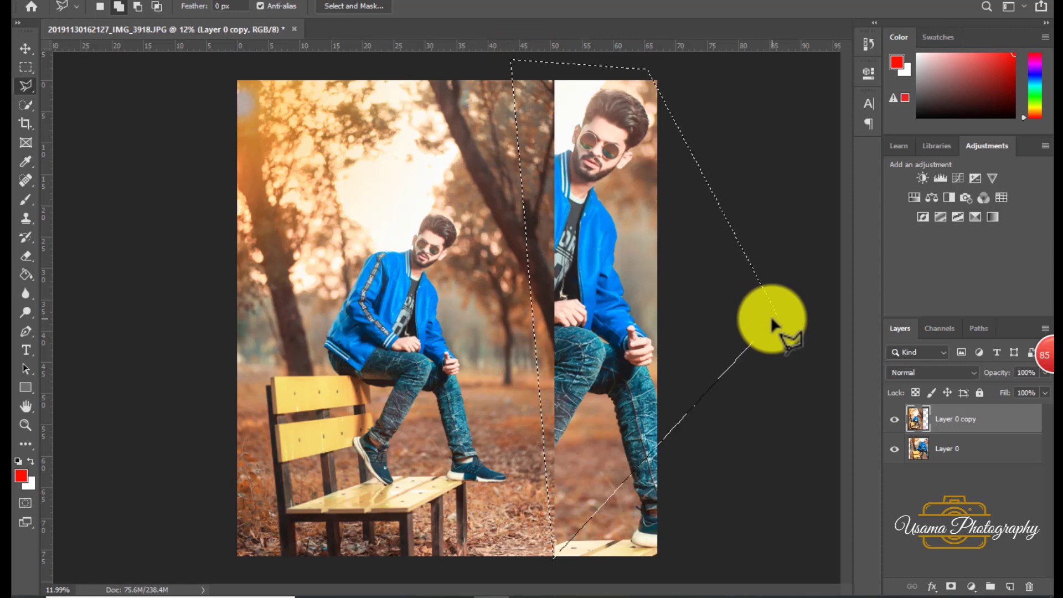
key(Escape)
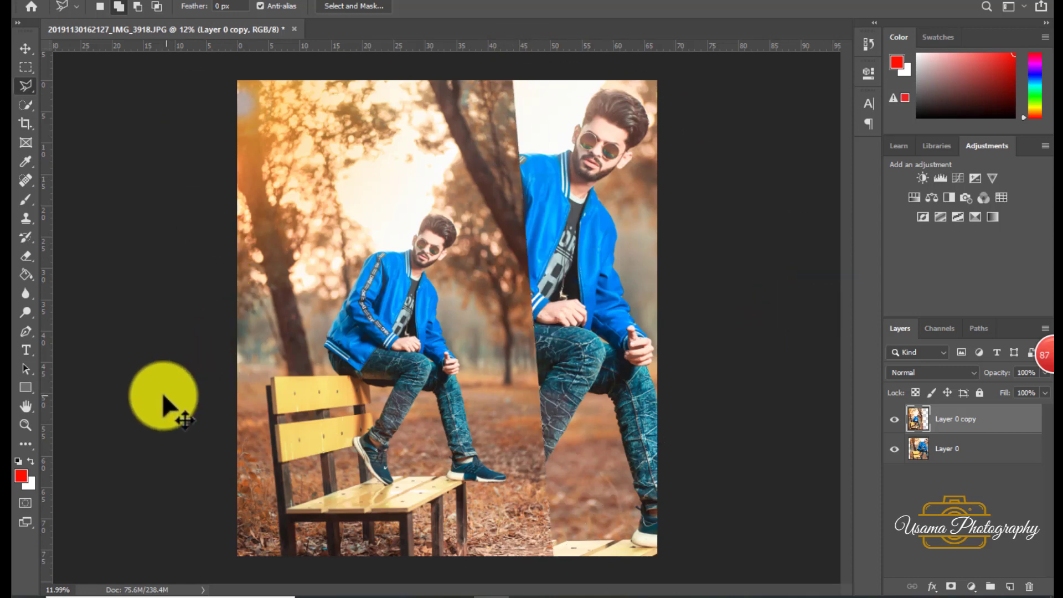
double_click(25, 406)
Nudge the enlarged photo slightly left and crop a sliver off the right edge
click(955, 447)
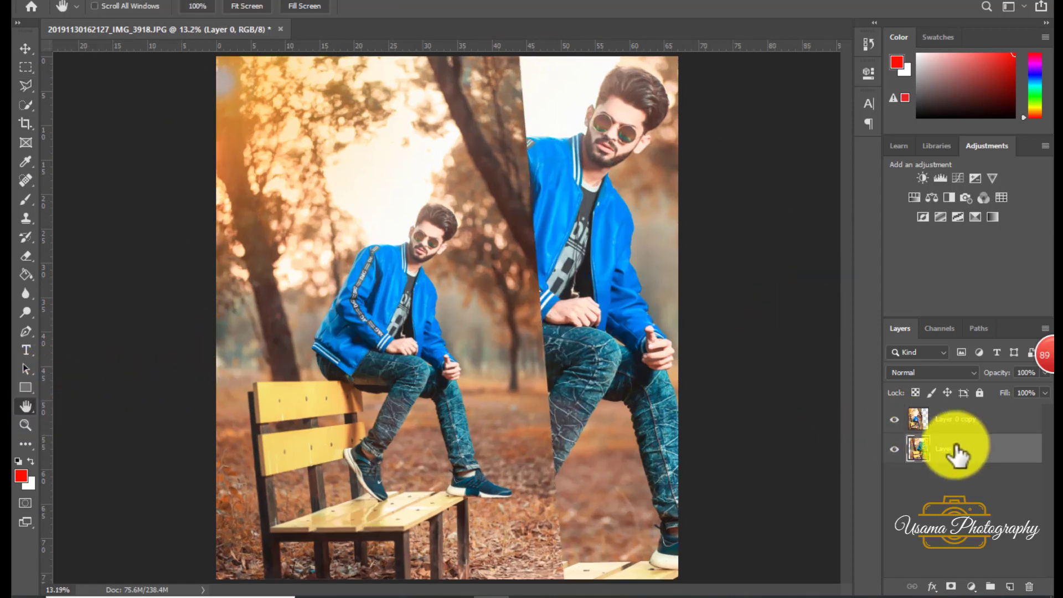
key(ctrl+t)
drag(587, 277, 573, 270)
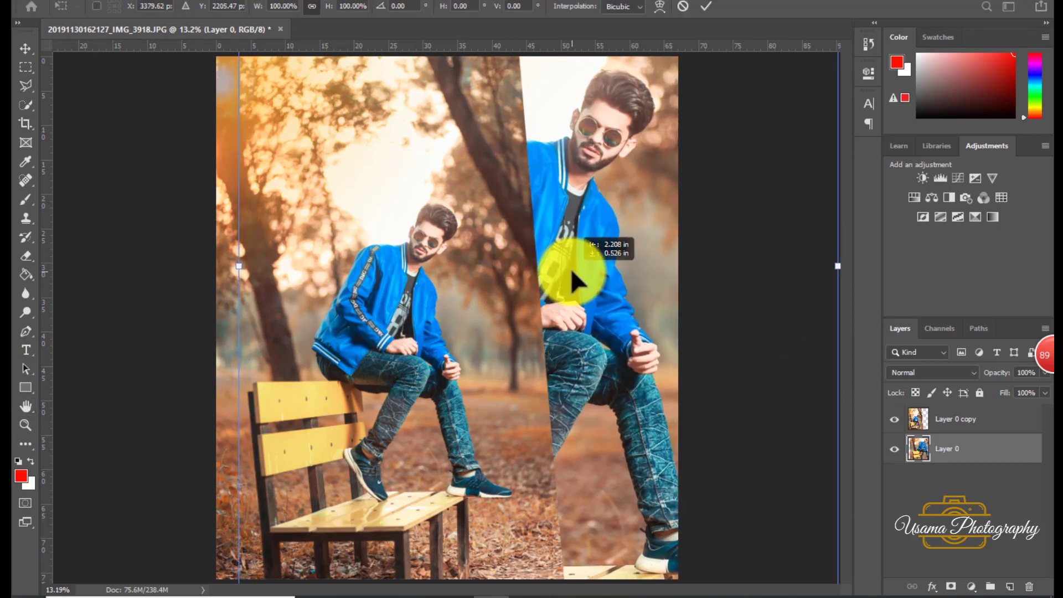
click(26, 124)
drag(685, 327, 672, 318)
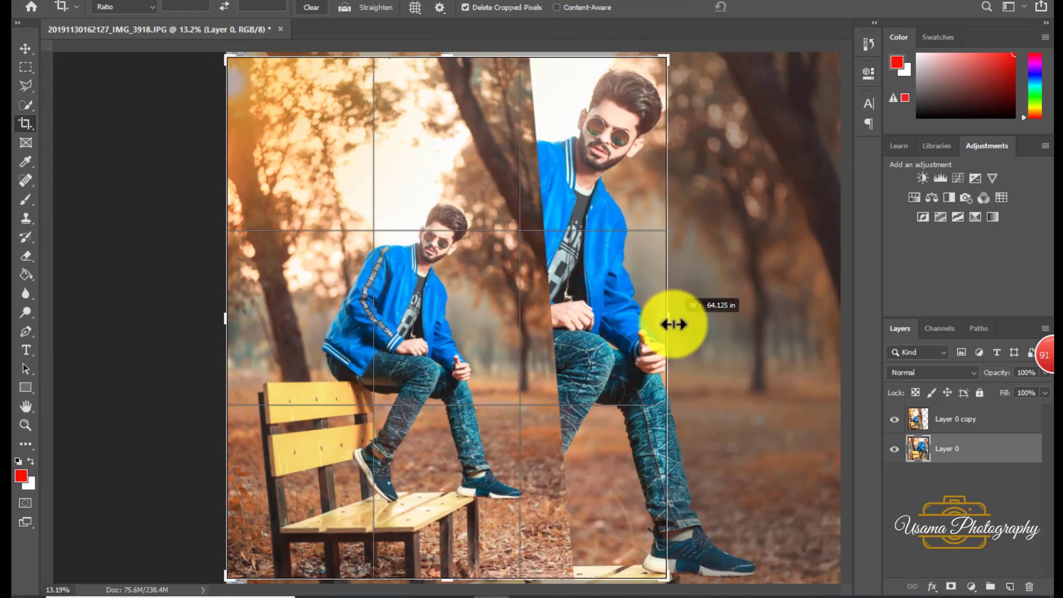
key(Return)
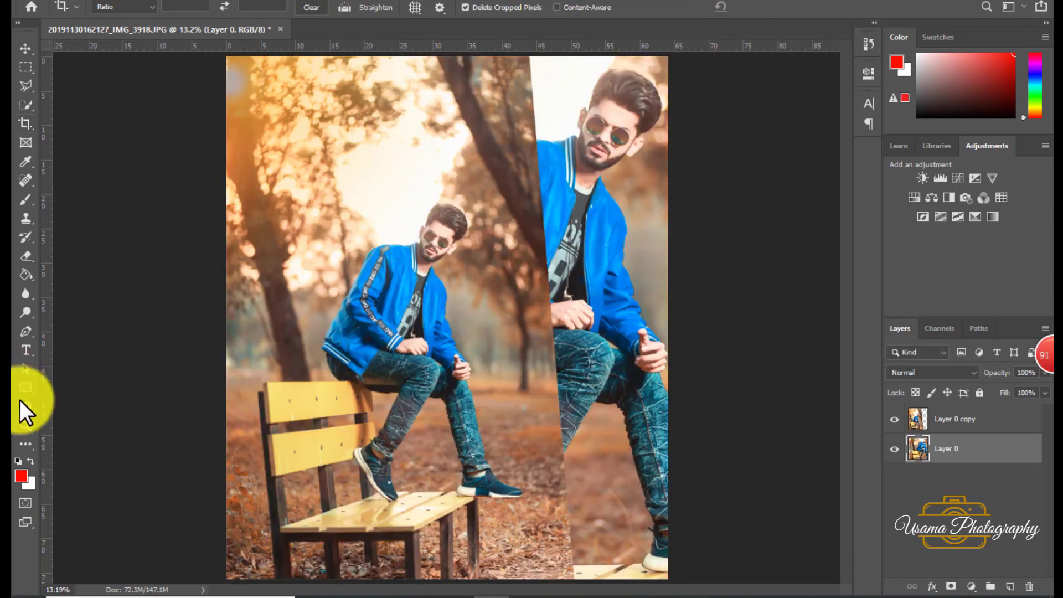
Give the enlarged panel layer a white Stroke layer style
click(20, 404)
click(1021, 426)
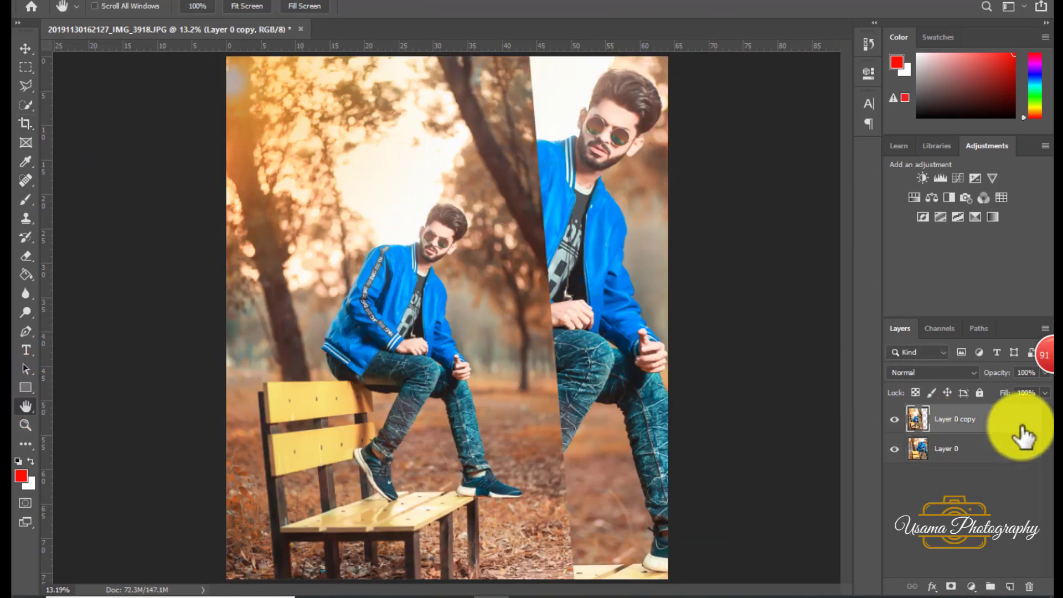
double_click(1023, 434)
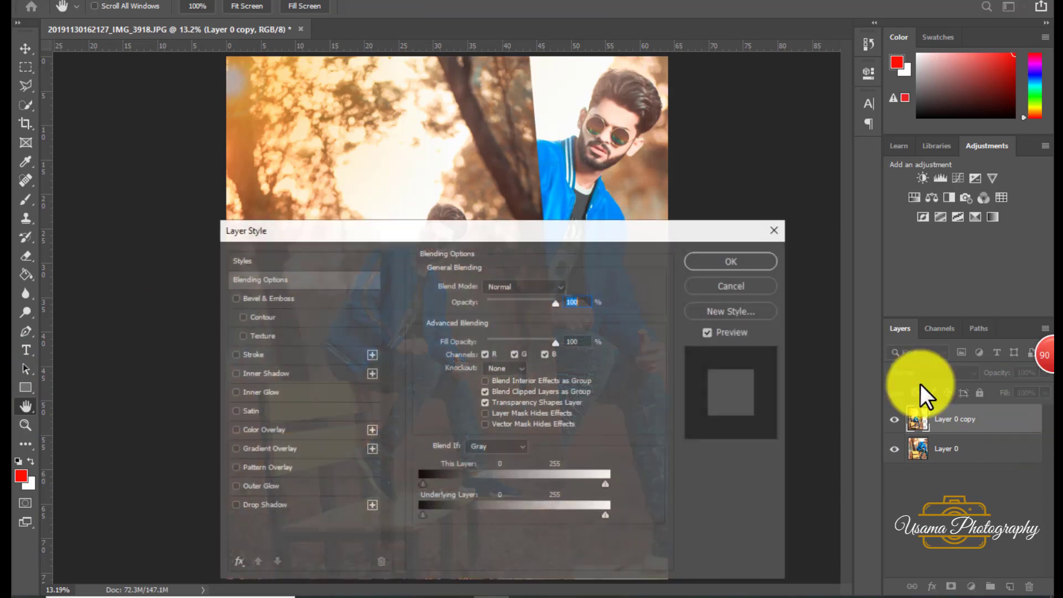
click(271, 355)
click(730, 261)
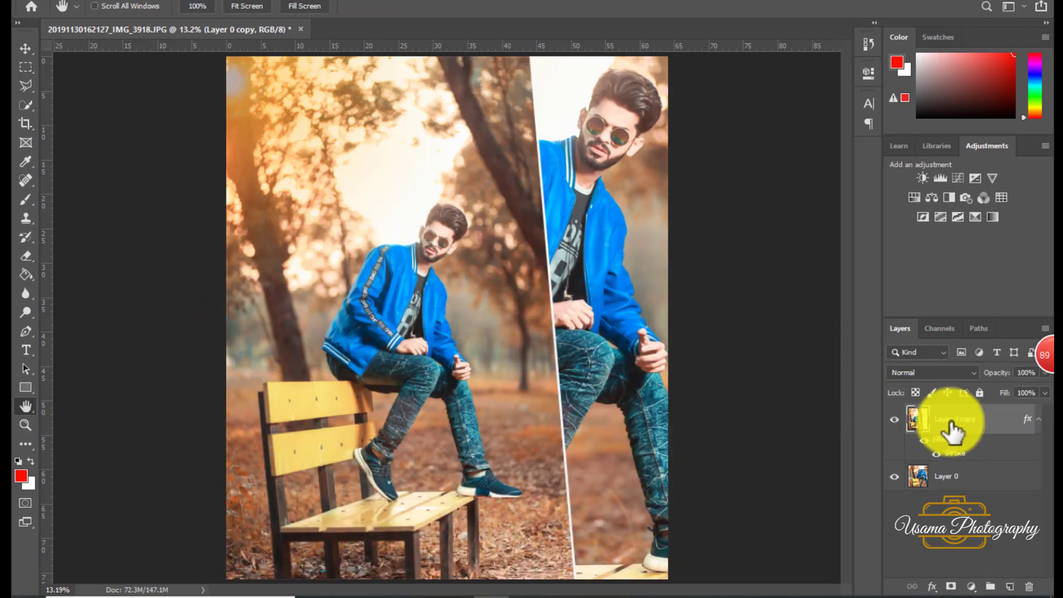
right_click(978, 429)
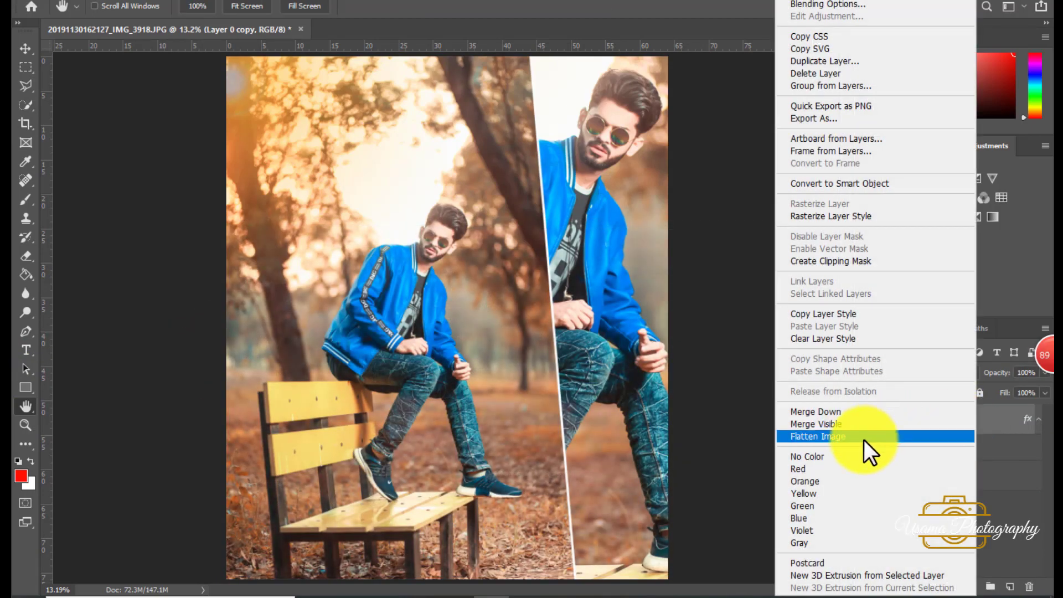
click(864, 439)
click(445, 578)
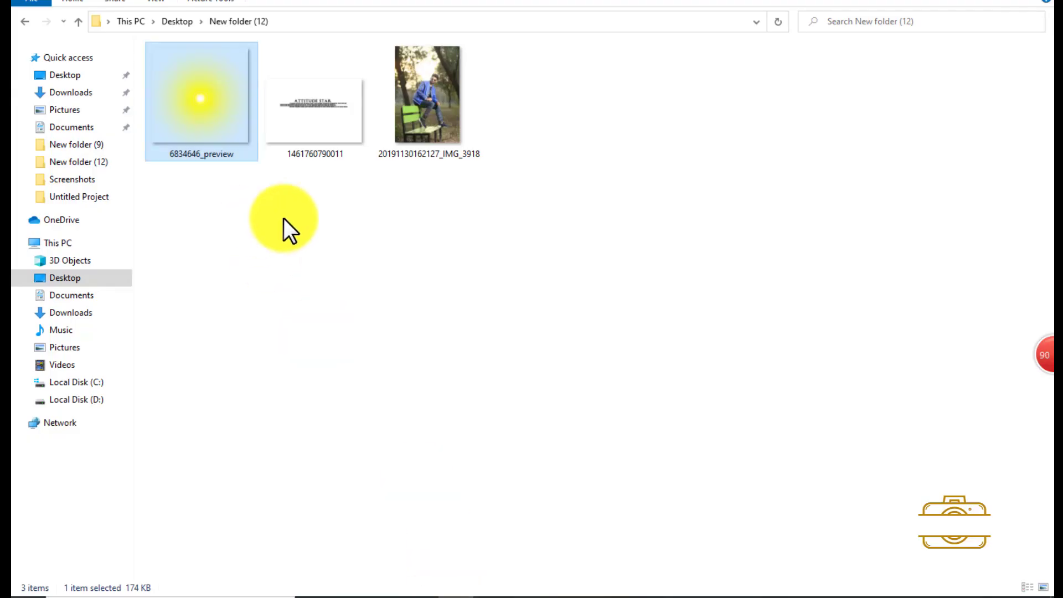
drag(315, 110, 450, 205)
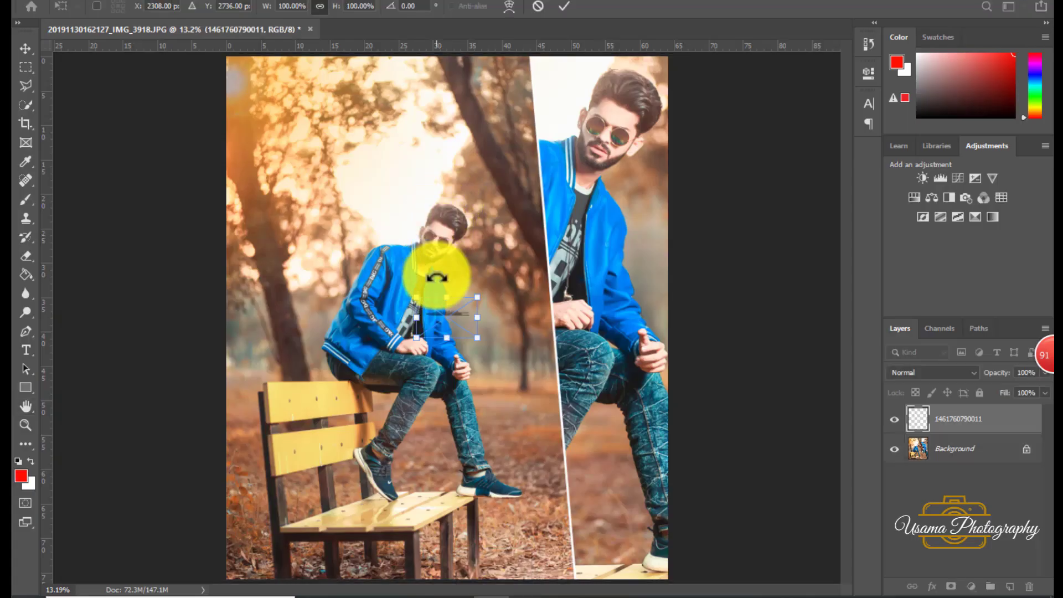
Scale the ATTITUDE STAR title up above the man's head and merge it into Background
drag(446, 298, 393, 143)
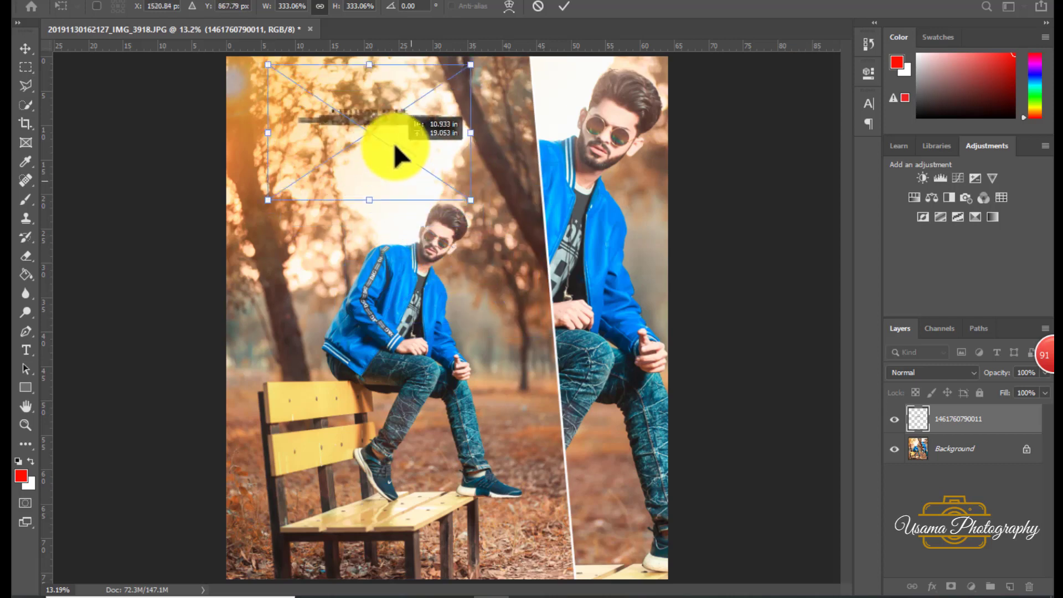
key(Return)
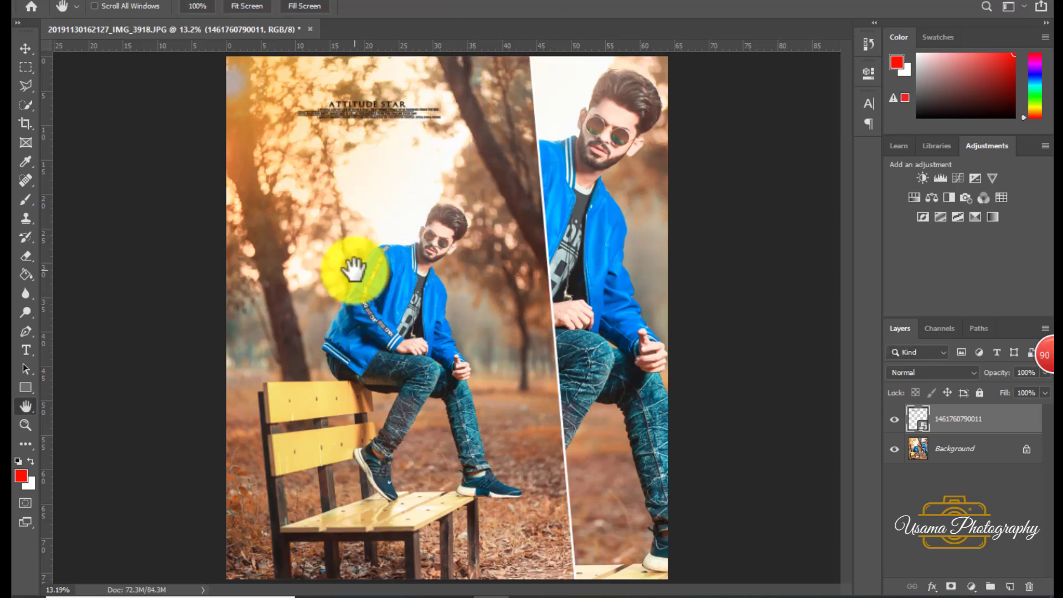
key(ctrl+e)
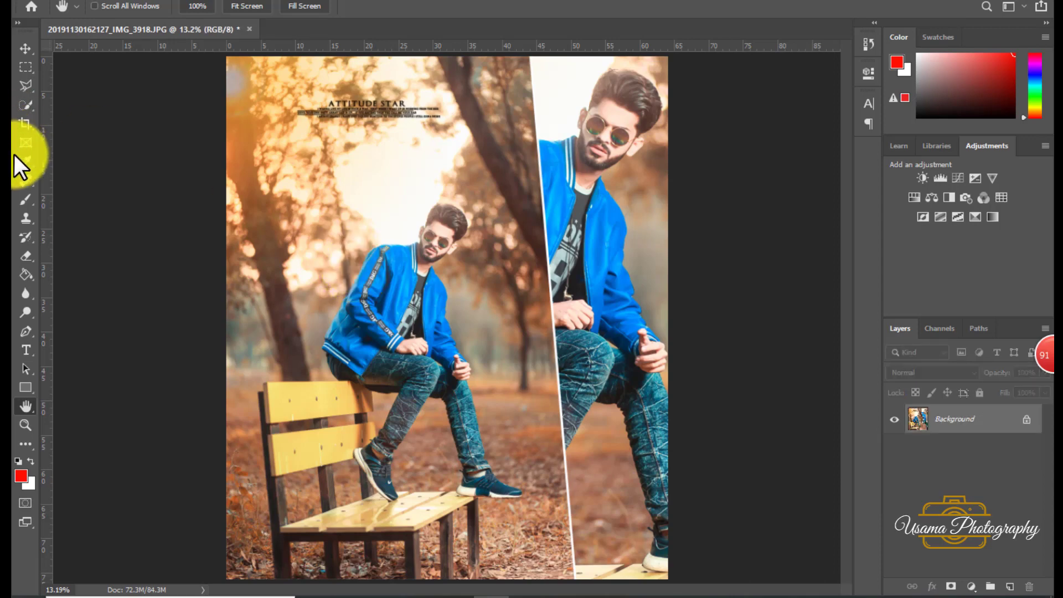
Drag the crop box around the two-panel poster and commit the crop
click(32, 128)
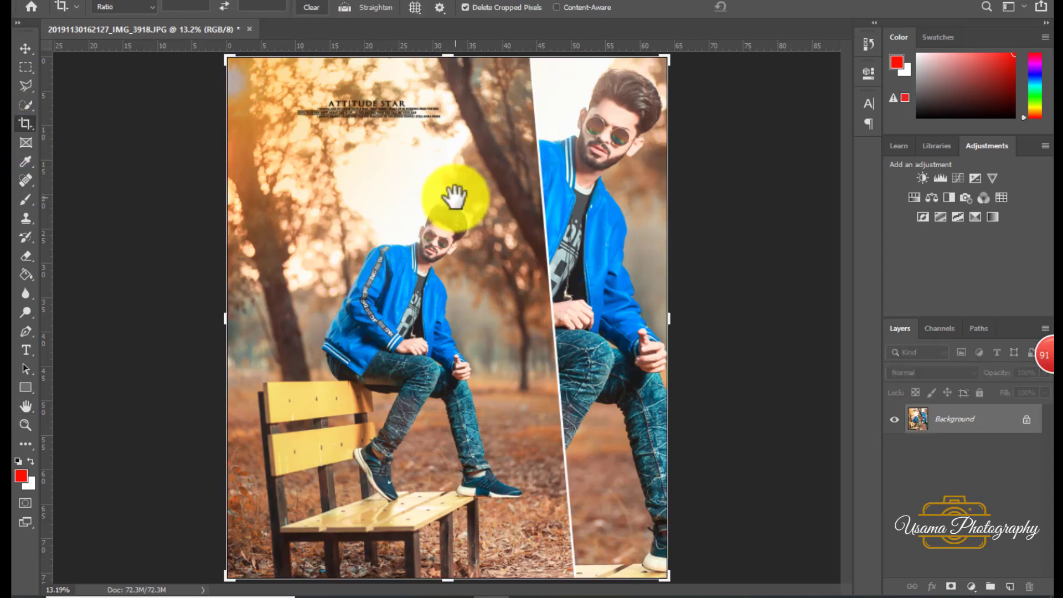
scroll(454, 197, down, 1)
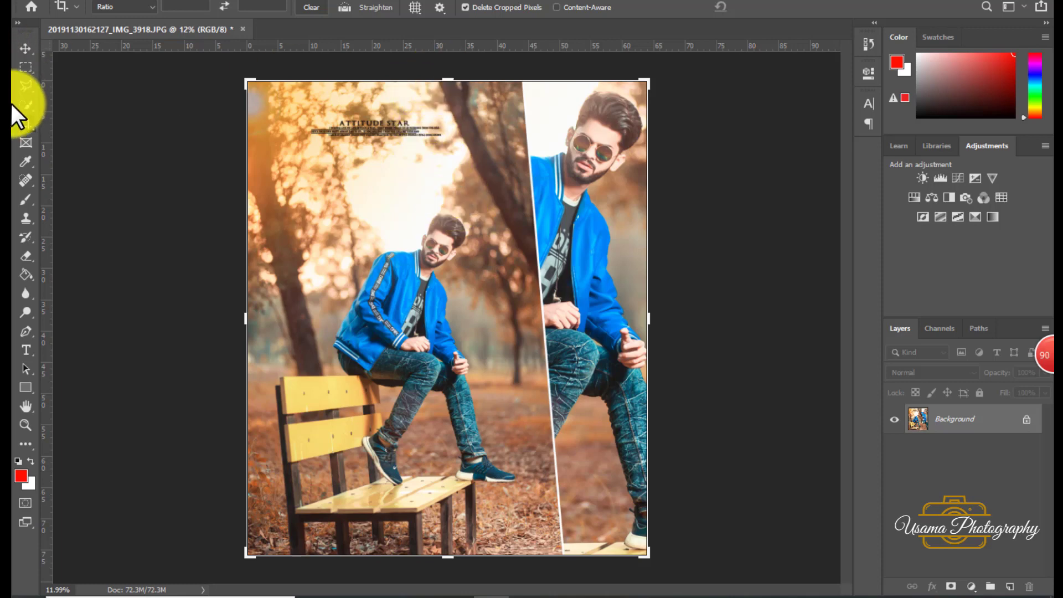
drag(448, 80, 450, 75)
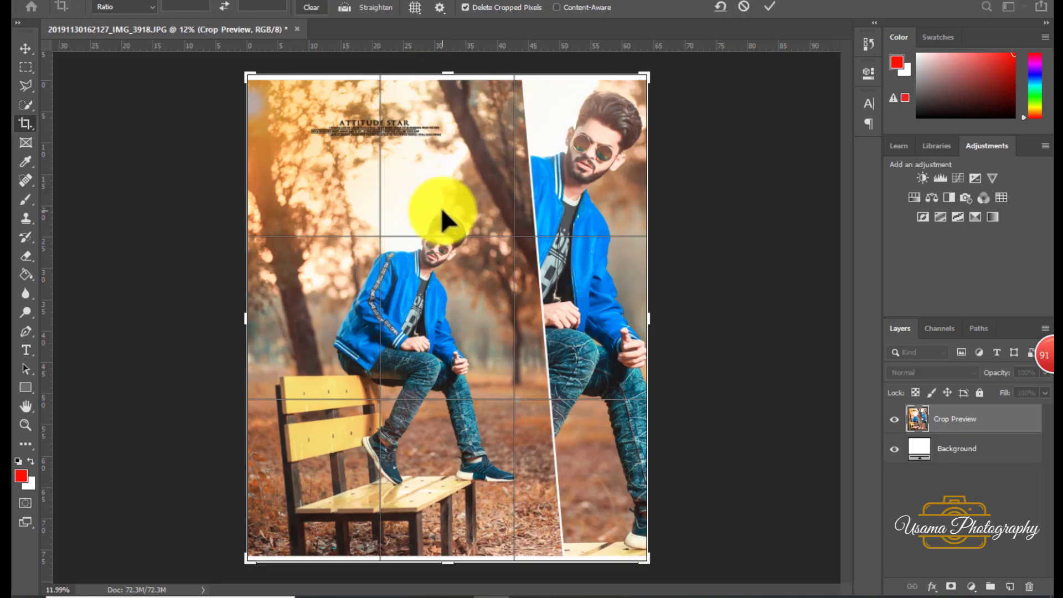
key(ctrl+r)
click(26, 406)
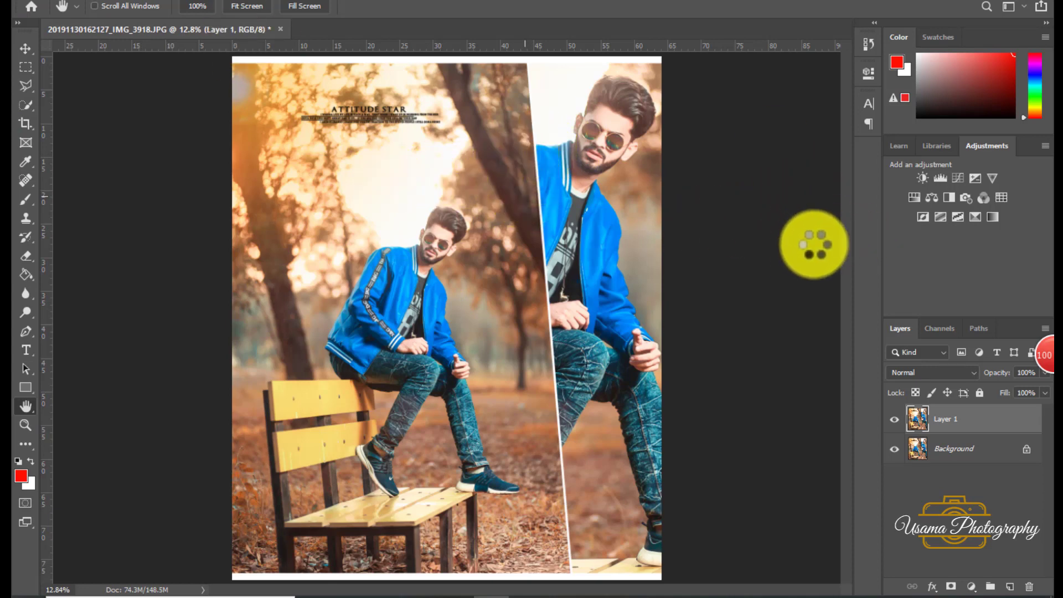
Apply Camera Raw with Calibration Blue Primary saturation +28 and HSL Blues hue -38
key(ctrl+shift+a)
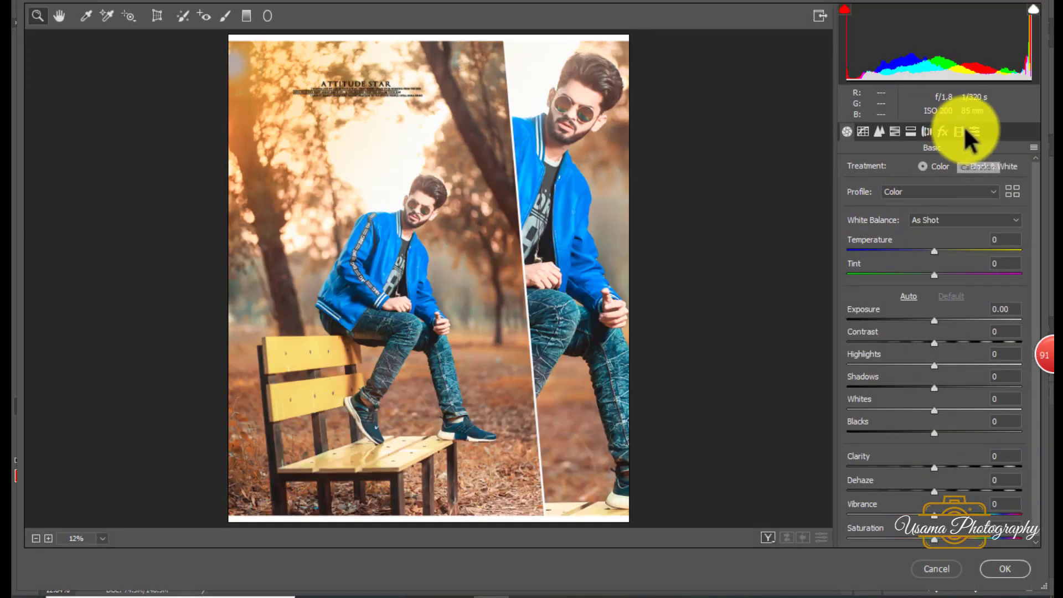
click(962, 130)
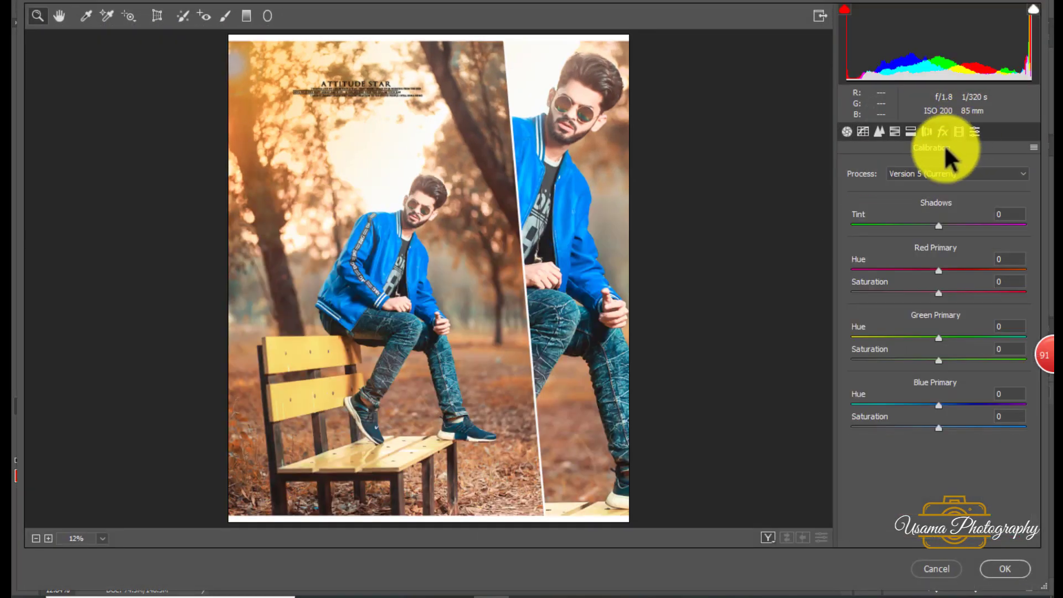
click(973, 427)
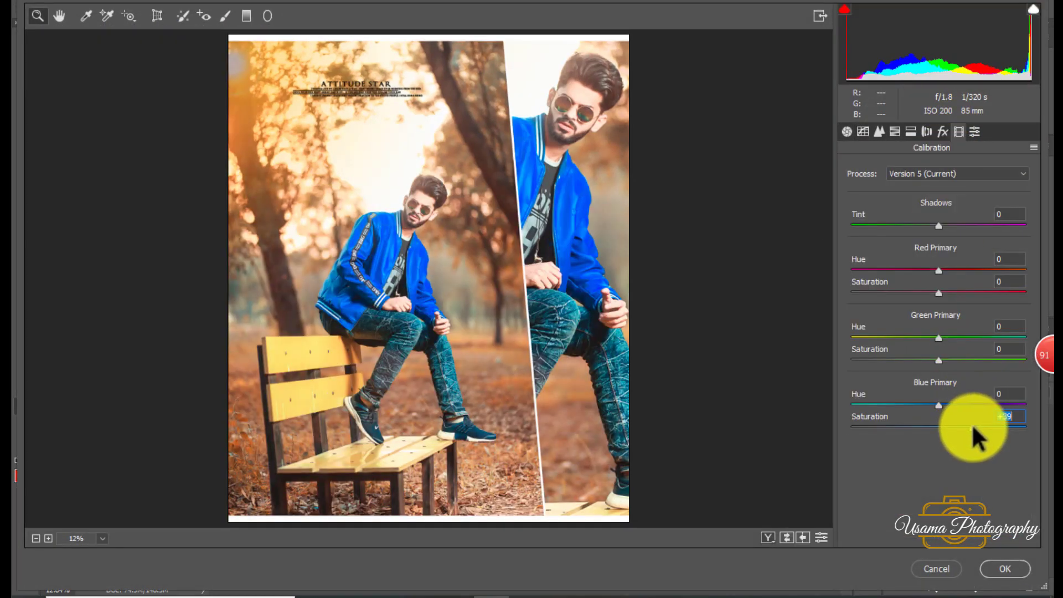
click(894, 132)
click(910, 341)
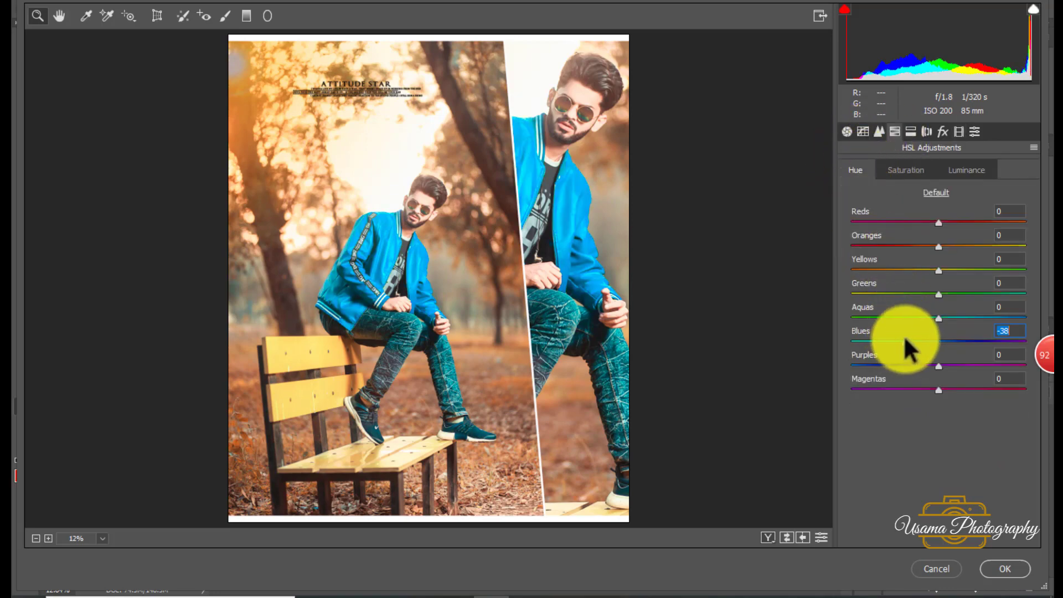
click(1011, 564)
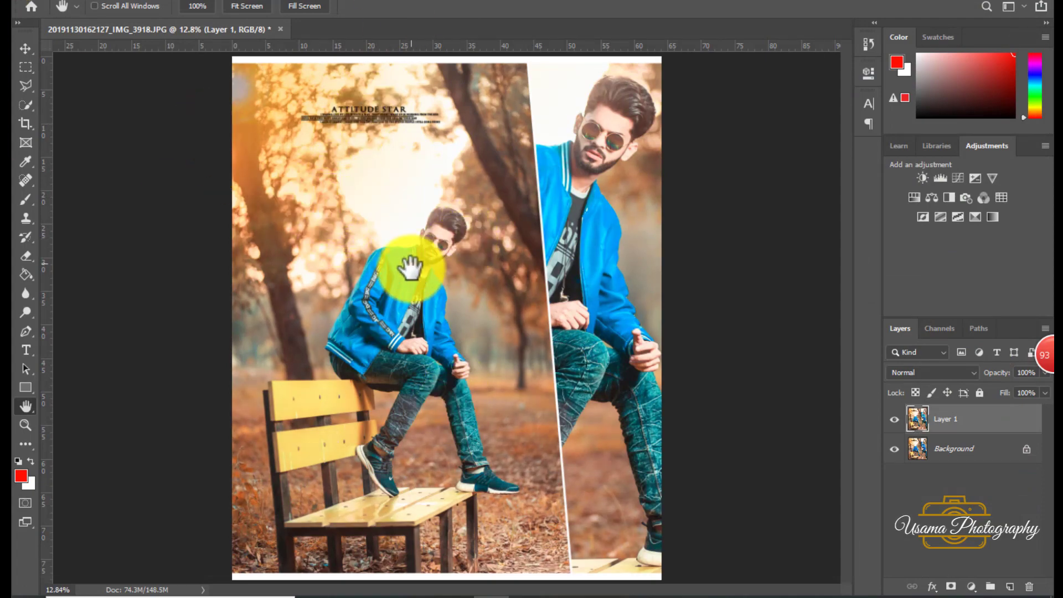
Zoom into the man's face and jacket, fit the image back to screen, then scroll the browser
drag(427, 280, 444, 233)
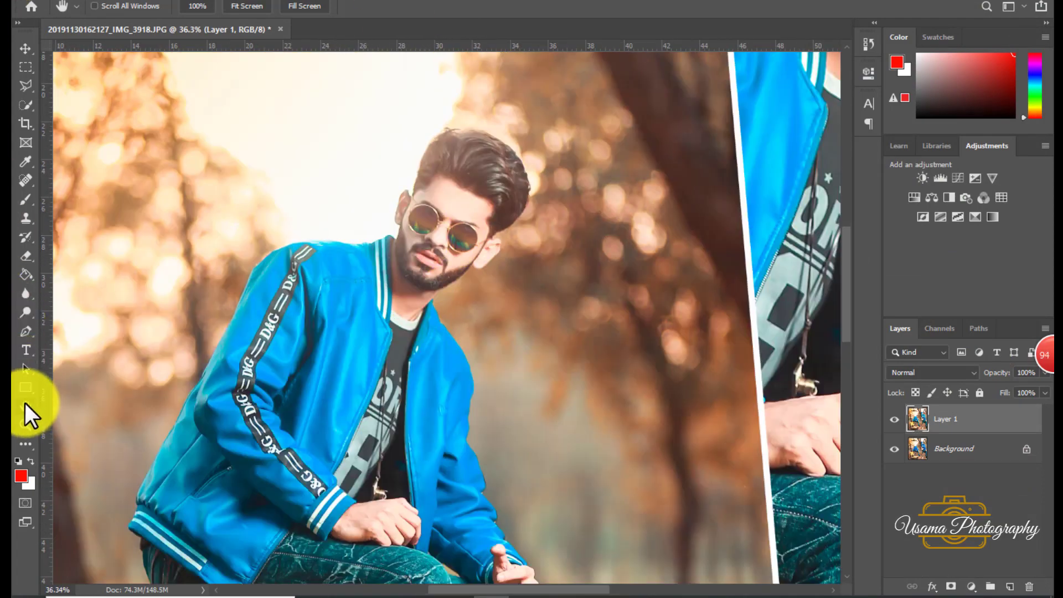
double_click(25, 406)
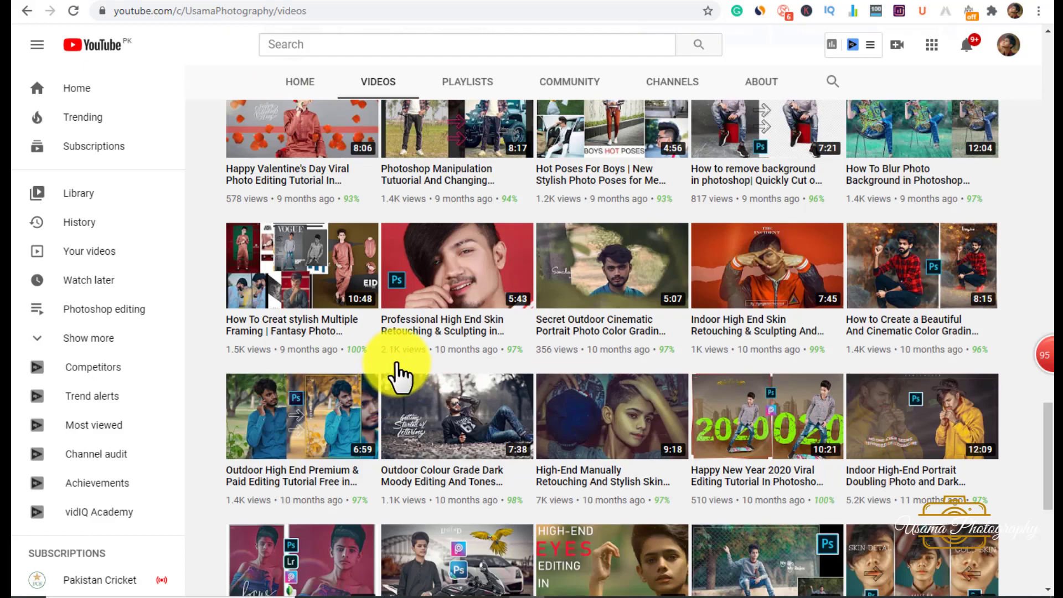
scroll(396, 382, up, 10)
scroll(398, 376, up, 8)
scroll(399, 371, up, 8)
scroll(397, 371, up, 5)
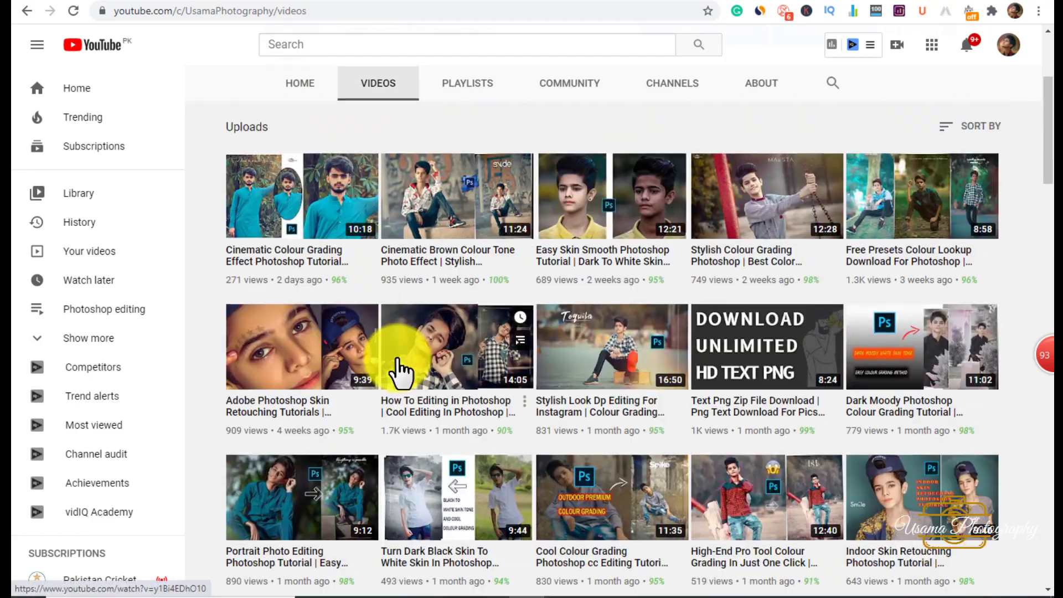
scroll(399, 368, up, 4)
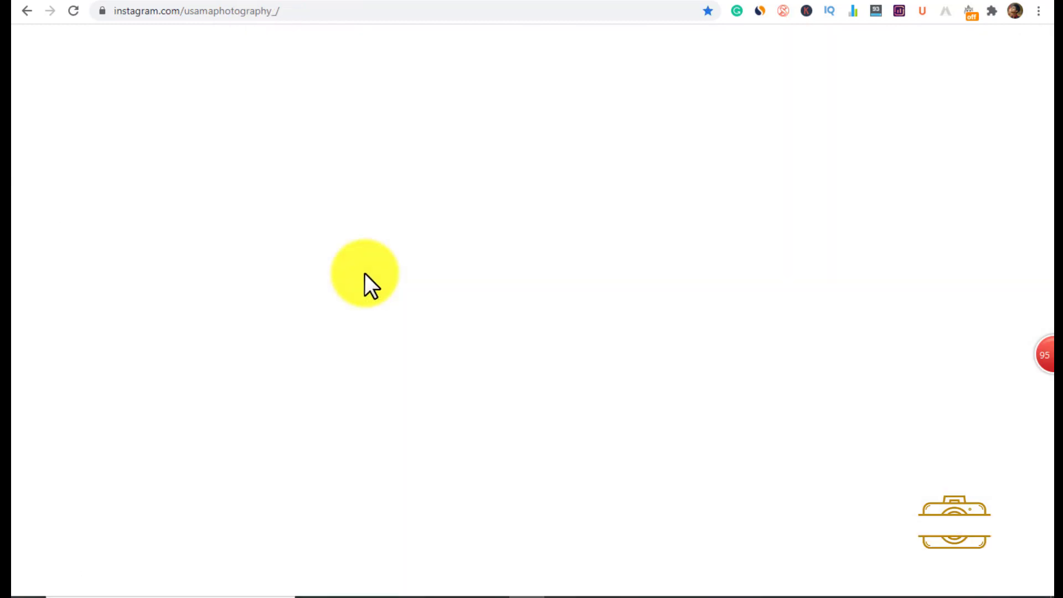
Scroll the Instagram profile, then open and close its first post, the blue-suit photo
scroll(349, 277, down, 4)
scroll(347, 275, up, 2)
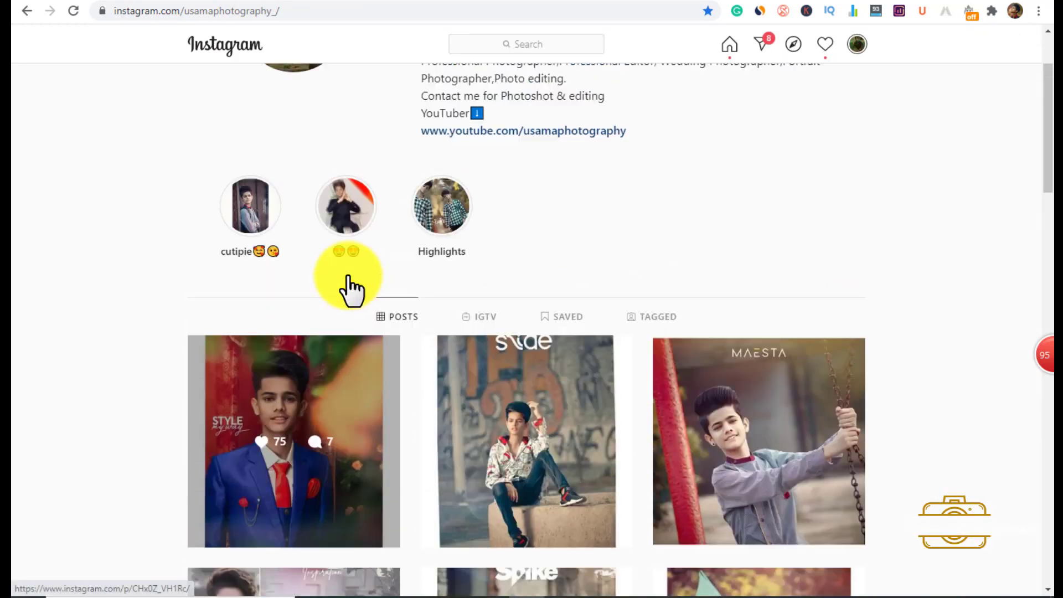
scroll(344, 285, up, 2)
scroll(128, 301, down, 3)
scroll(128, 300, down, 3)
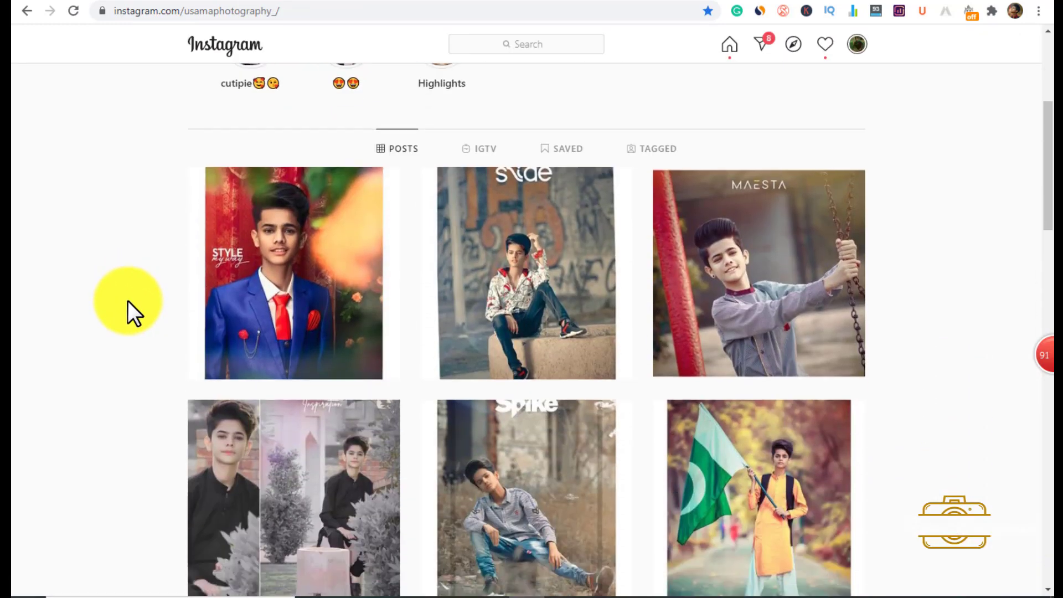
click(299, 245)
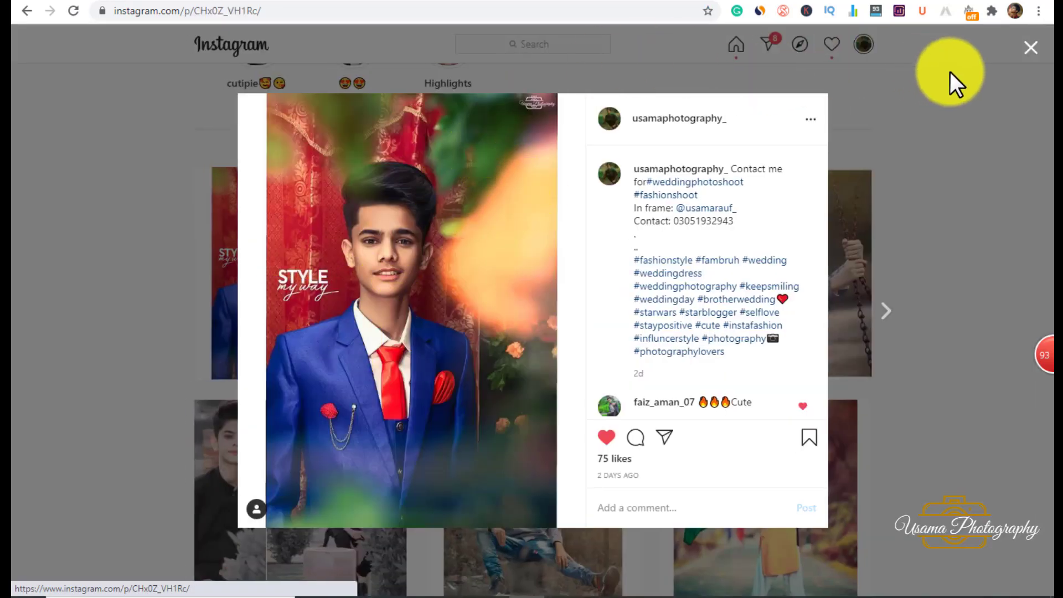
click(1029, 53)
scroll(185, 296, up, 3)
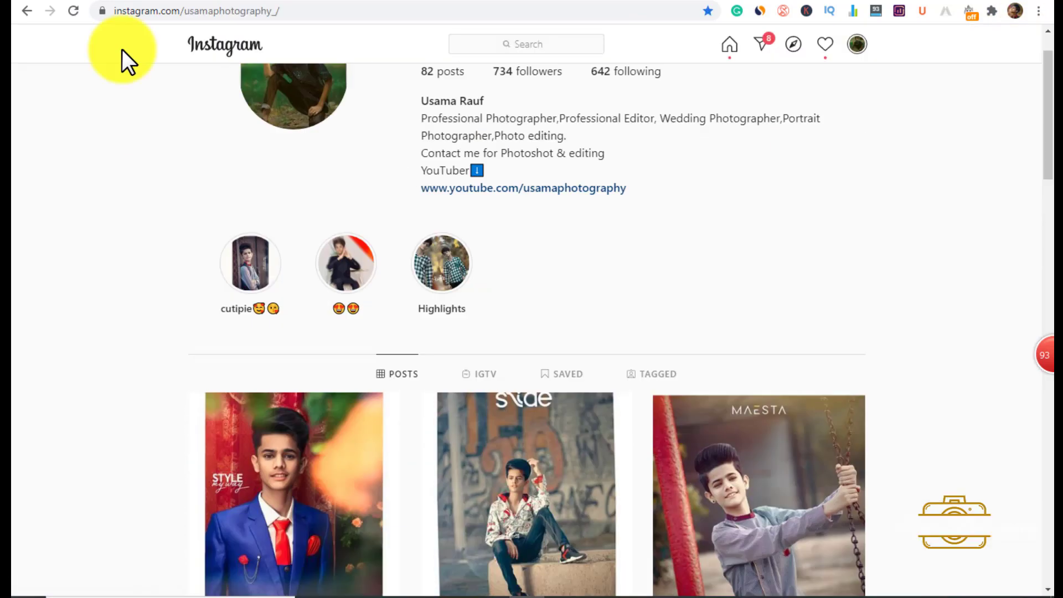
scroll(123, 59, up, 2)
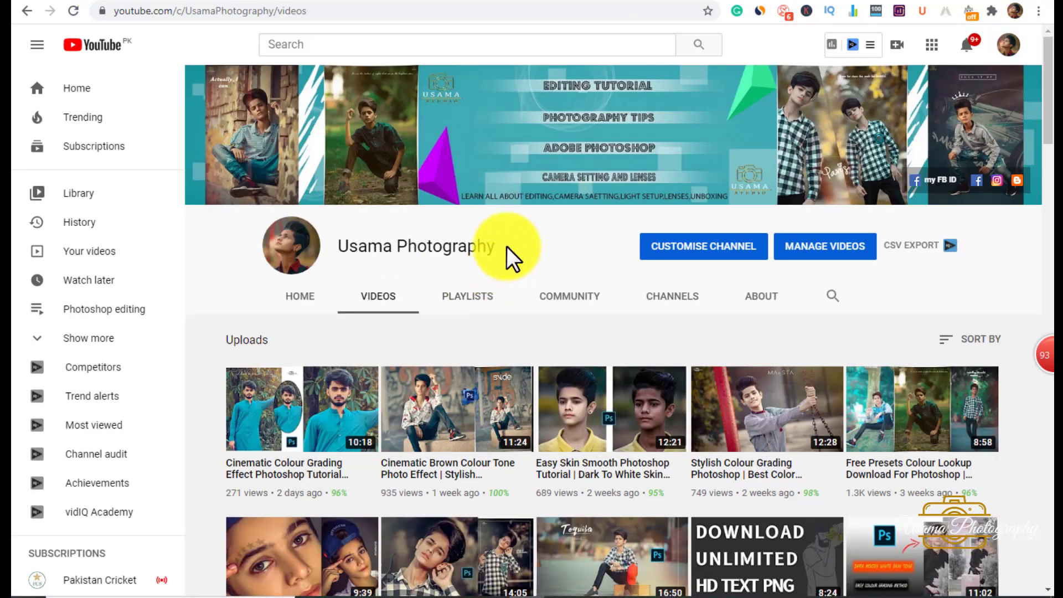